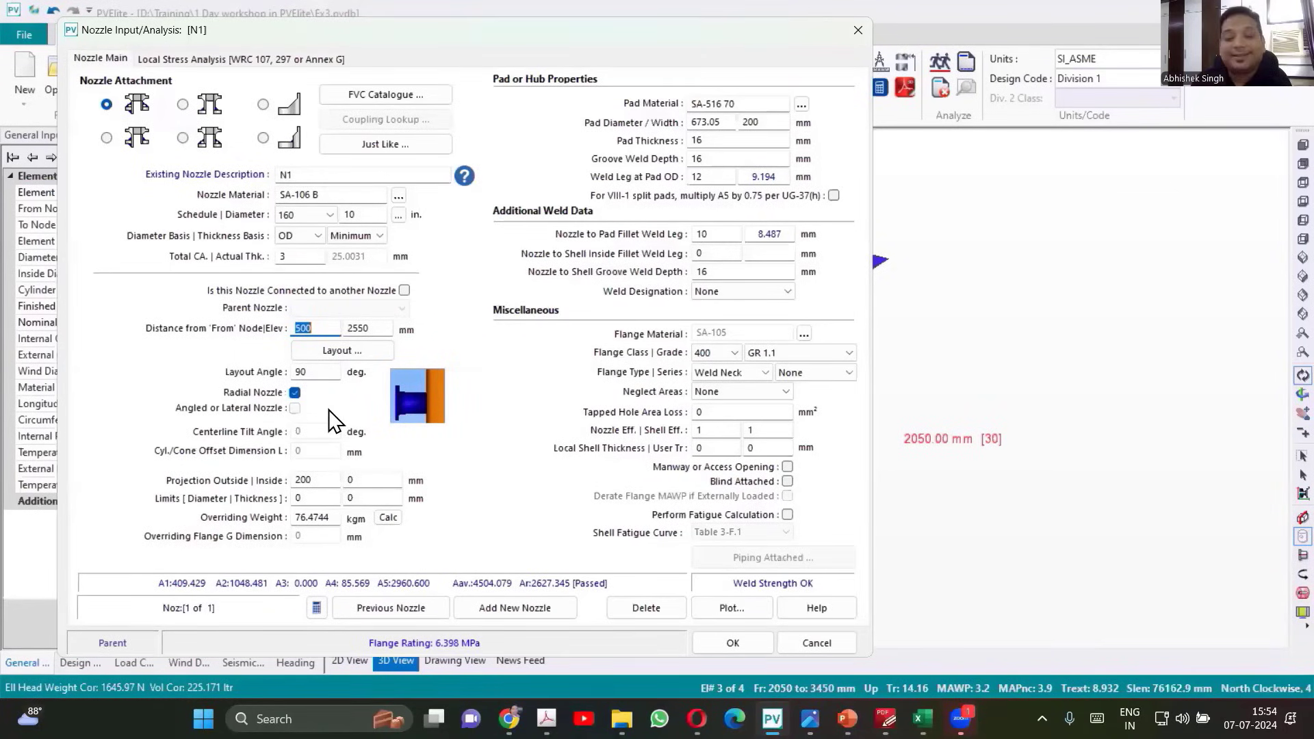
# Step: Switch N1 from radial to angled/lateral with a 45-degree centerline tilt angle and apply it
pyautogui.press('Tab')
pyautogui.press('Tab')
pyautogui.press('Tab')
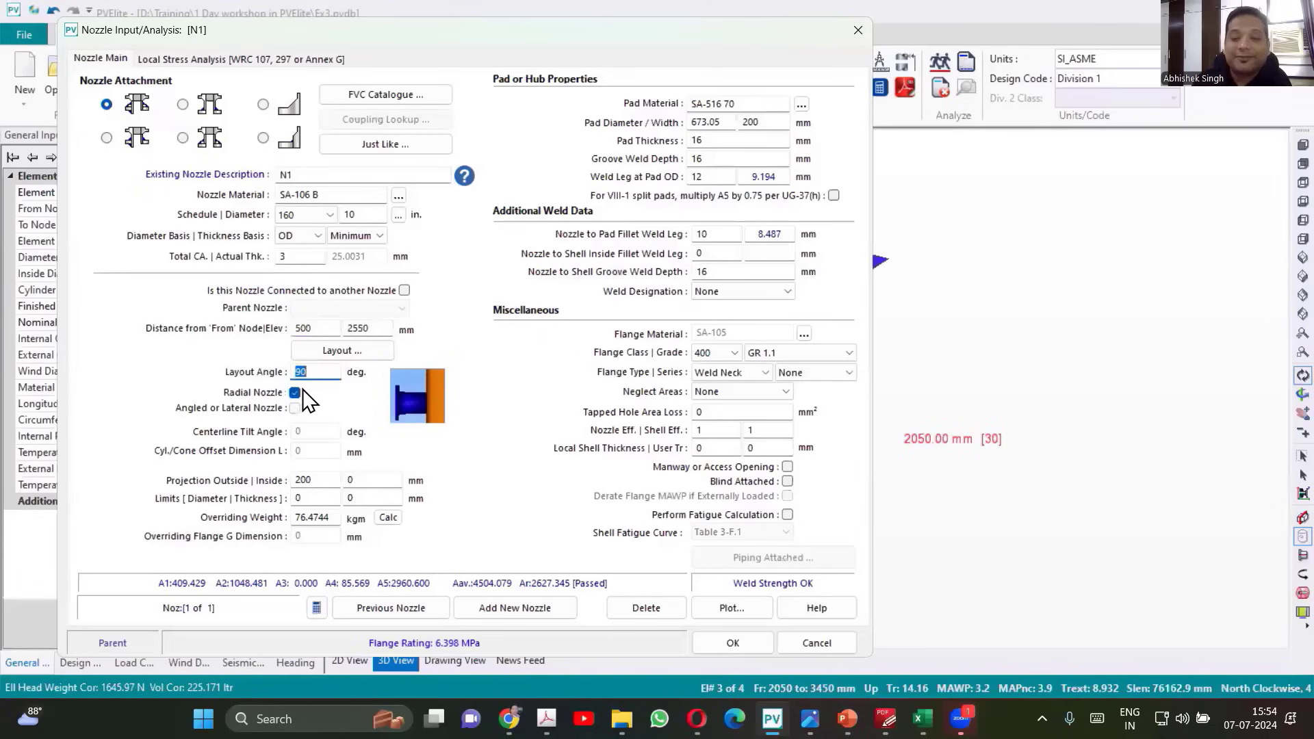
pyautogui.click(295, 393)
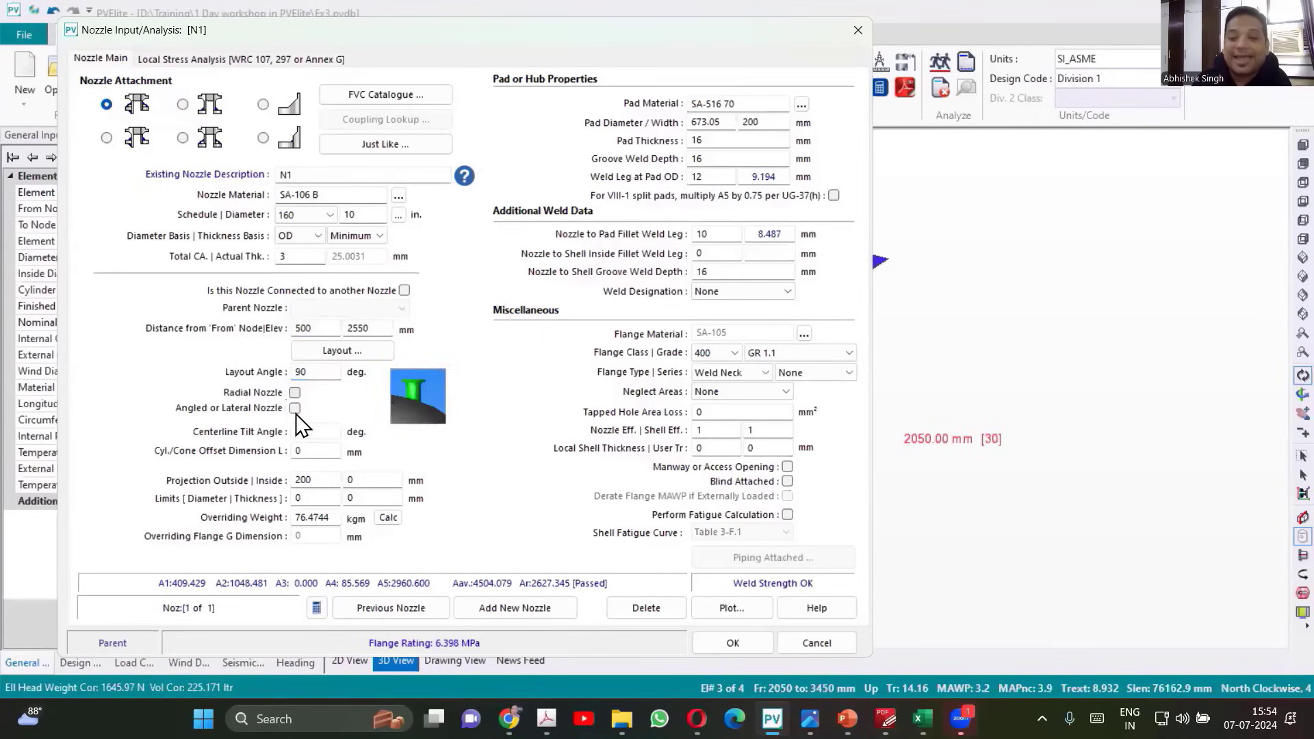
pyautogui.click(295, 409)
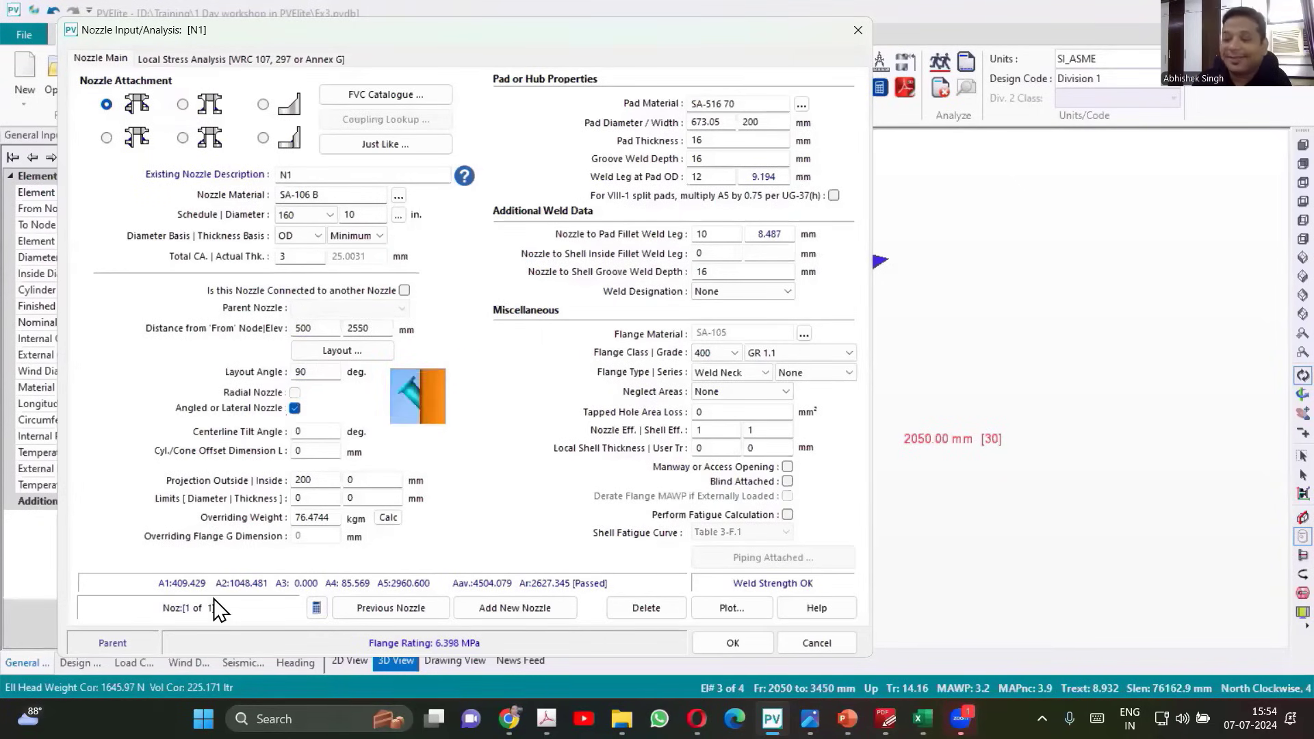
pyautogui.click(294, 432)
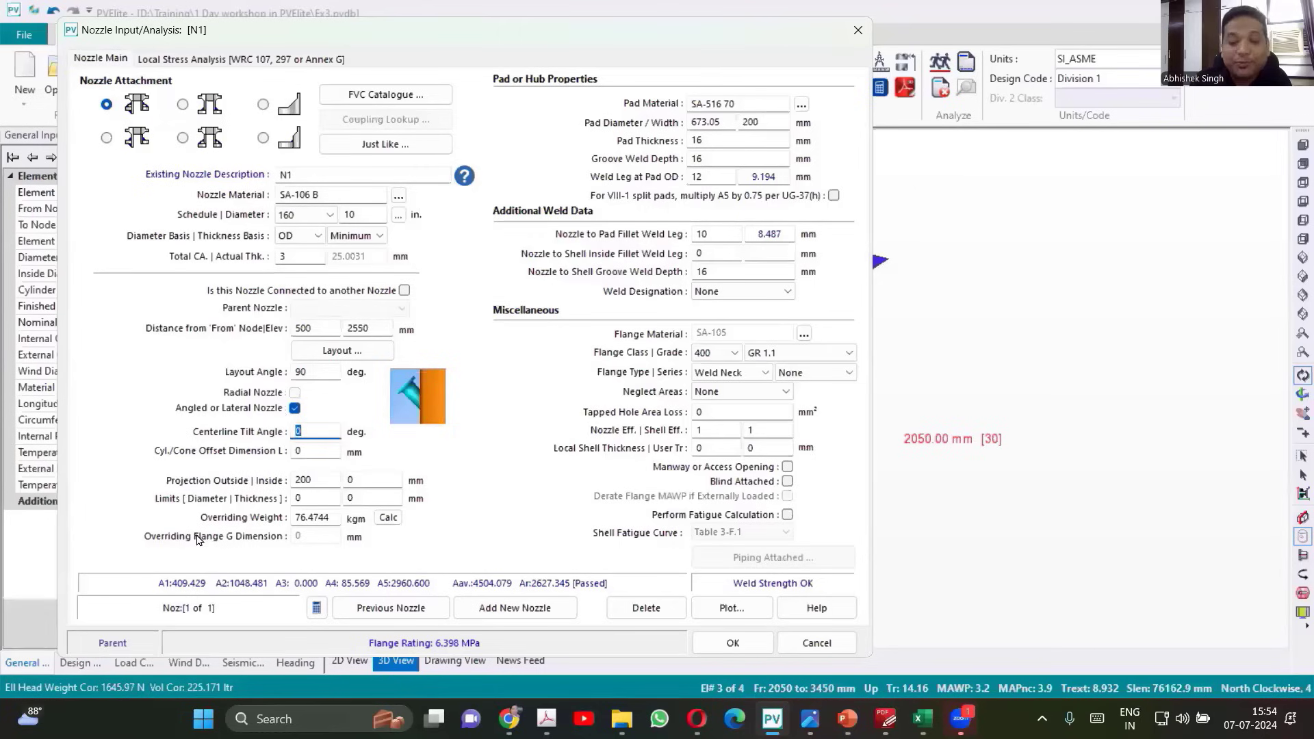
pyautogui.write('45')
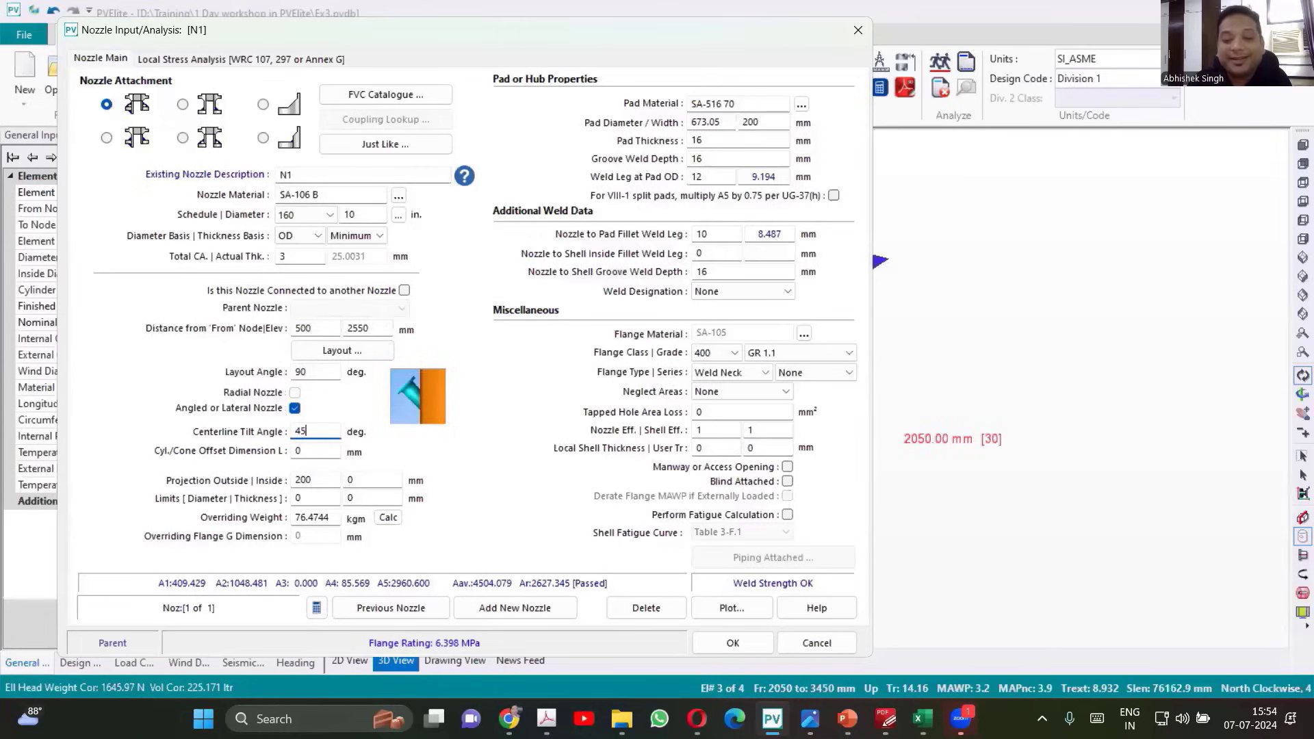
pyautogui.press('Tab')
pyautogui.press('Tab')
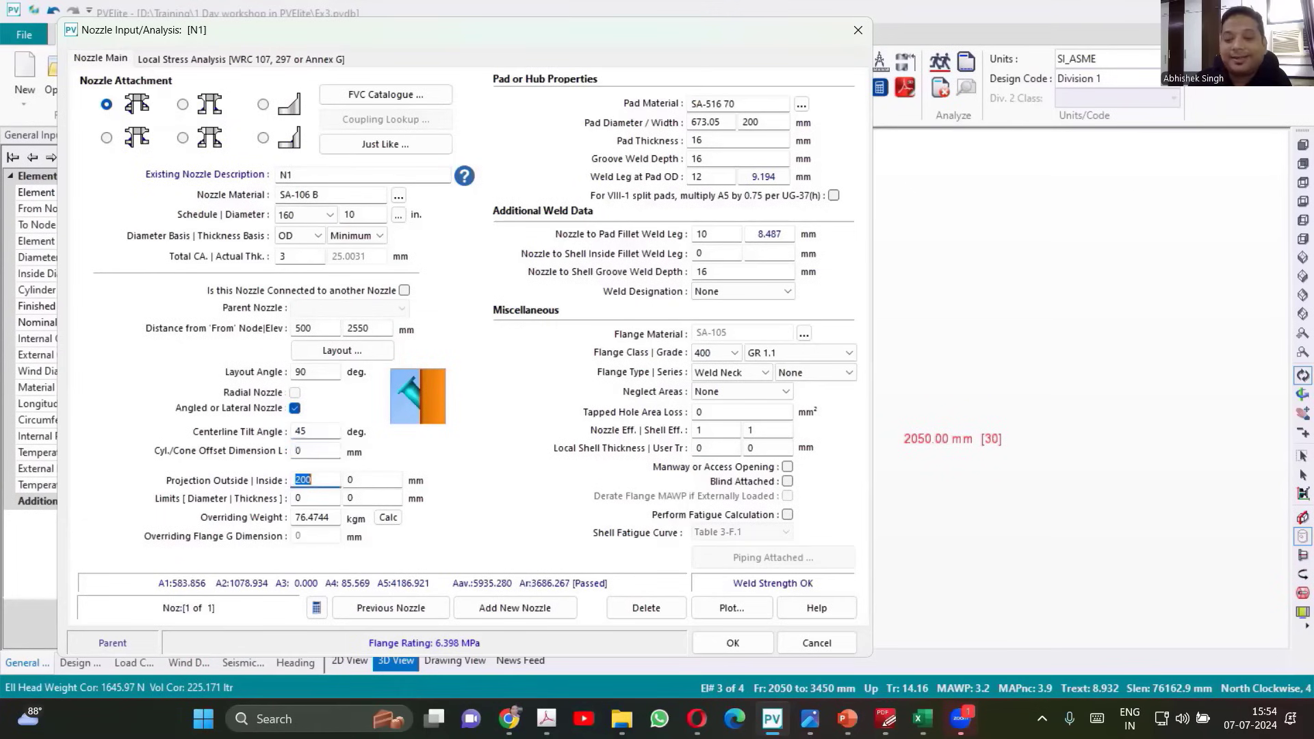
pyautogui.click(726, 642)
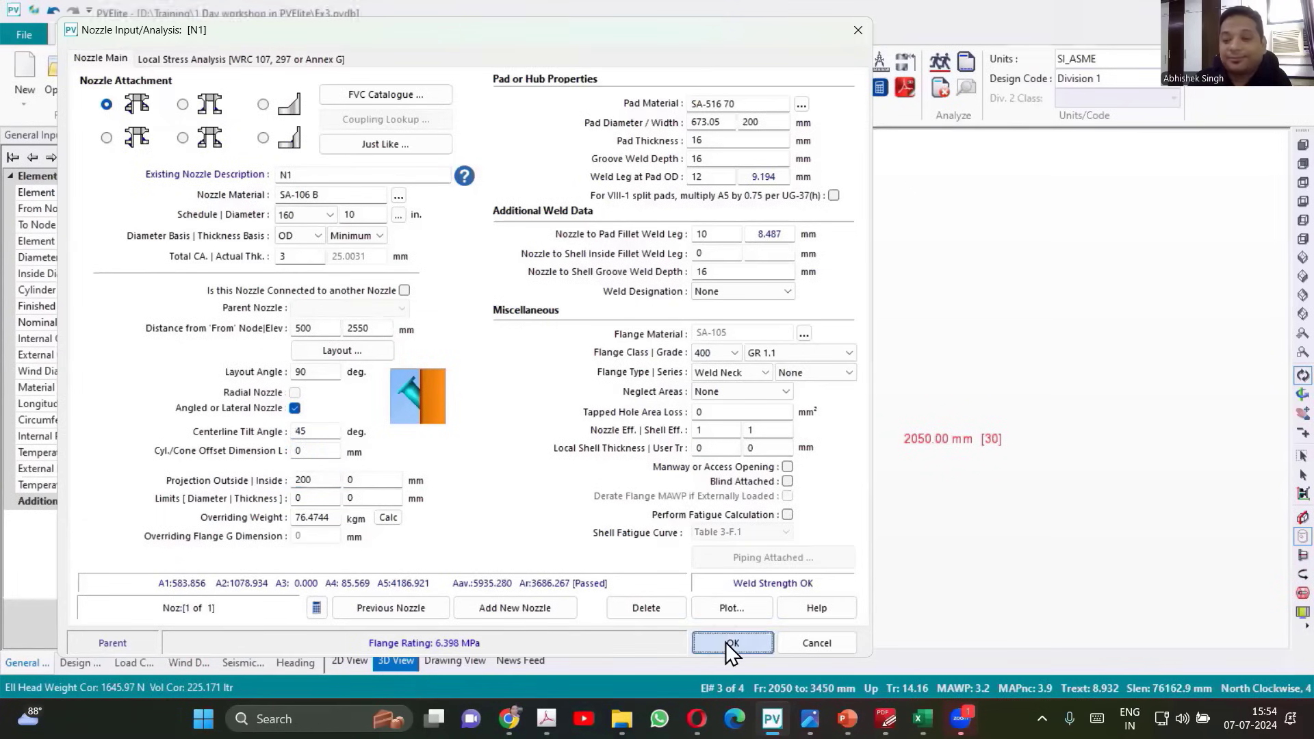
pyautogui.moveTo(645, 343); pyautogui.dragTo(58, 513)
pyautogui.moveTo(512, 353); pyautogui.dragTo(621, 342)
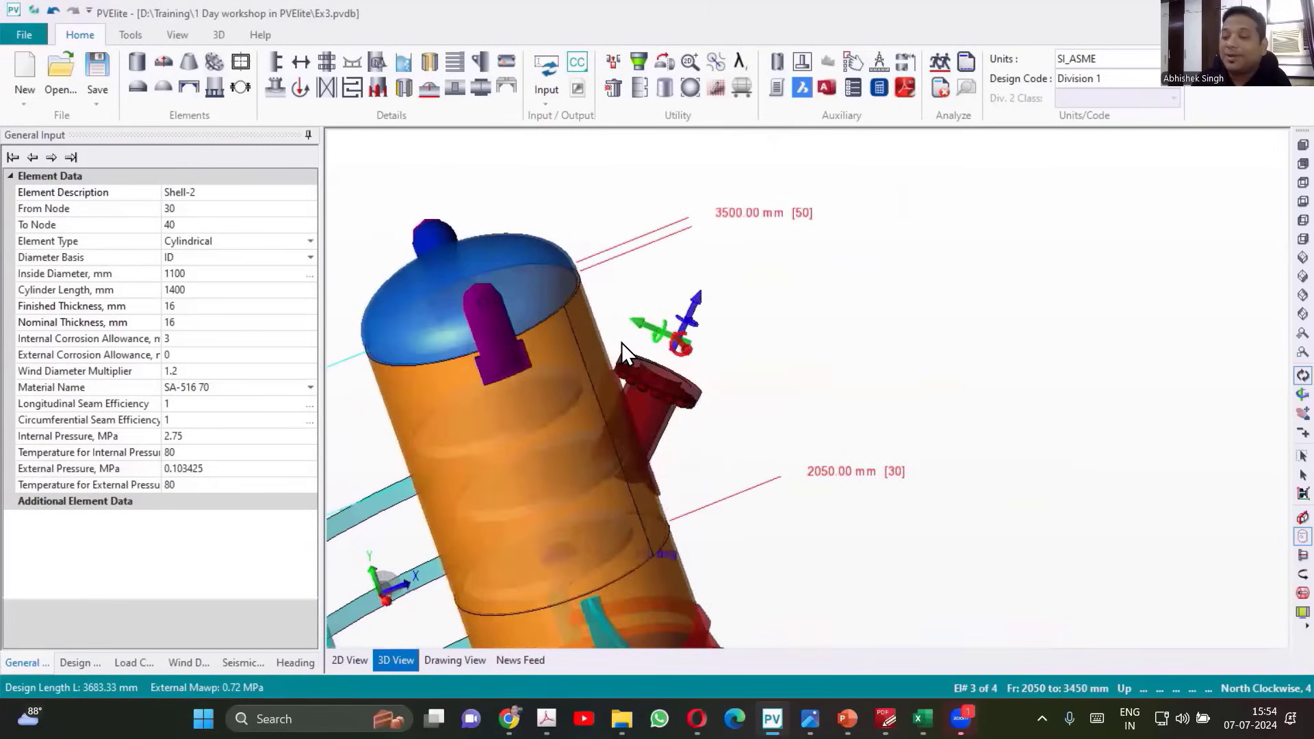
pyautogui.scroll(5, 636, 413)
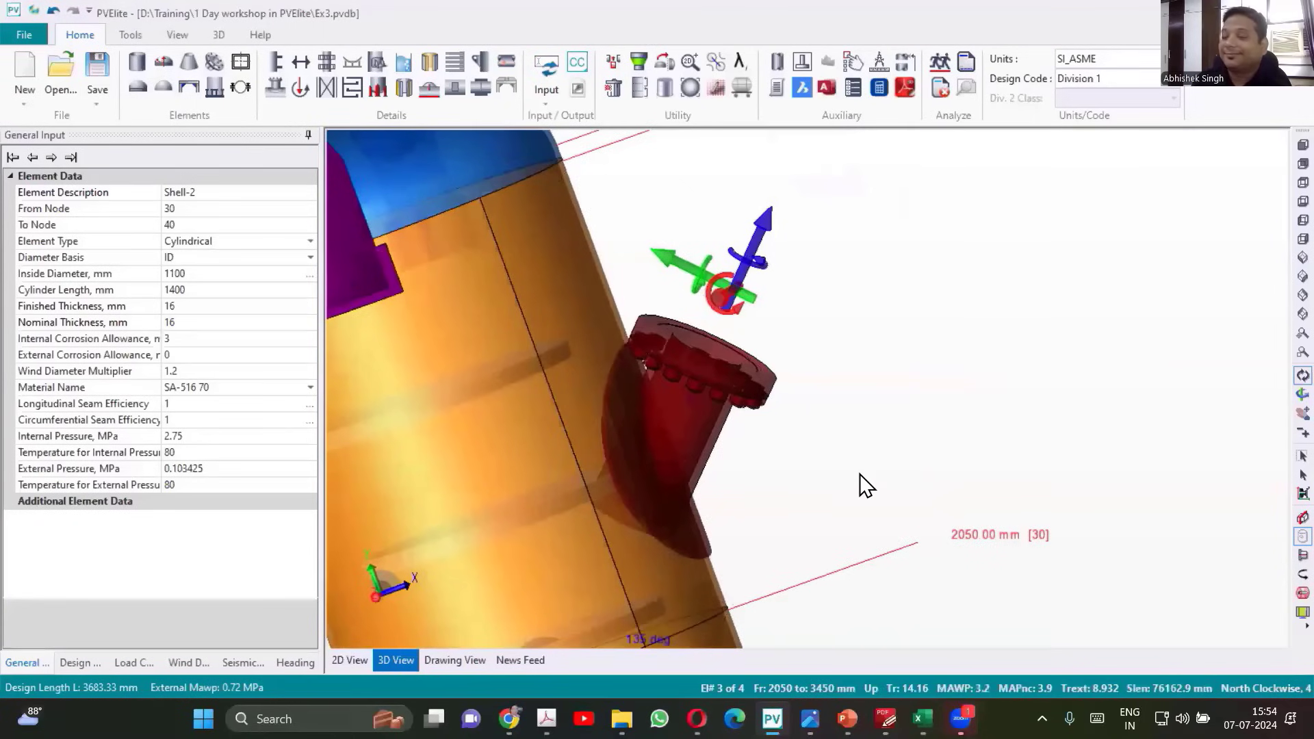
pyautogui.moveTo(865, 484); pyautogui.dragTo(792, 377)
pyautogui.scroll(1, 791, 377)
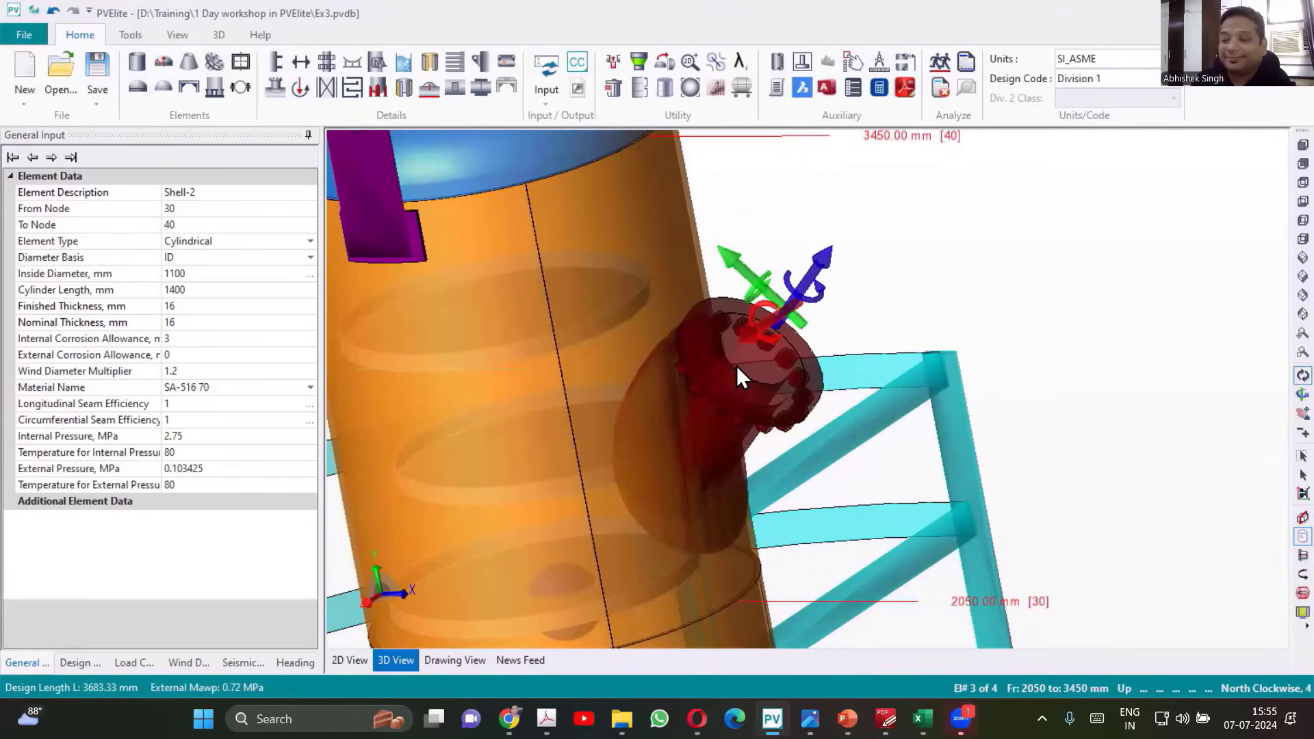
# Step: Open N1's layout placement settings and choose Hillside Nozzle
pyautogui.doubleClick(737, 370)
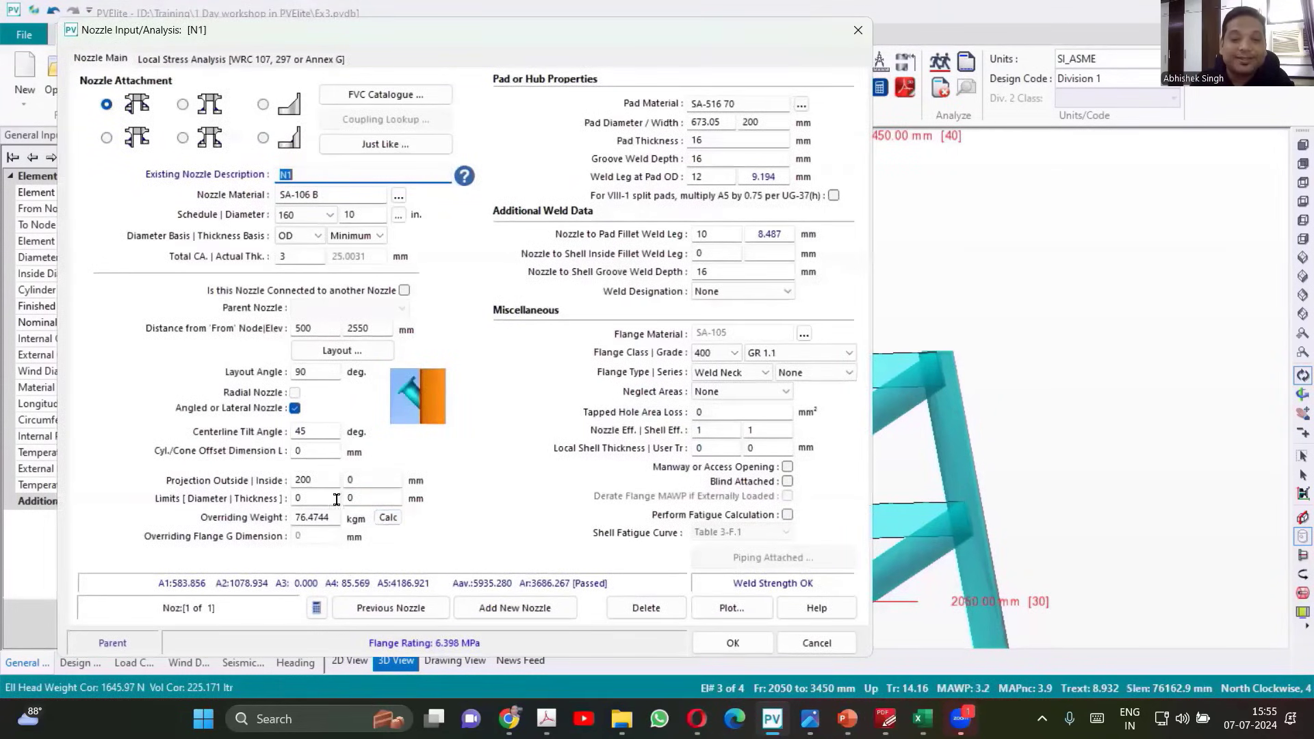
pyautogui.click(350, 351)
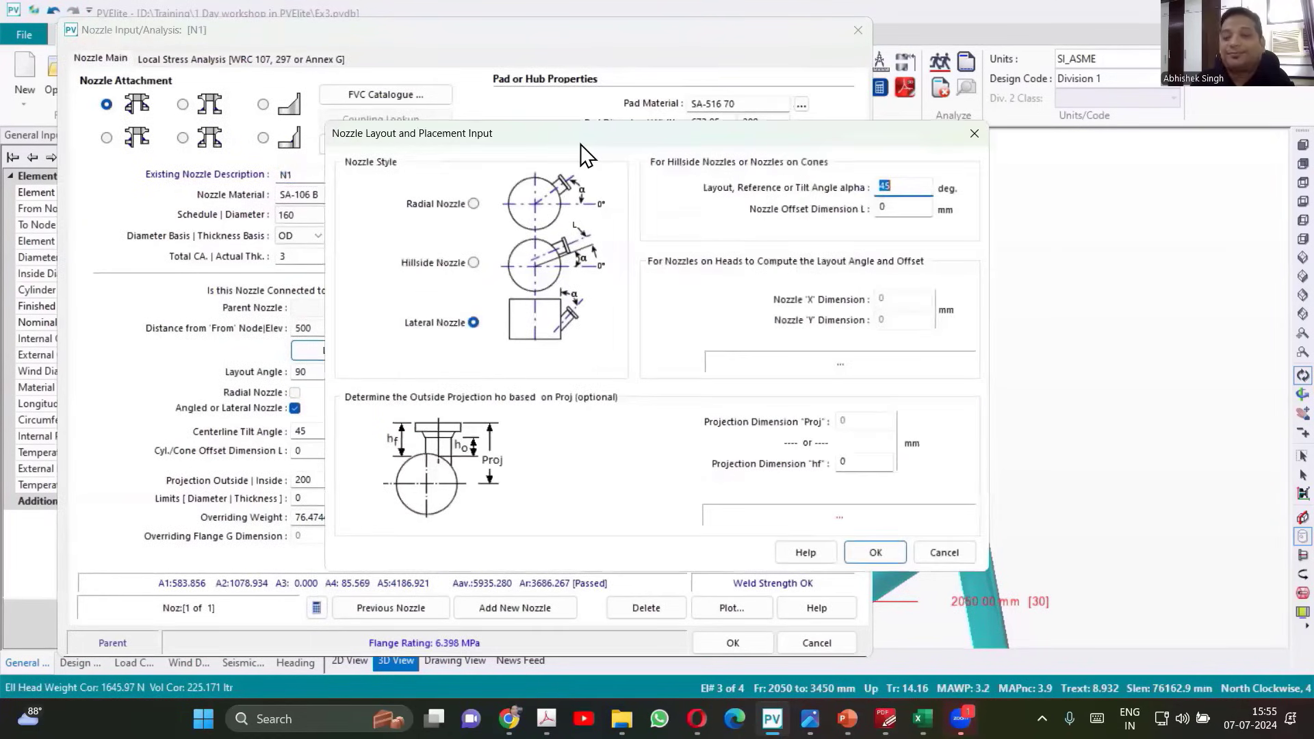
pyautogui.moveTo(581, 145); pyautogui.dragTo(377, 165)
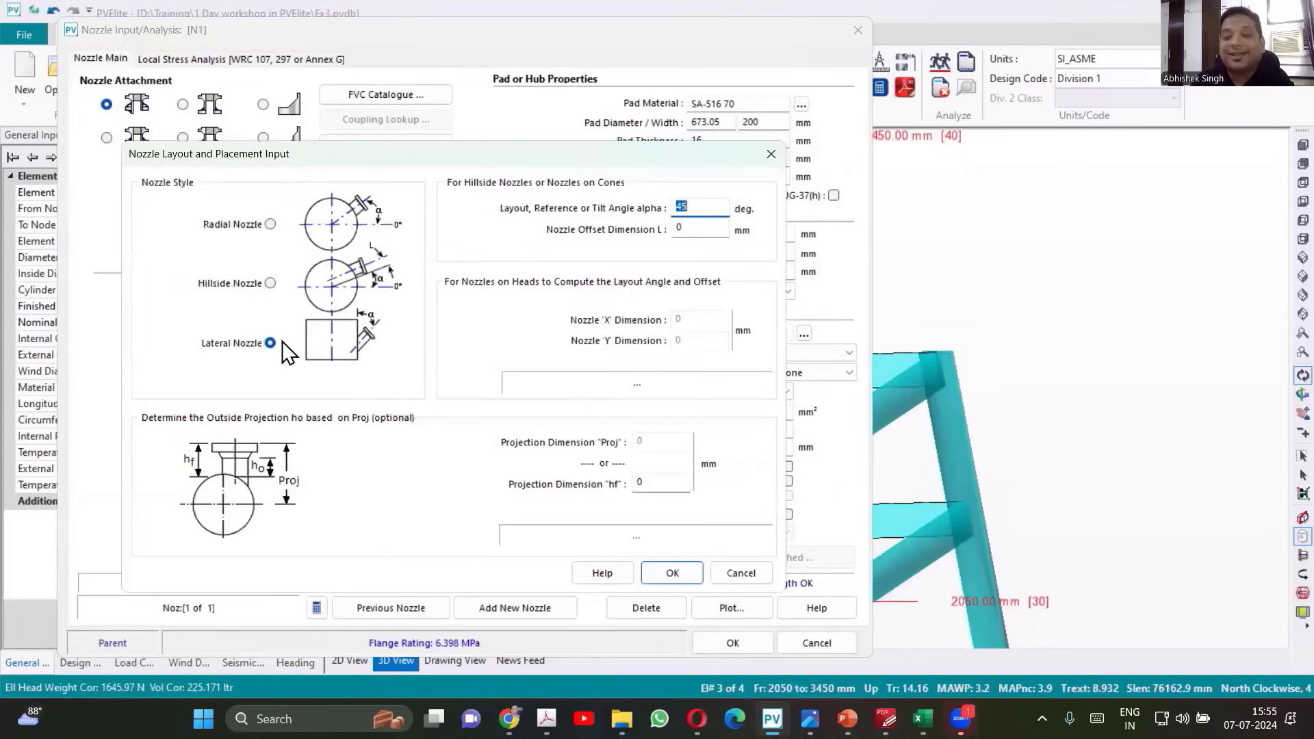
pyautogui.click(271, 283)
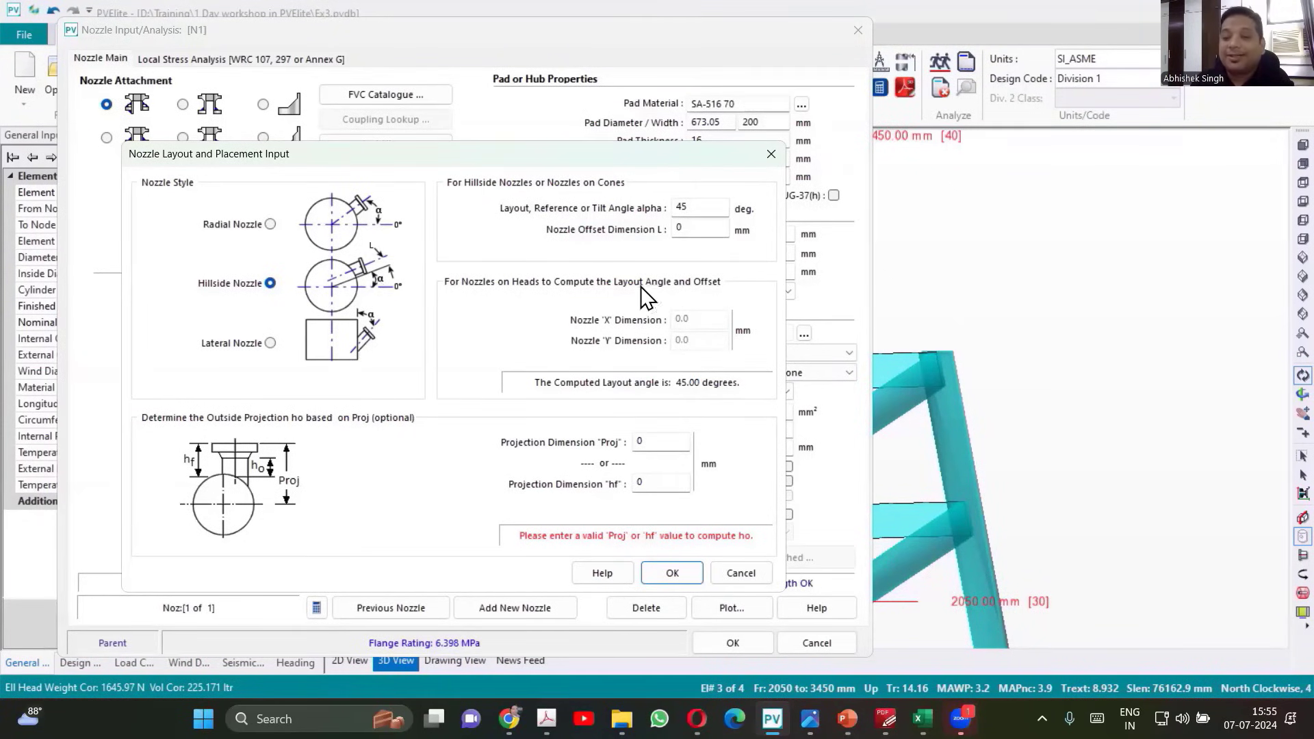
# Step: Set the hillside tilt angle alpha to 0 and the nozzle offset L to 500 mm
pyautogui.moveTo(709, 209); pyautogui.dragTo(622, 211)
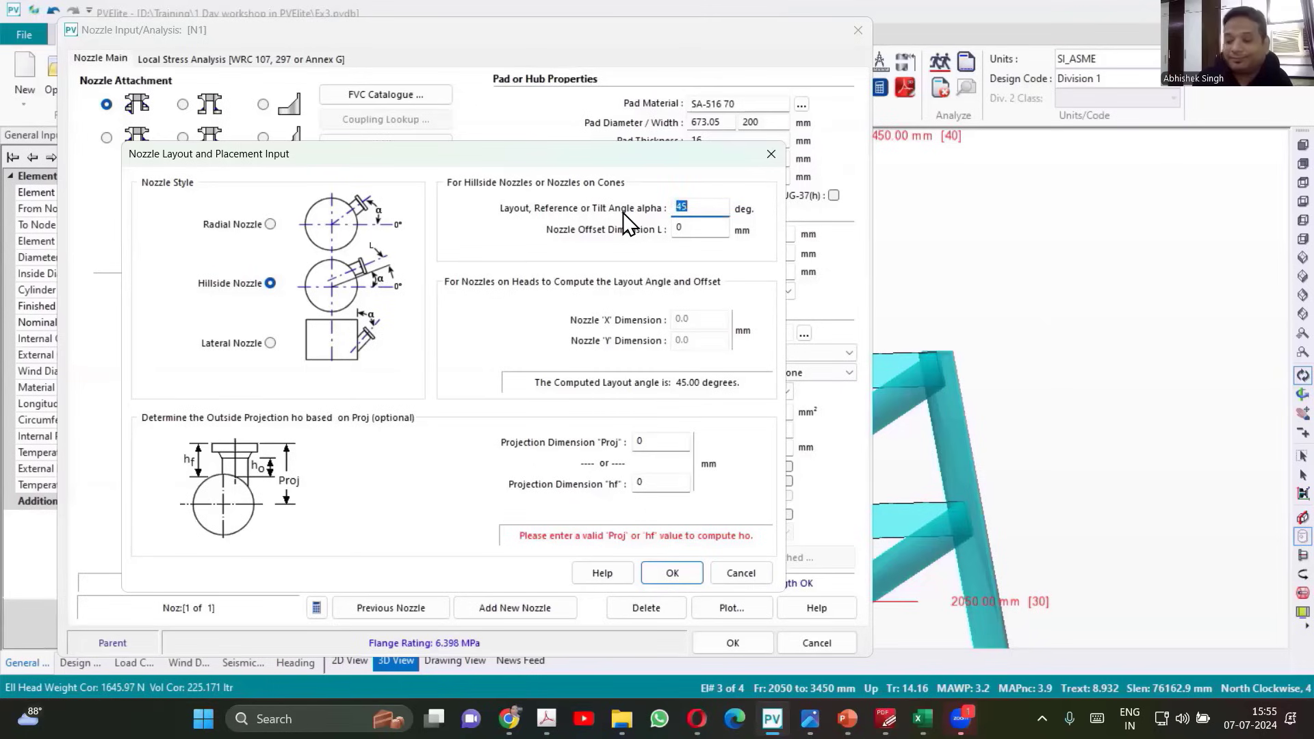
pyautogui.write('0')
pyautogui.press('Tab')
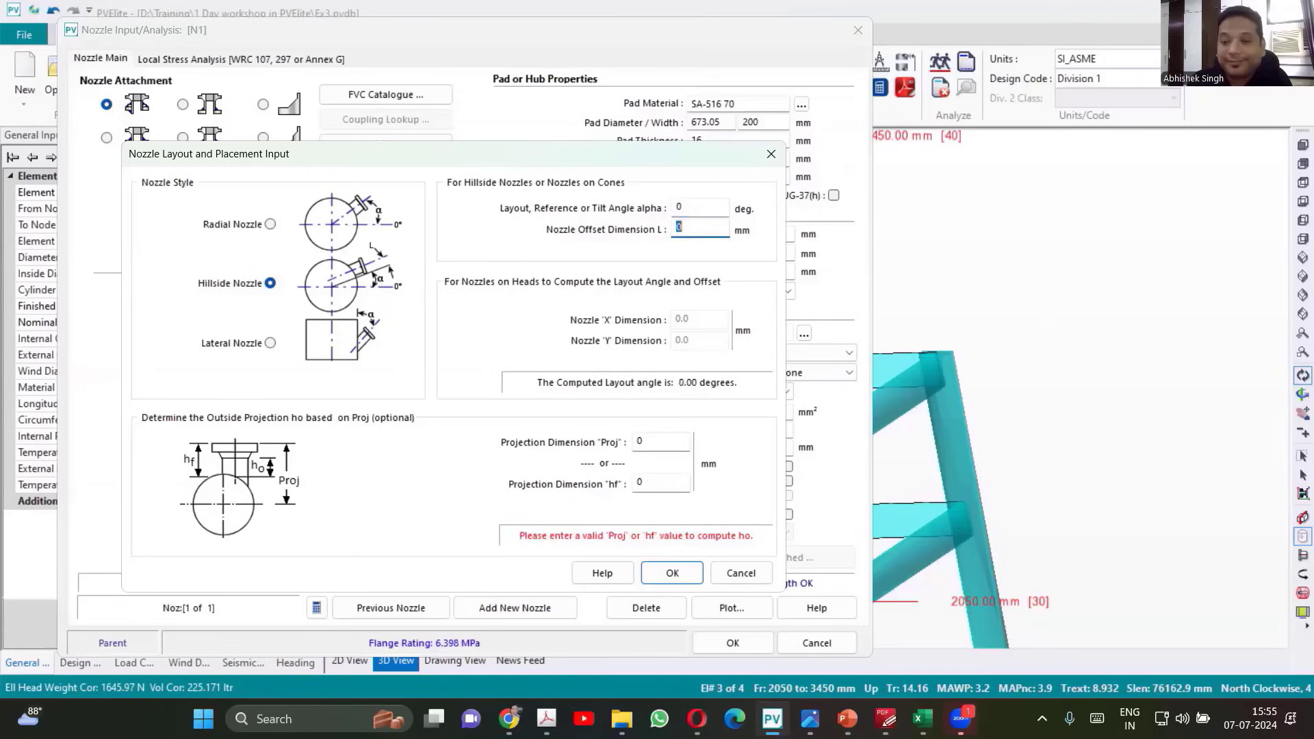
pyautogui.press('Tab')
pyautogui.press('Tab')
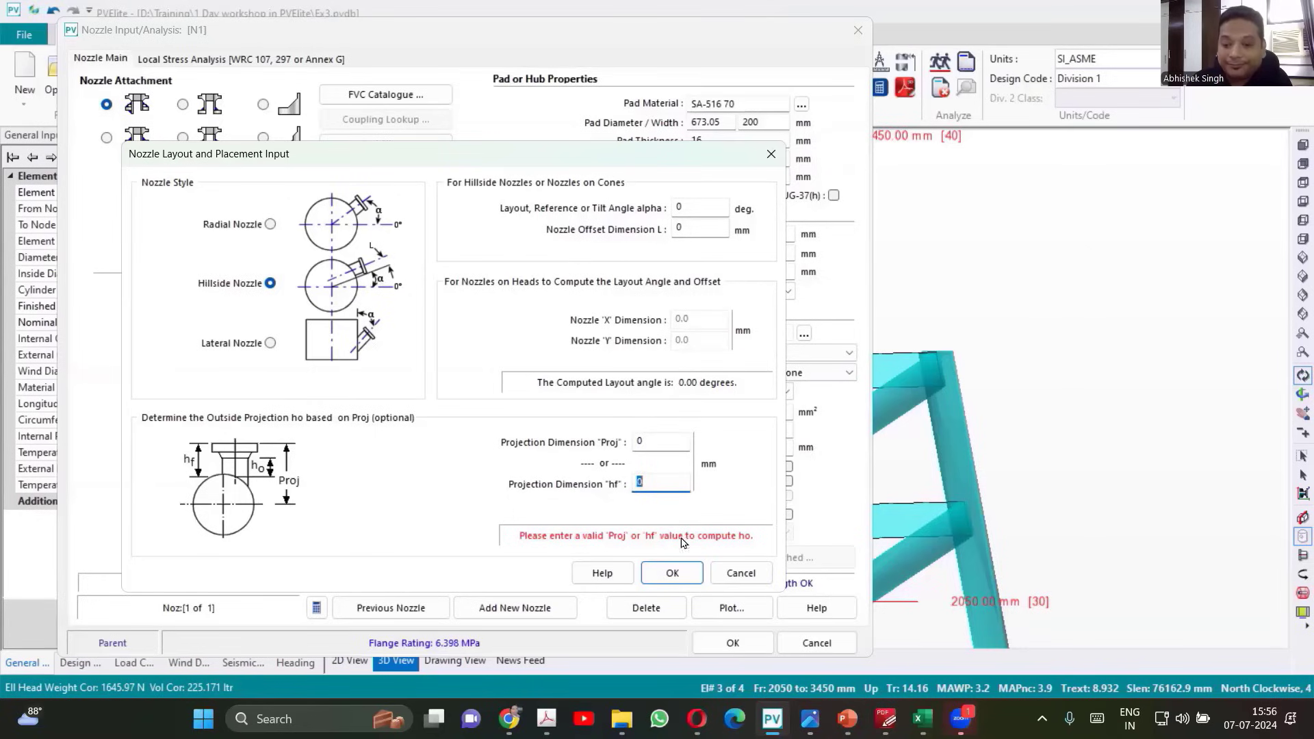
pyautogui.doubleClick(687, 229)
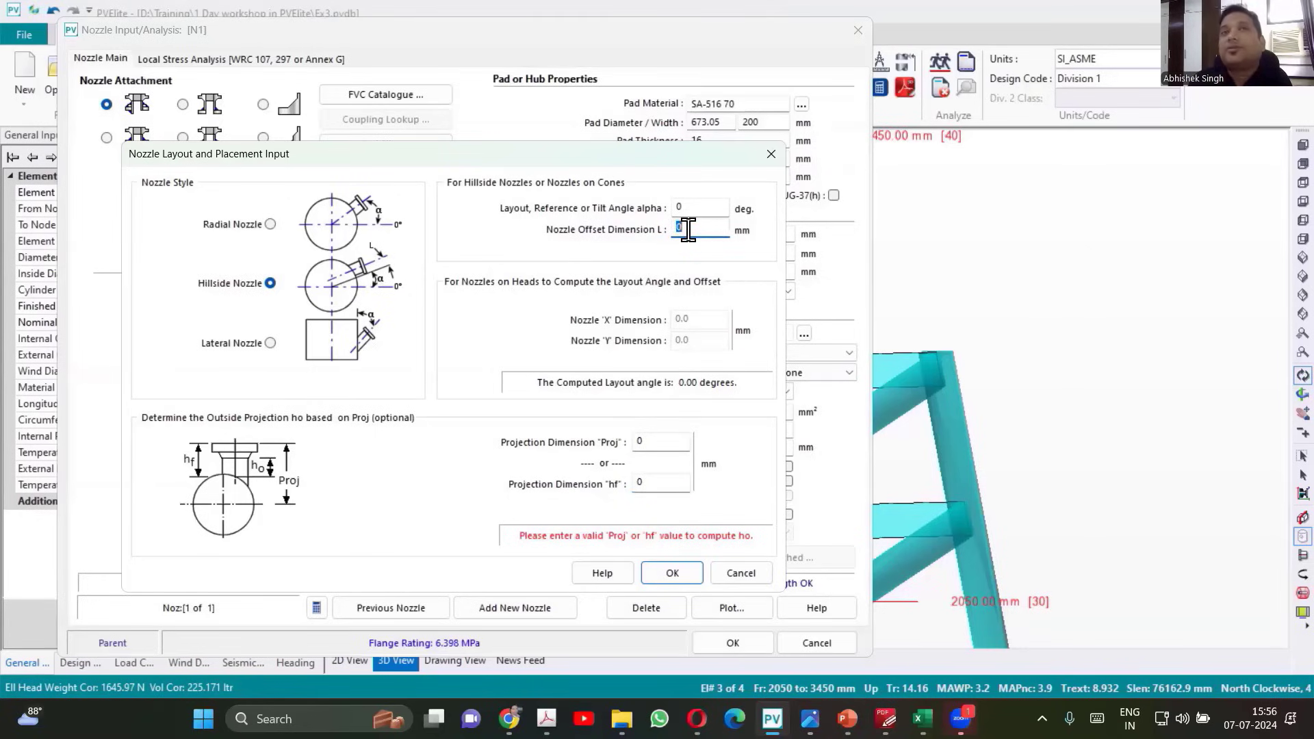
pyautogui.write('500')
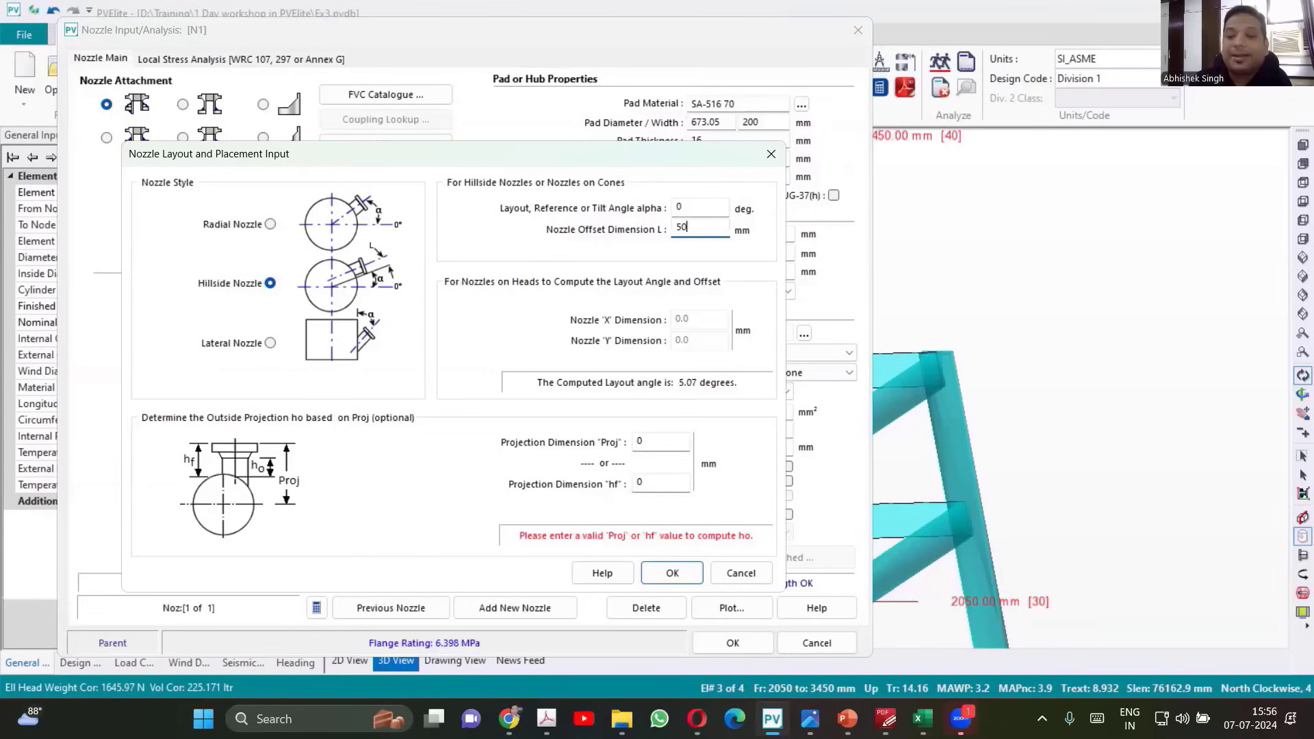
pyautogui.press('Tab')
pyautogui.press('Tab')
pyautogui.press('Tab')
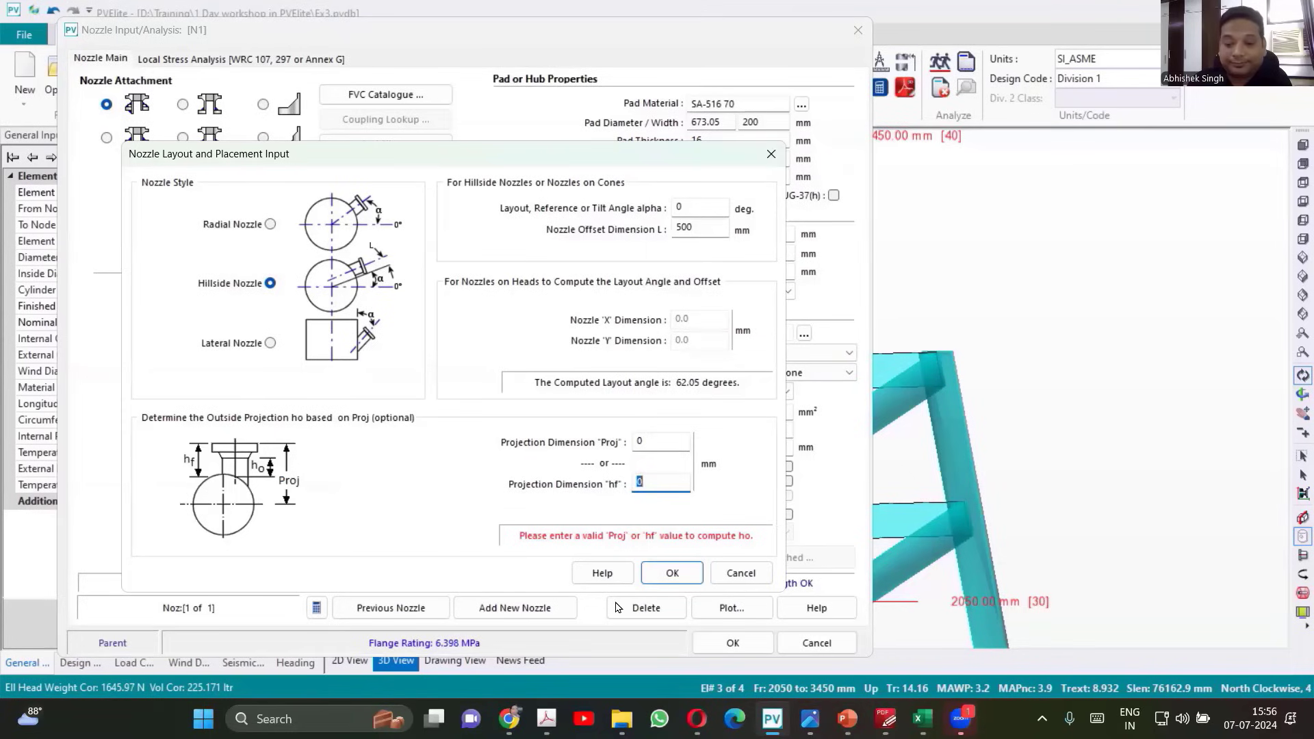
# Step: Apply the hillside placement to the model and orbit the vessel to inspect it
pyautogui.click(674, 571)
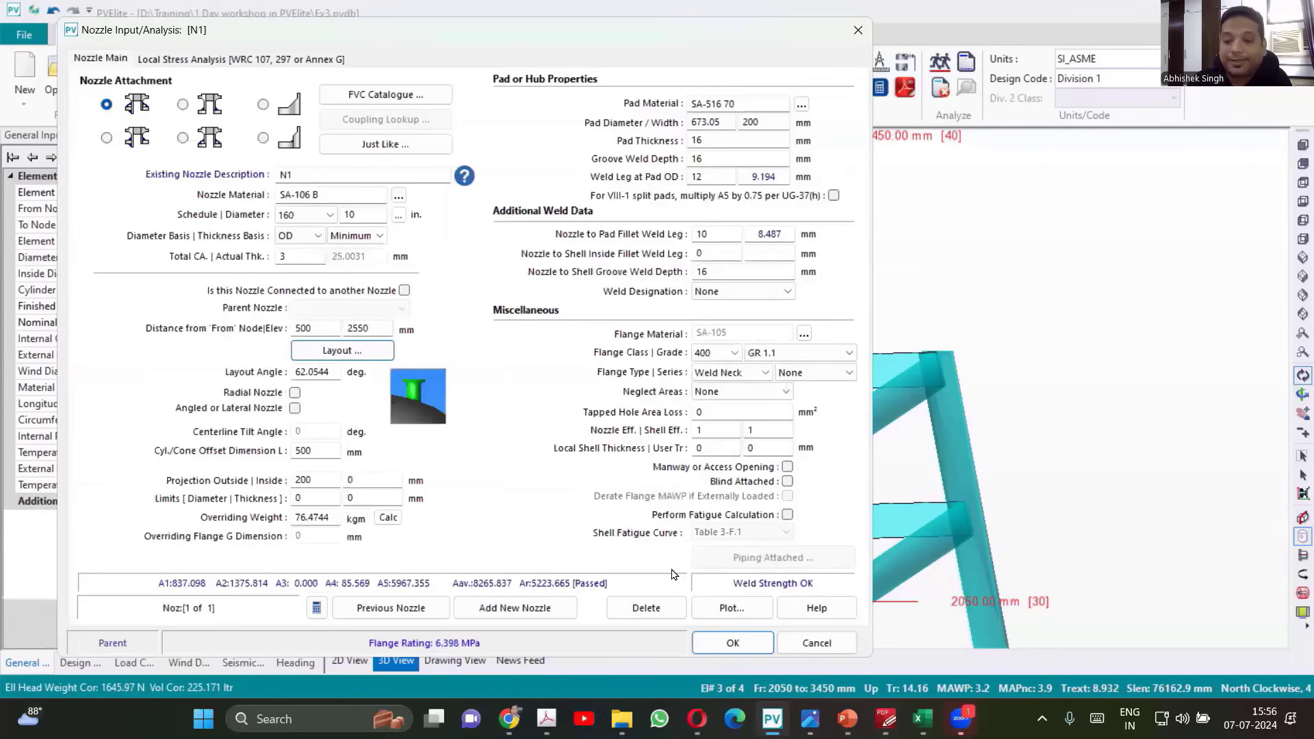
pyautogui.click(732, 644)
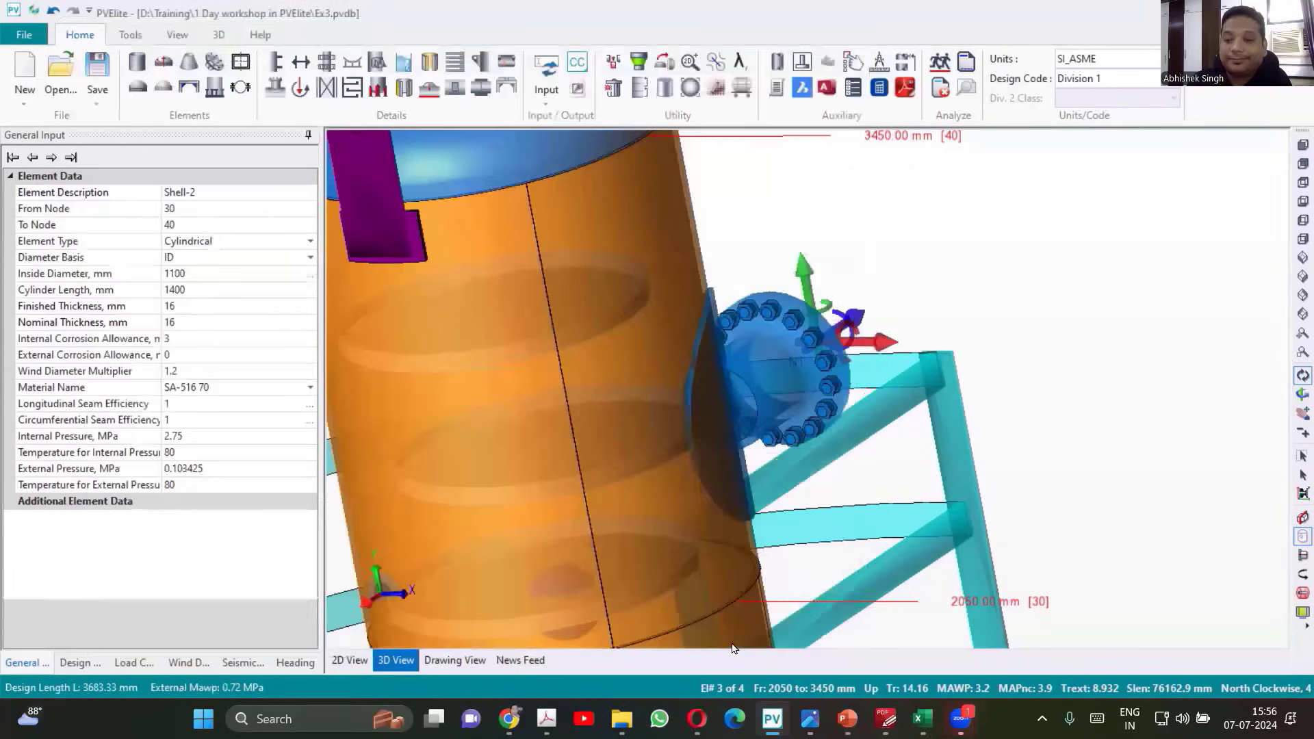
pyautogui.moveTo(815, 409); pyautogui.dragTo(633, 489)
pyautogui.moveTo(924, 430); pyautogui.dragTo(959, 438)
# Step: Make N1 radial again, replacing the 62.0544 layout angle with 0 degrees
pyautogui.doubleClick(904, 414)
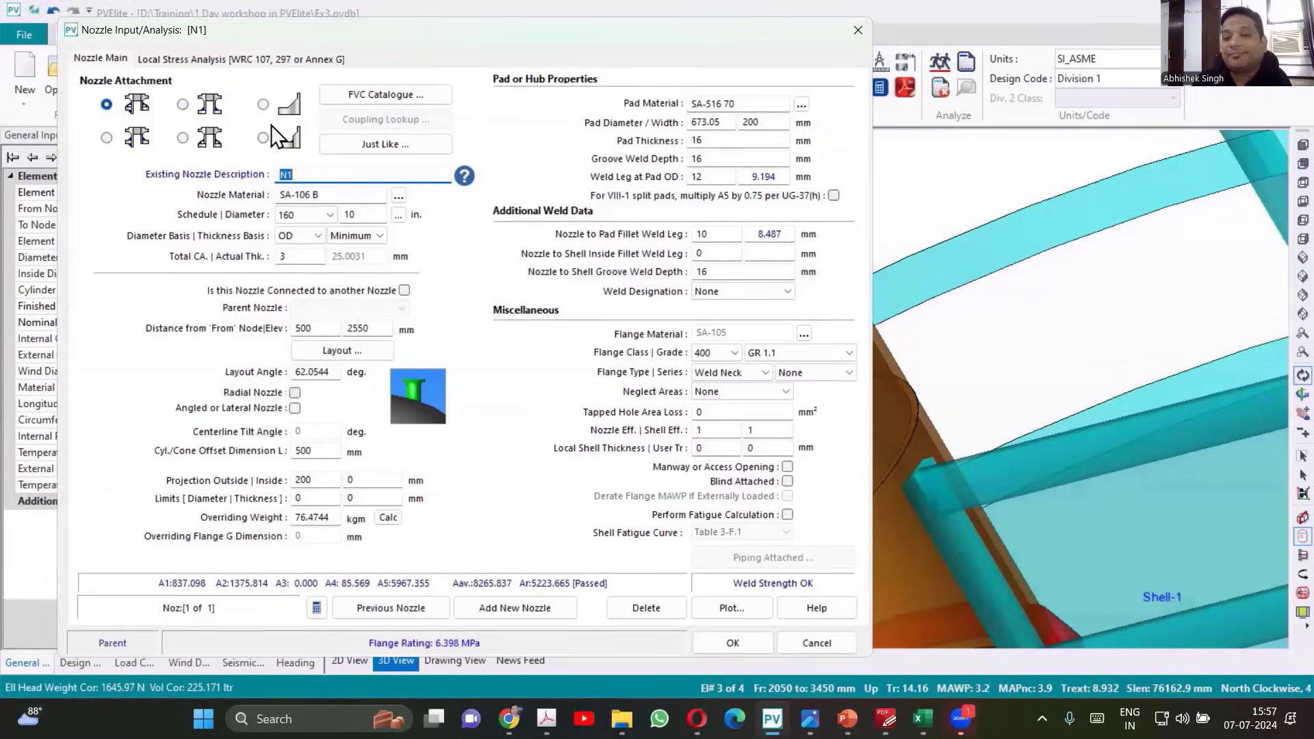
pyautogui.click(295, 393)
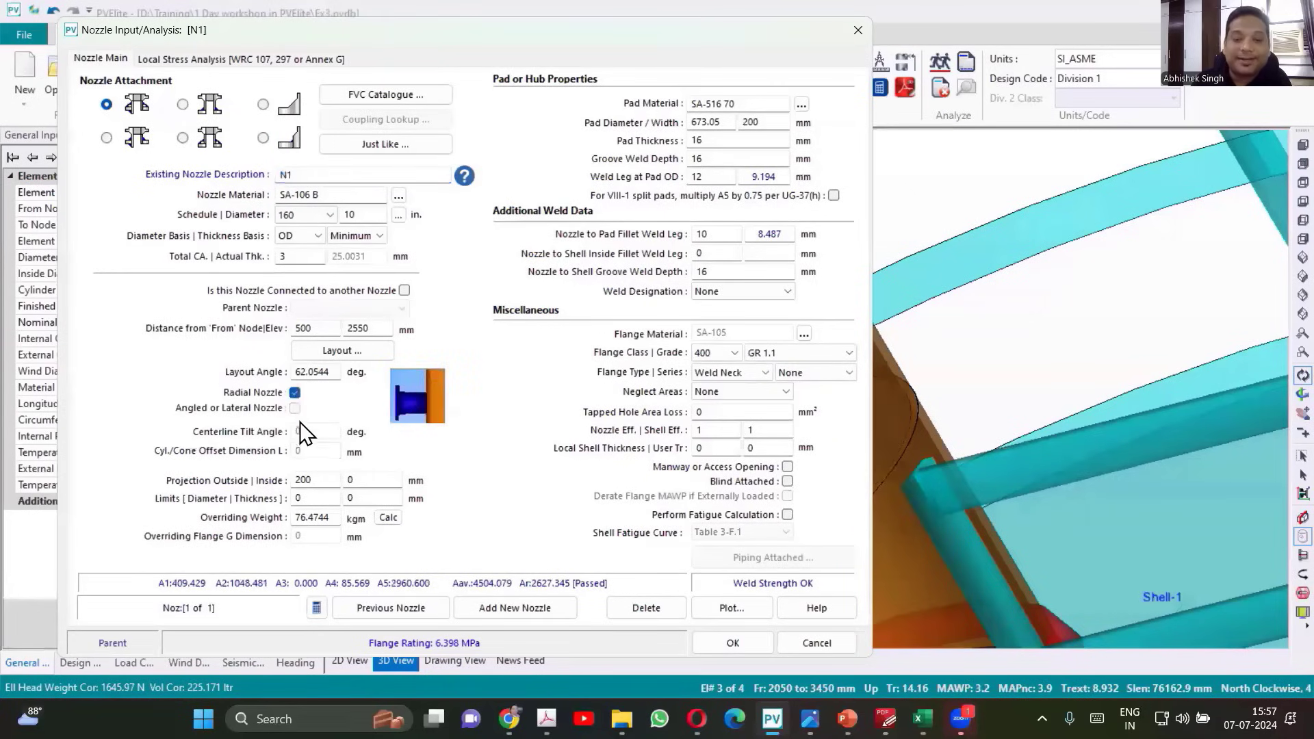
pyautogui.click(330, 371)
pyautogui.doubleClick(304, 371)
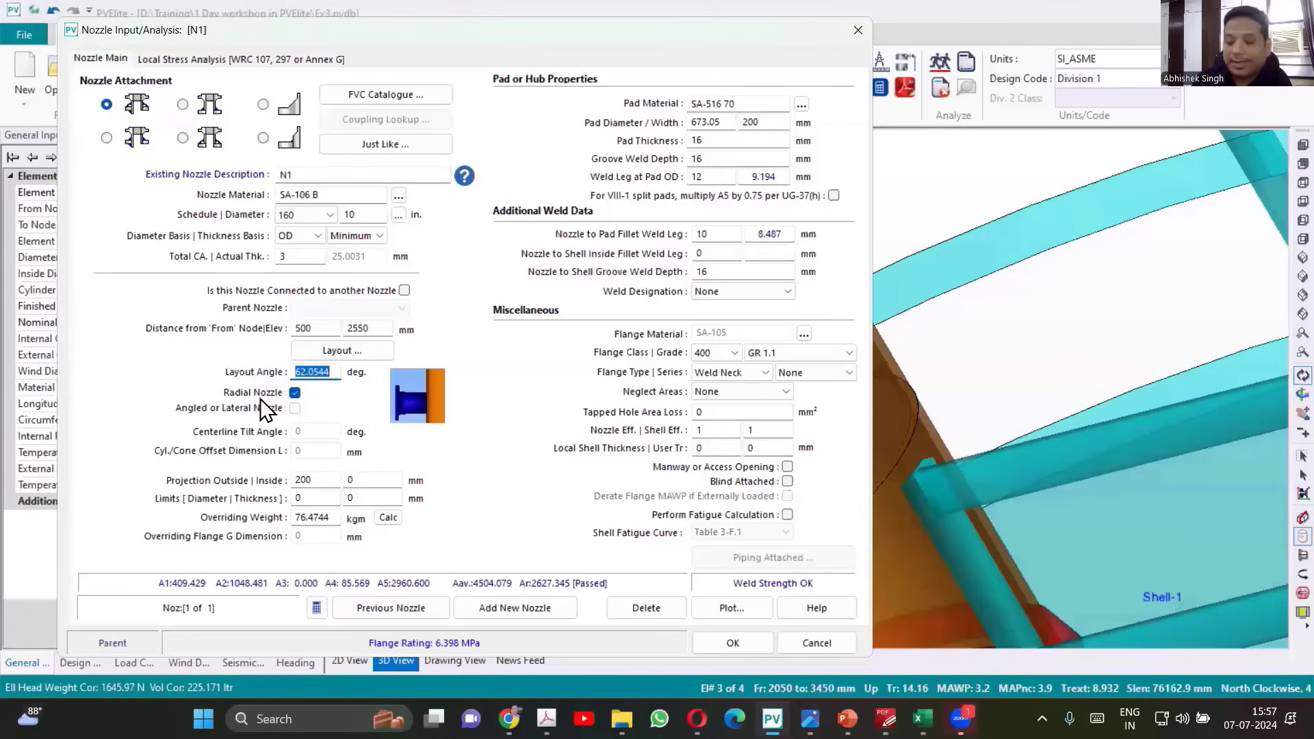
pyautogui.write('0')
pyautogui.press('Tab')
pyautogui.press('Tab')
pyautogui.press('Tab')
pyautogui.press('Tab')
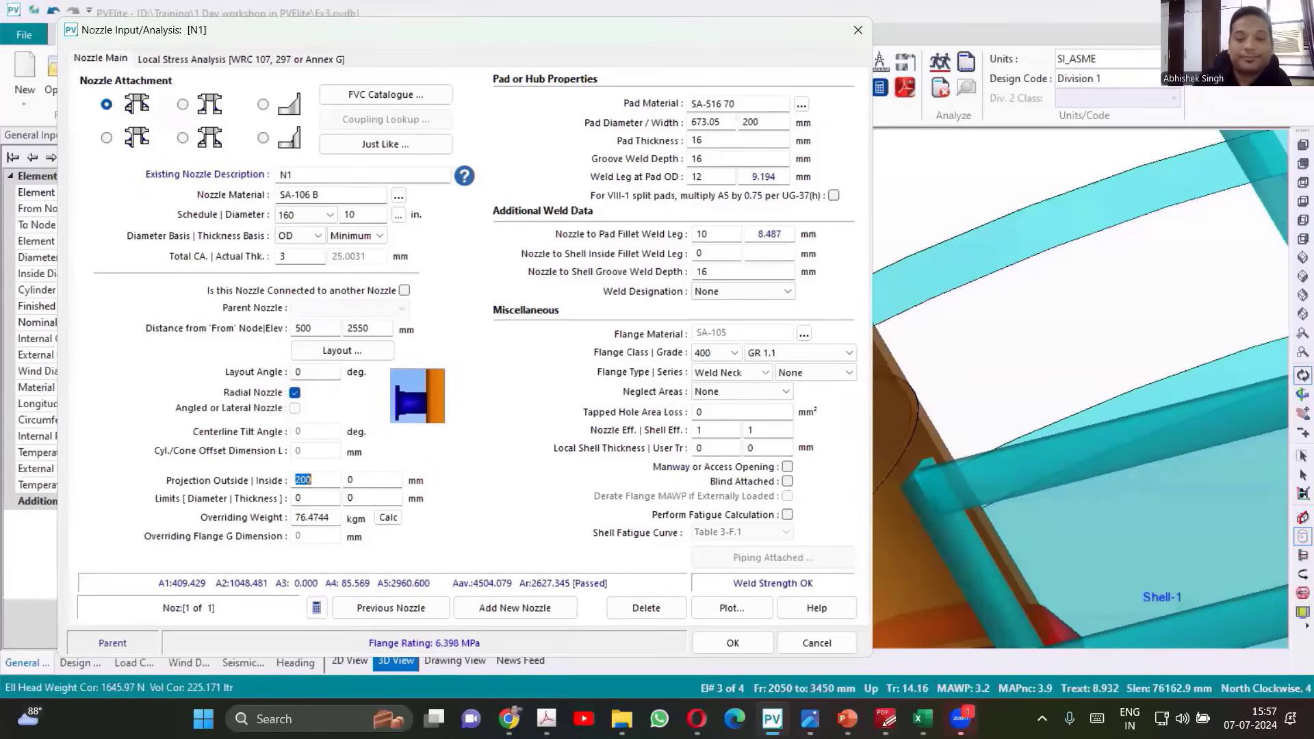
pyautogui.press('Tab')
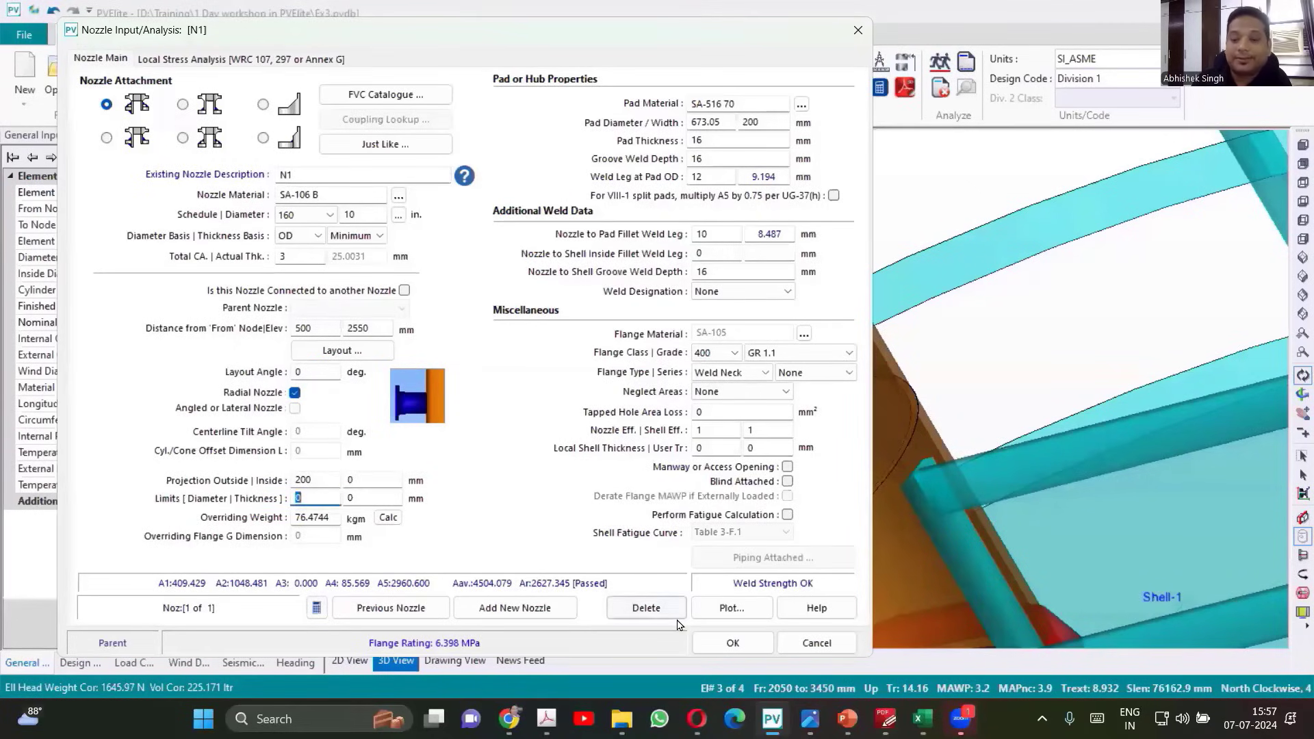
# Step: Apply the radial N1 changes, orbit around the nozzle, and reopen N1's input data
pyautogui.click(726, 643)
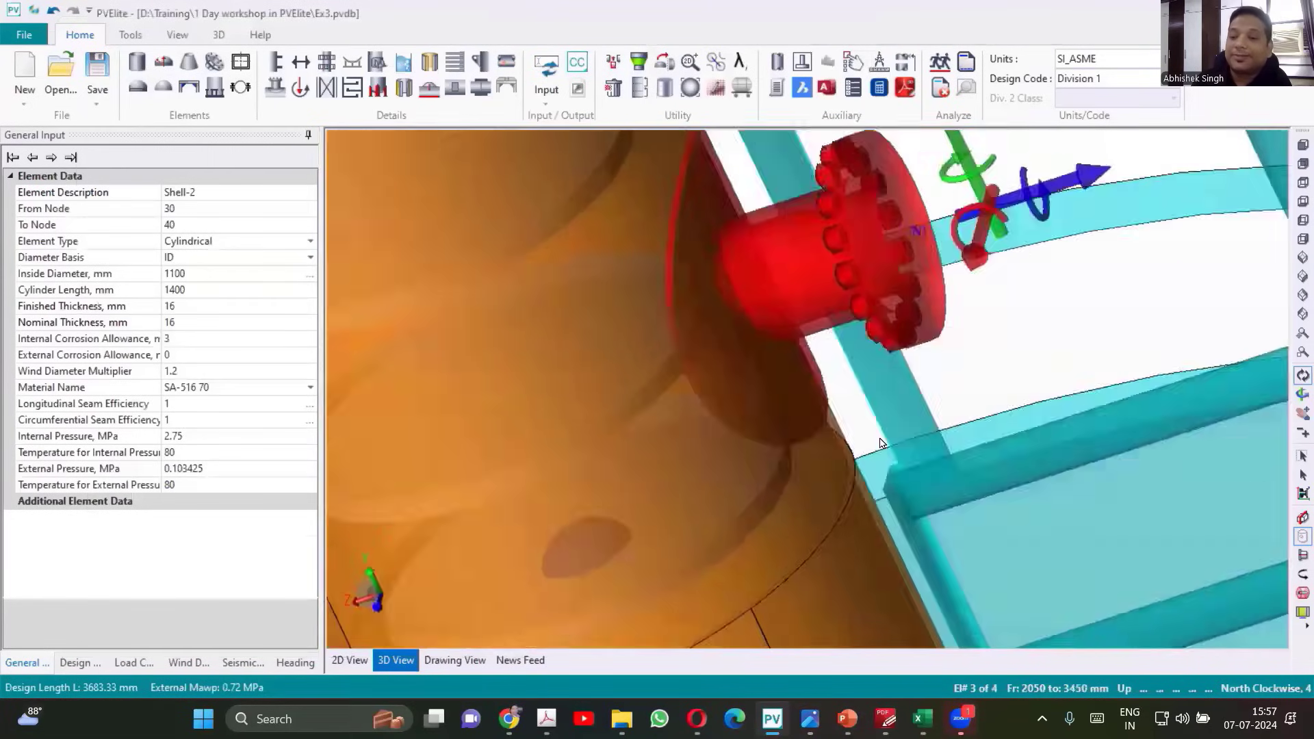
pyautogui.moveTo(881, 443); pyautogui.dragTo(852, 298)
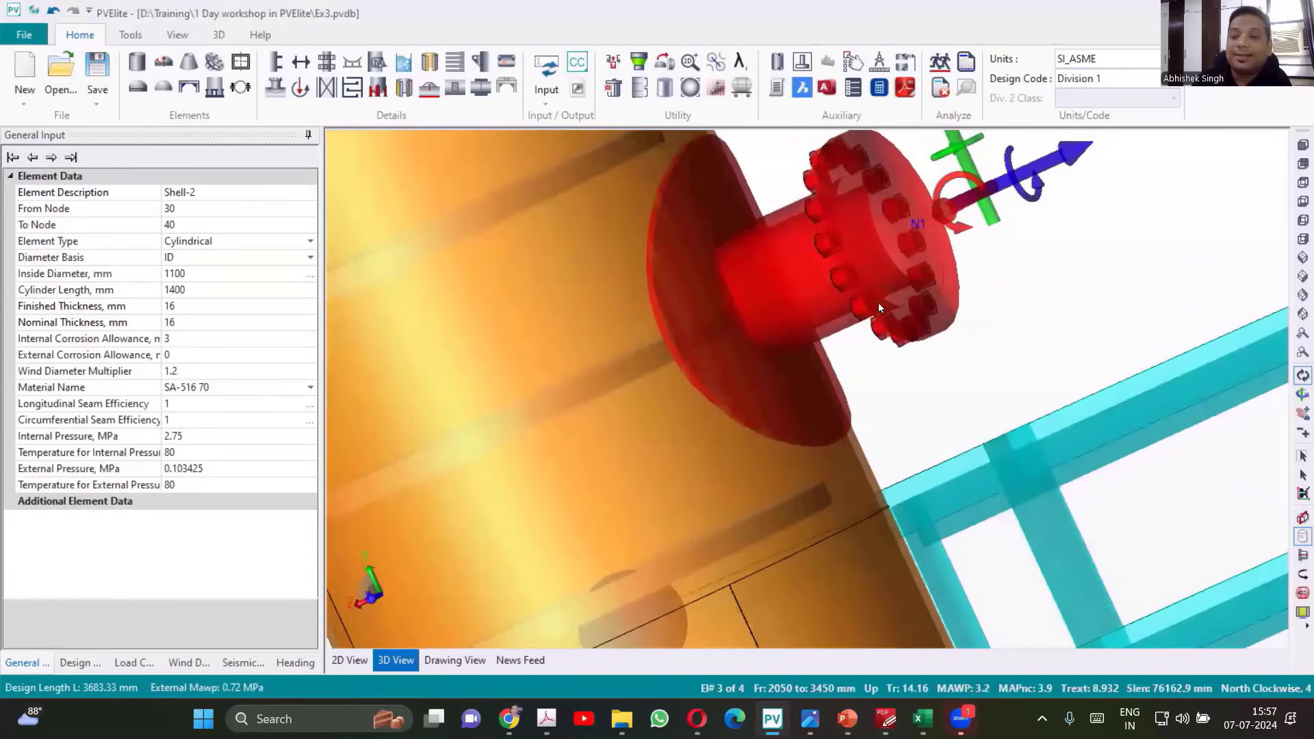
pyautogui.moveTo(879, 286); pyautogui.dragTo(881, 287)
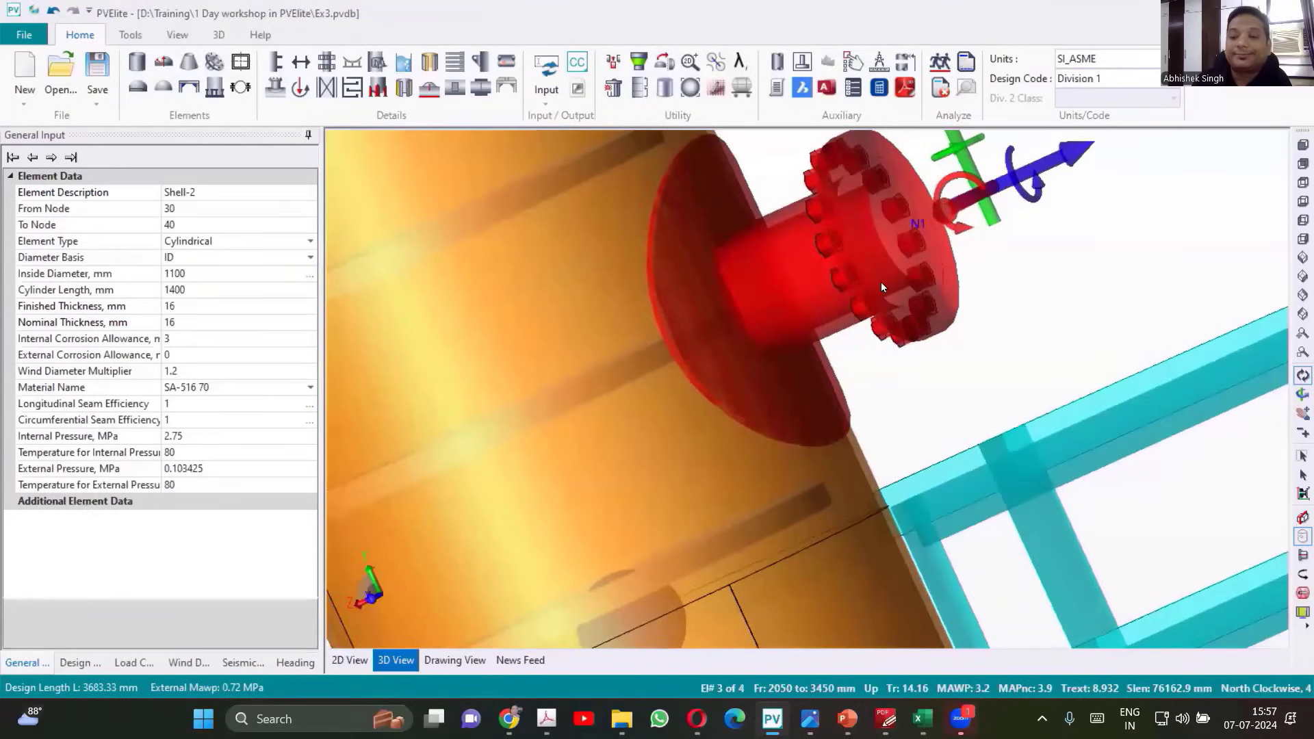
pyautogui.doubleClick(836, 260)
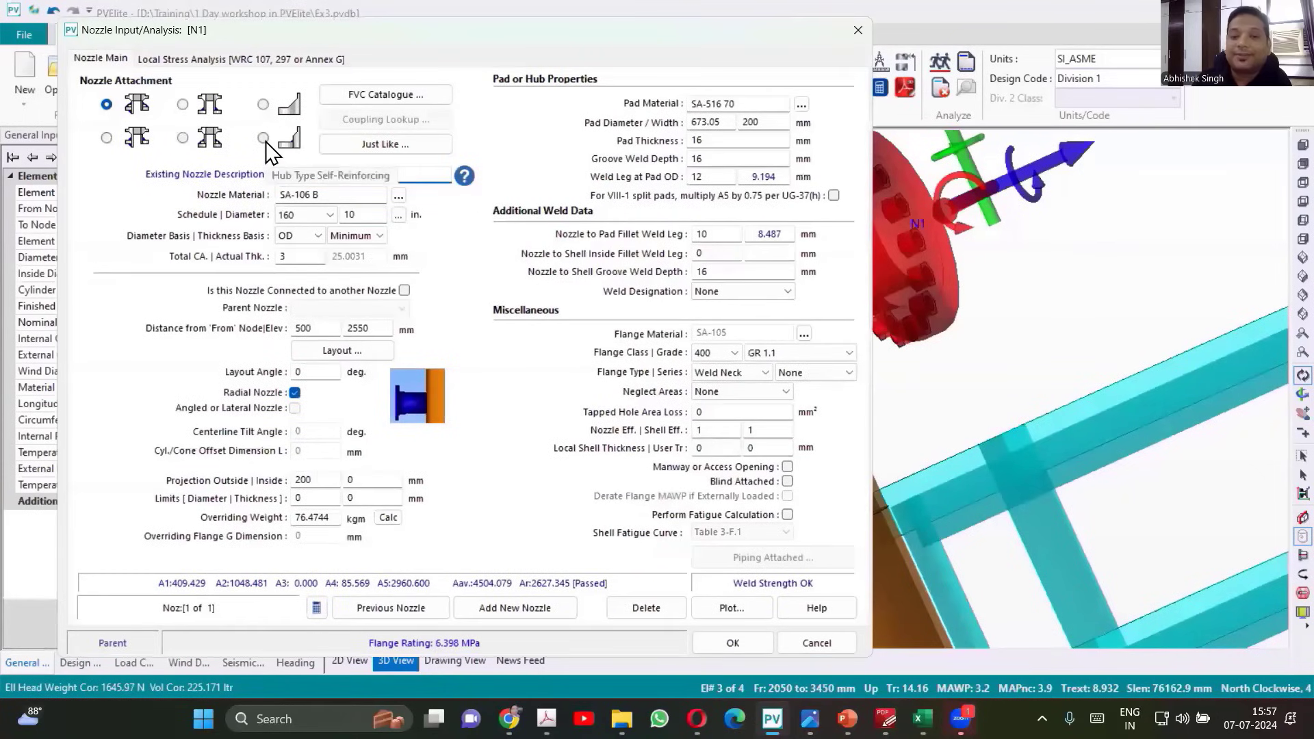
# Step: Switch N1 to a hub-type attachment with Actual thickness basis, dismissing out-of-range warnings
pyautogui.click(263, 138)
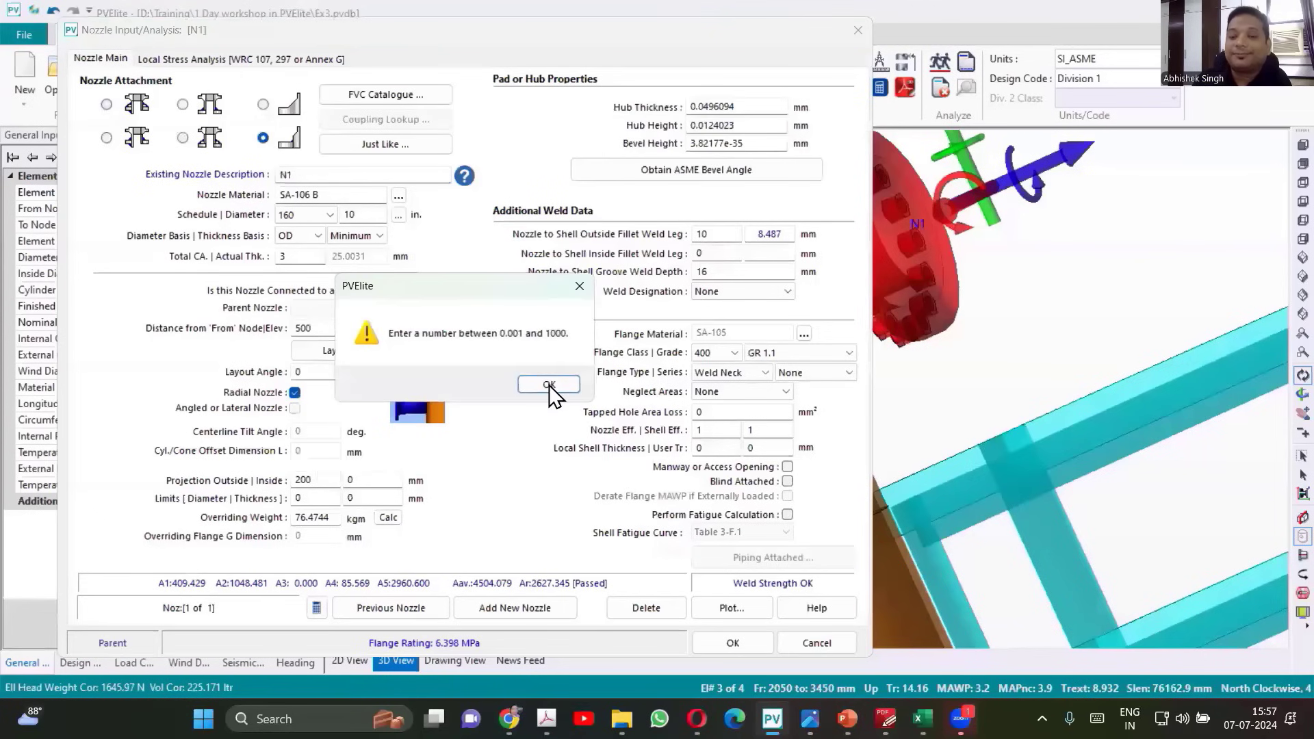
pyautogui.click(549, 384)
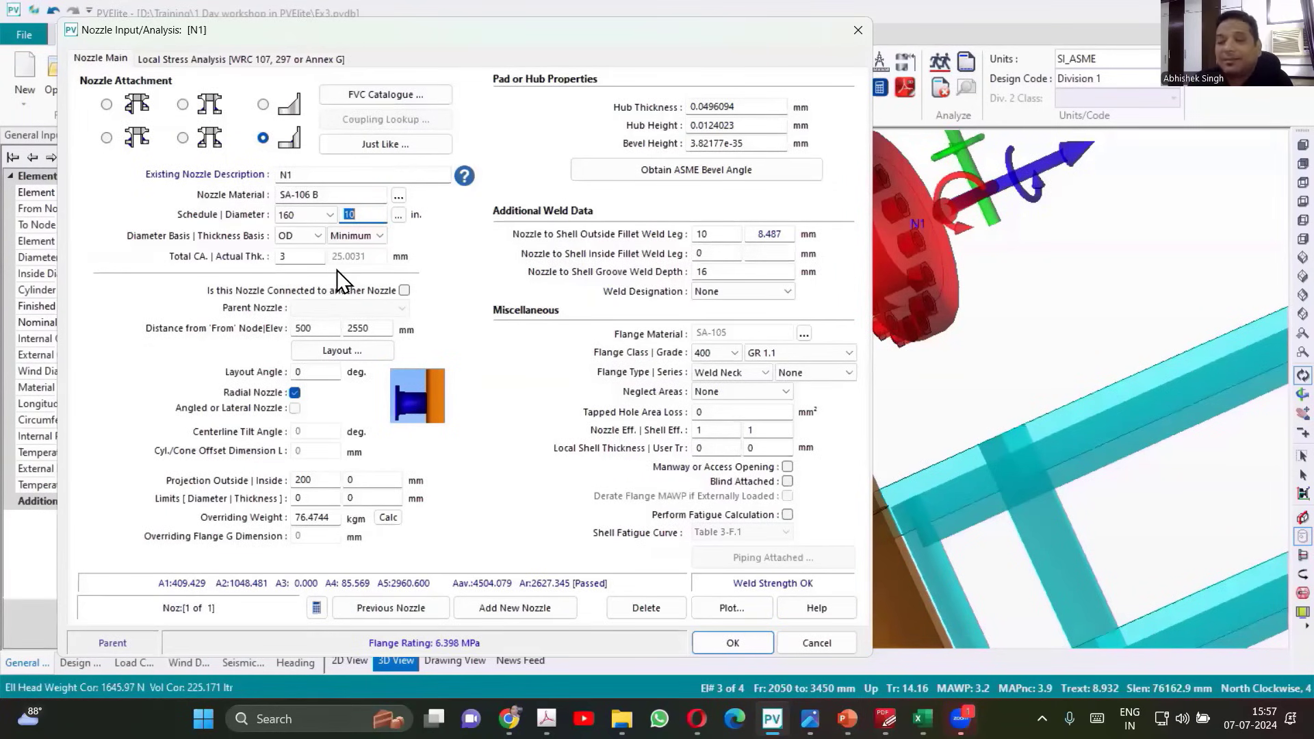
pyautogui.click(330, 215)
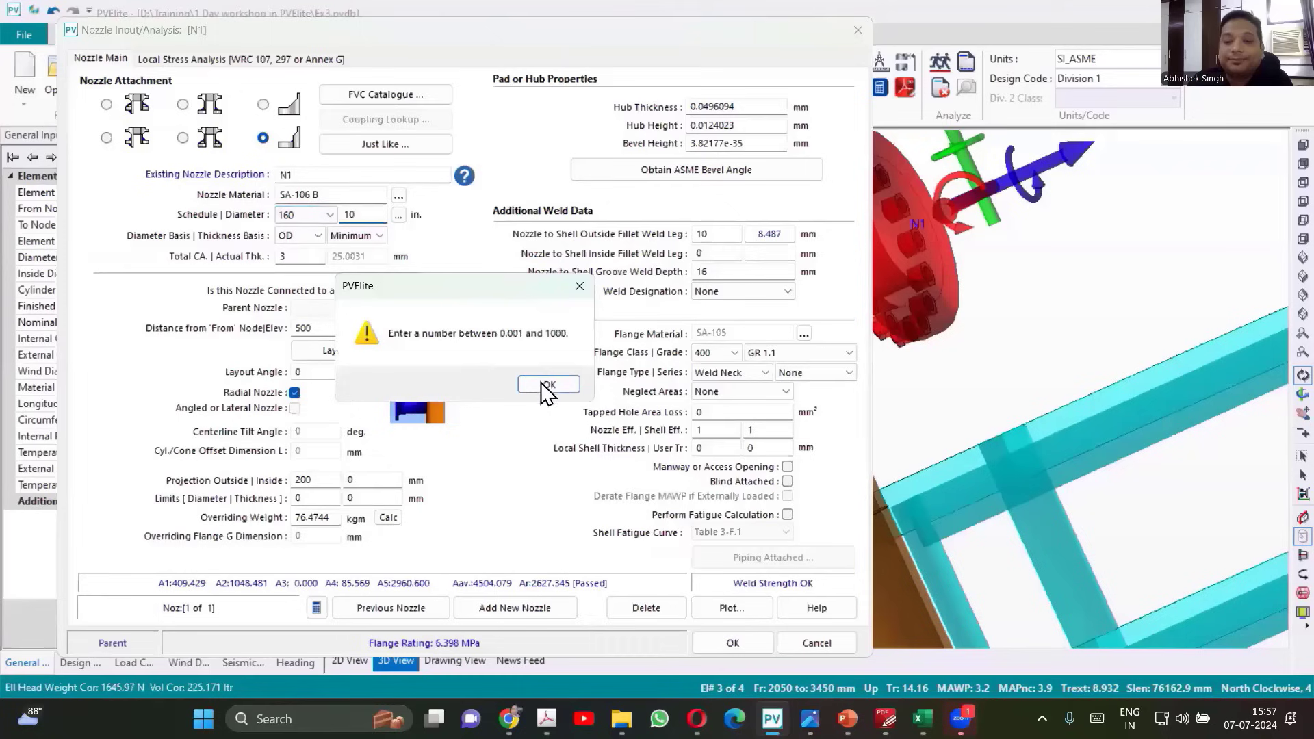
pyautogui.click(544, 382)
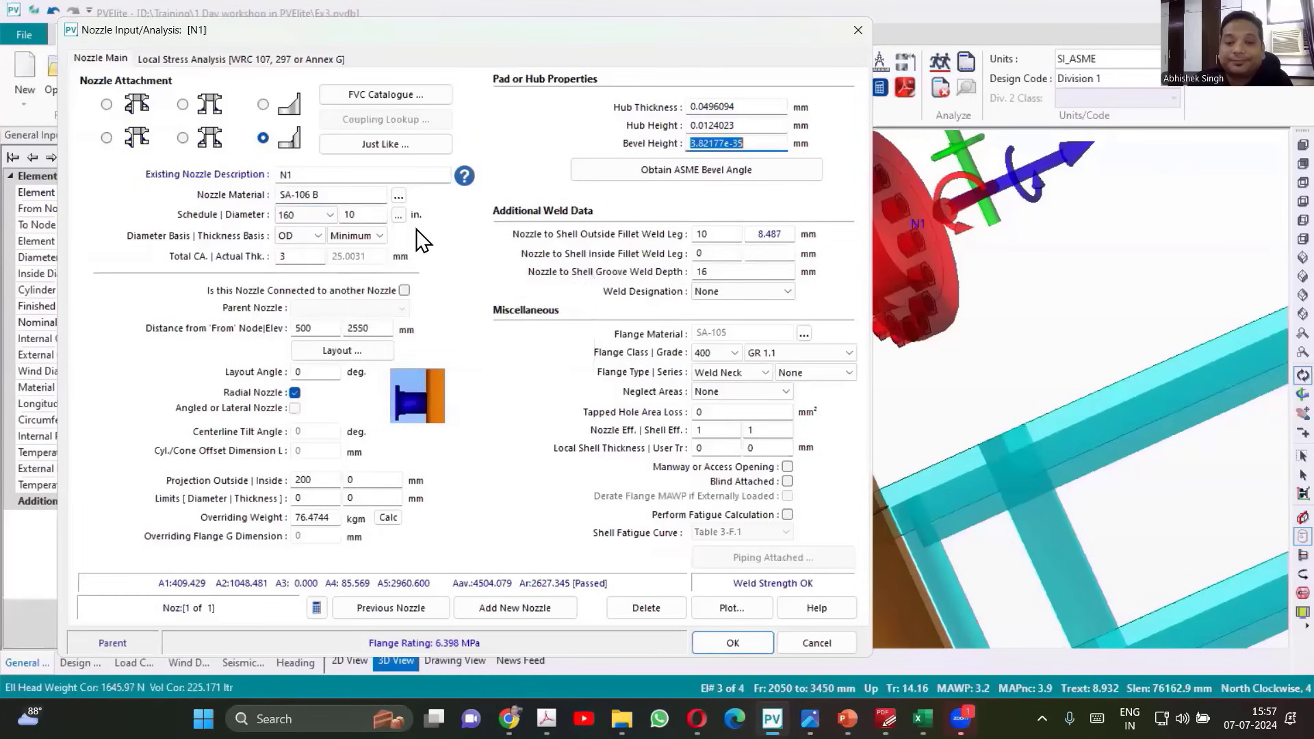
pyautogui.click(379, 234)
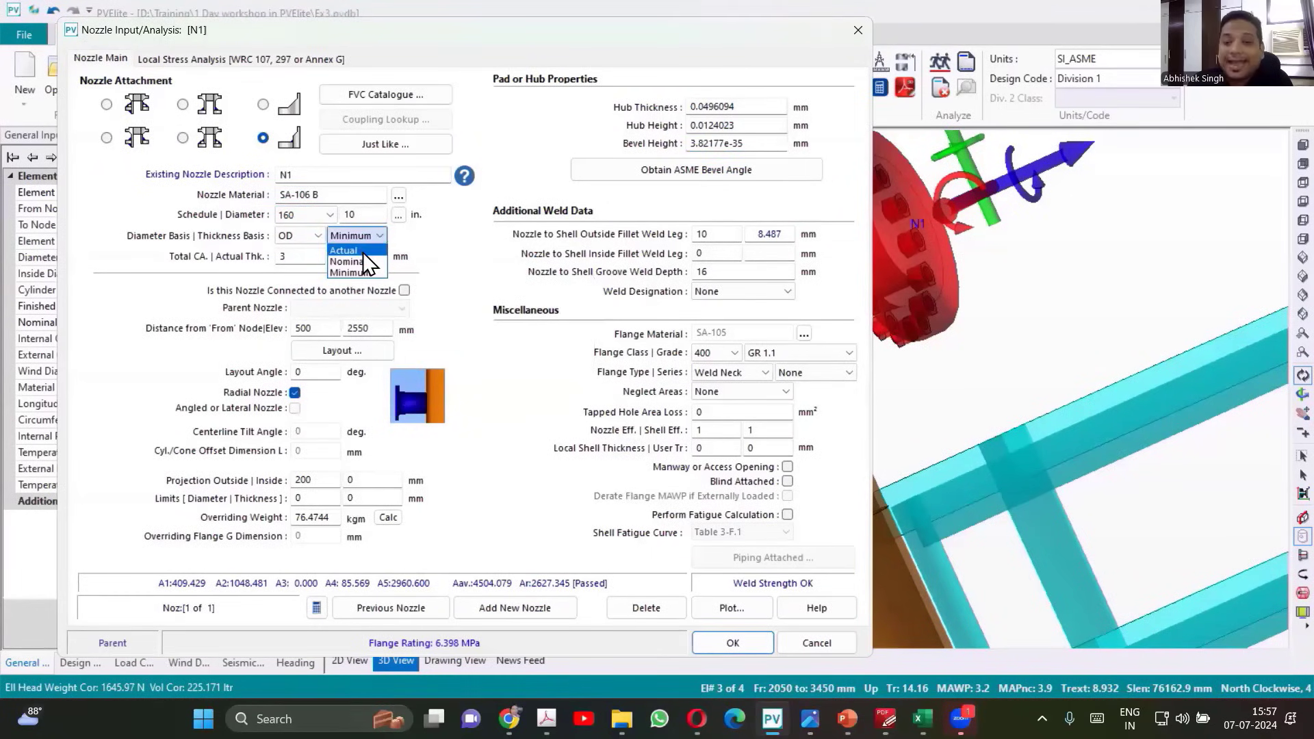
pyautogui.click(363, 252)
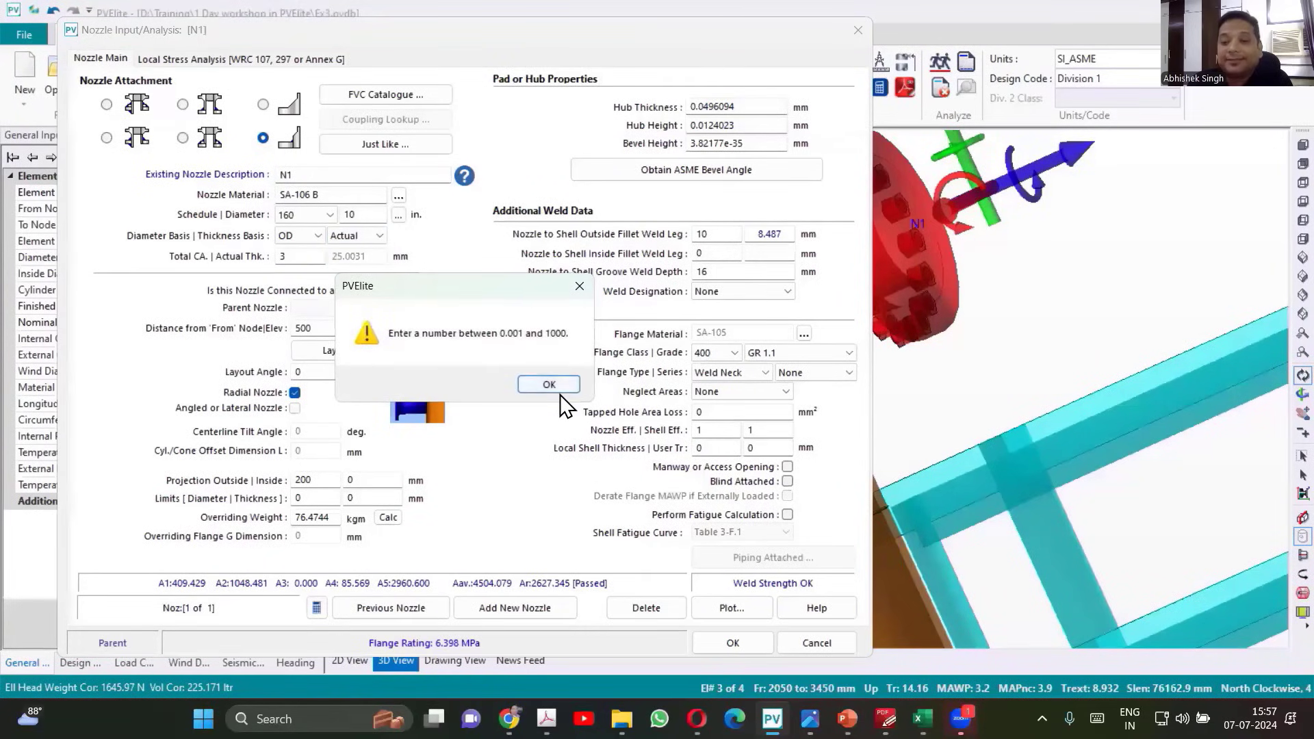
pyautogui.click(551, 384)
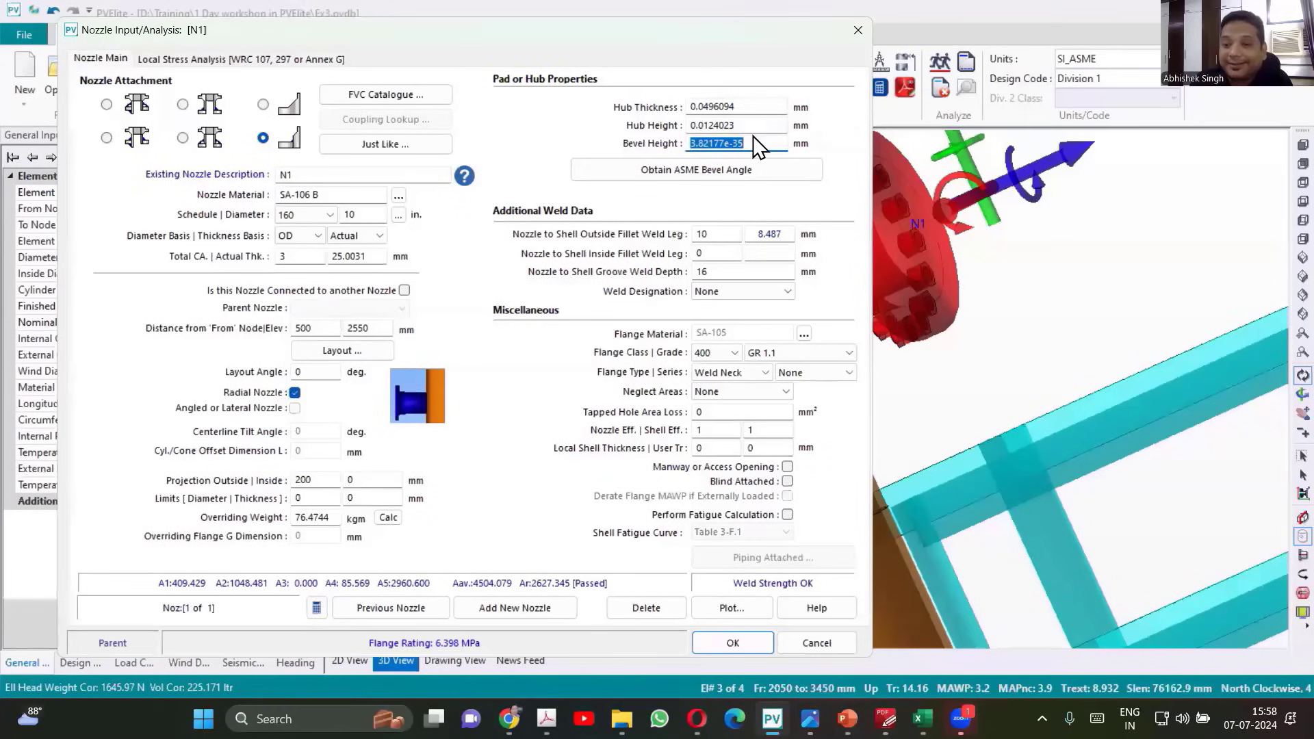
# Step: Replace the tiny bevel height with 50 mm, then review material and diameter basis
pyautogui.click(750, 168)
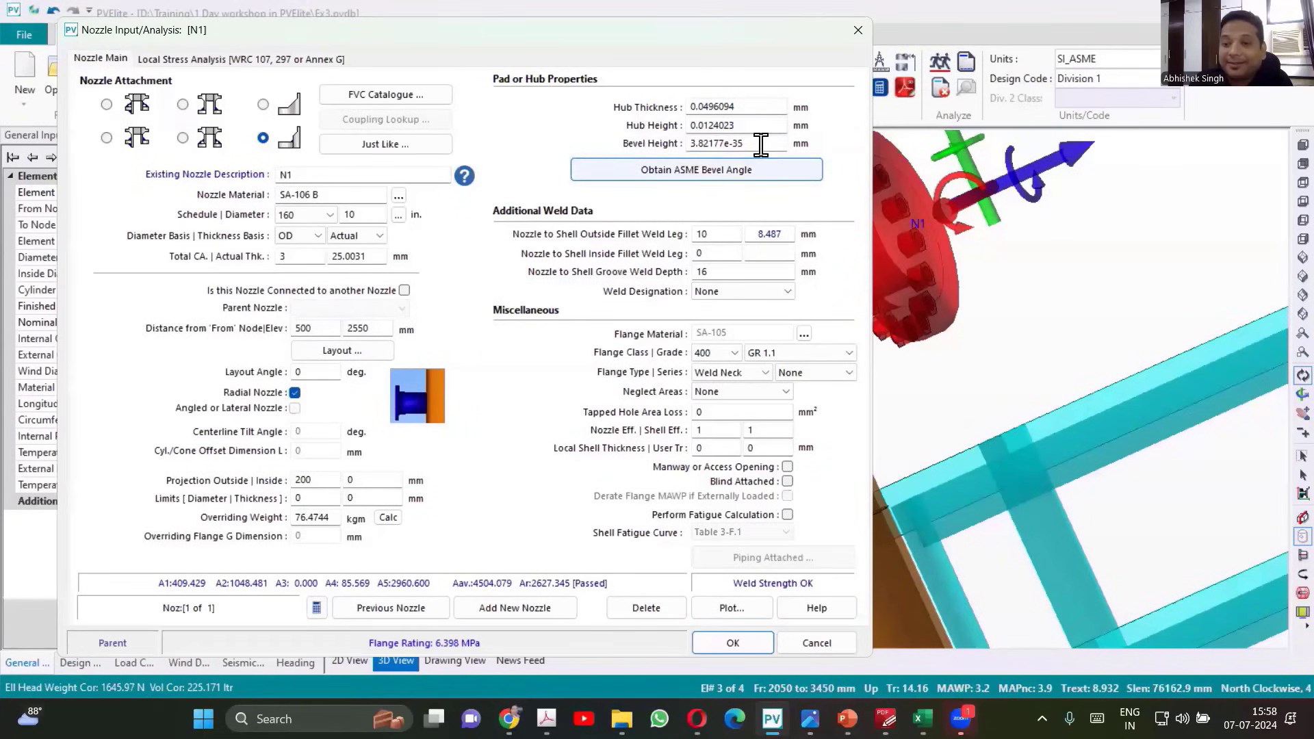
pyautogui.doubleClick(760, 143)
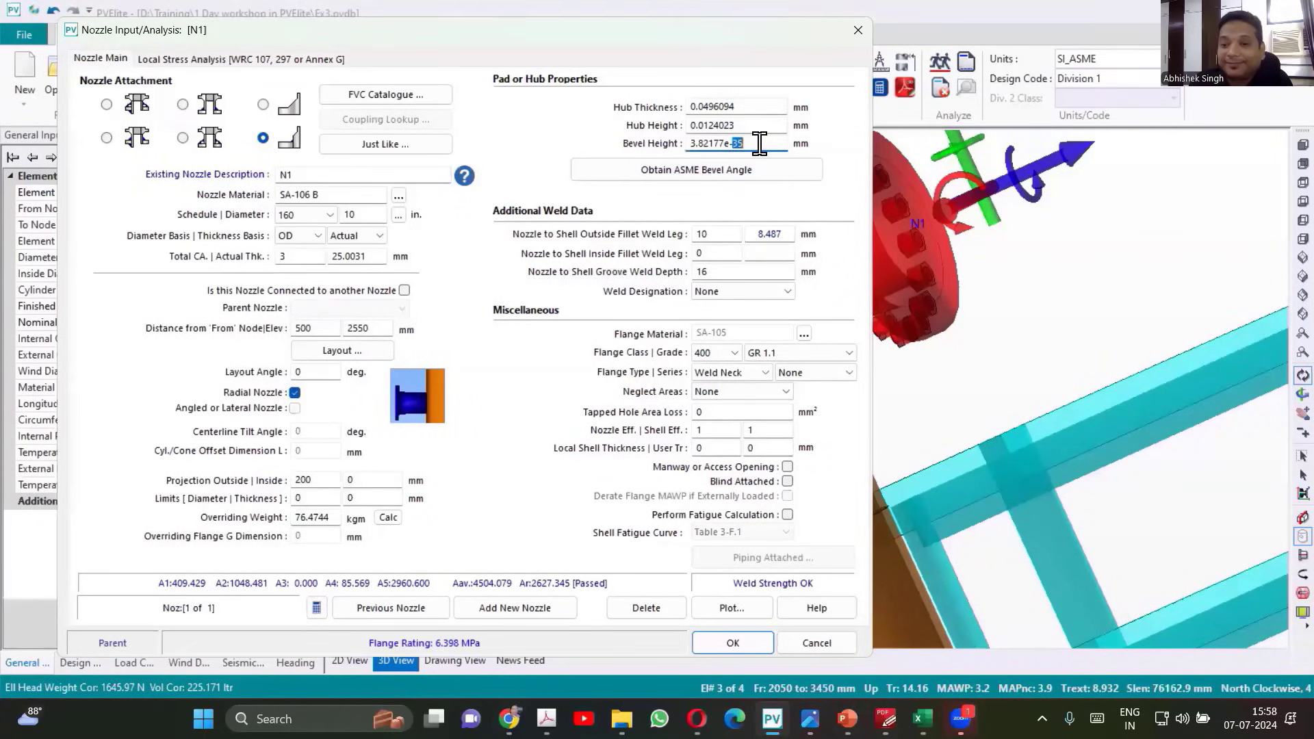
pyautogui.press('BackSpace')
pyautogui.press('BackSpace')
pyautogui.press('BackSpace')
pyautogui.press('BackSpace')
pyautogui.press('BackSpace')
pyautogui.press('BackSpace')
pyautogui.press('BackSpace')
pyautogui.press('BackSpace')
pyautogui.press('BackSpace')
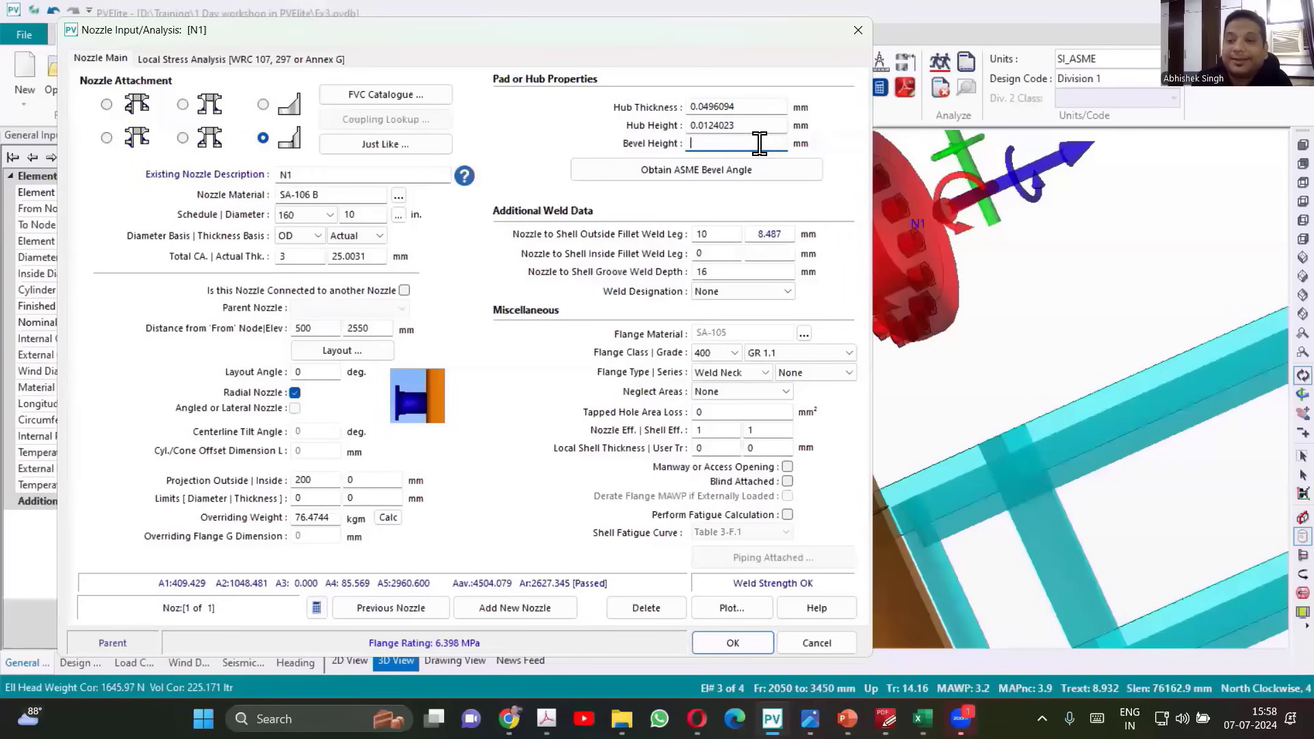
pyautogui.write('0')
pyautogui.click(752, 111)
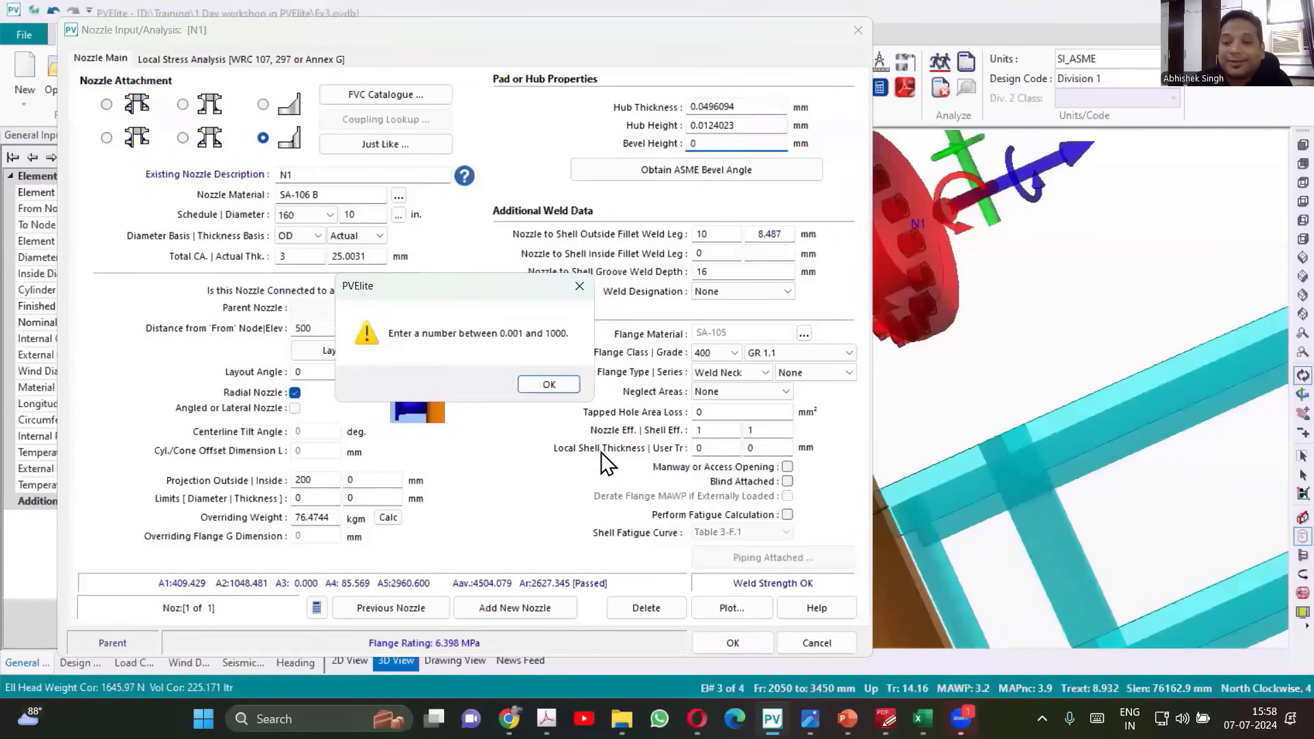
pyautogui.click(549, 385)
pyautogui.write('5')
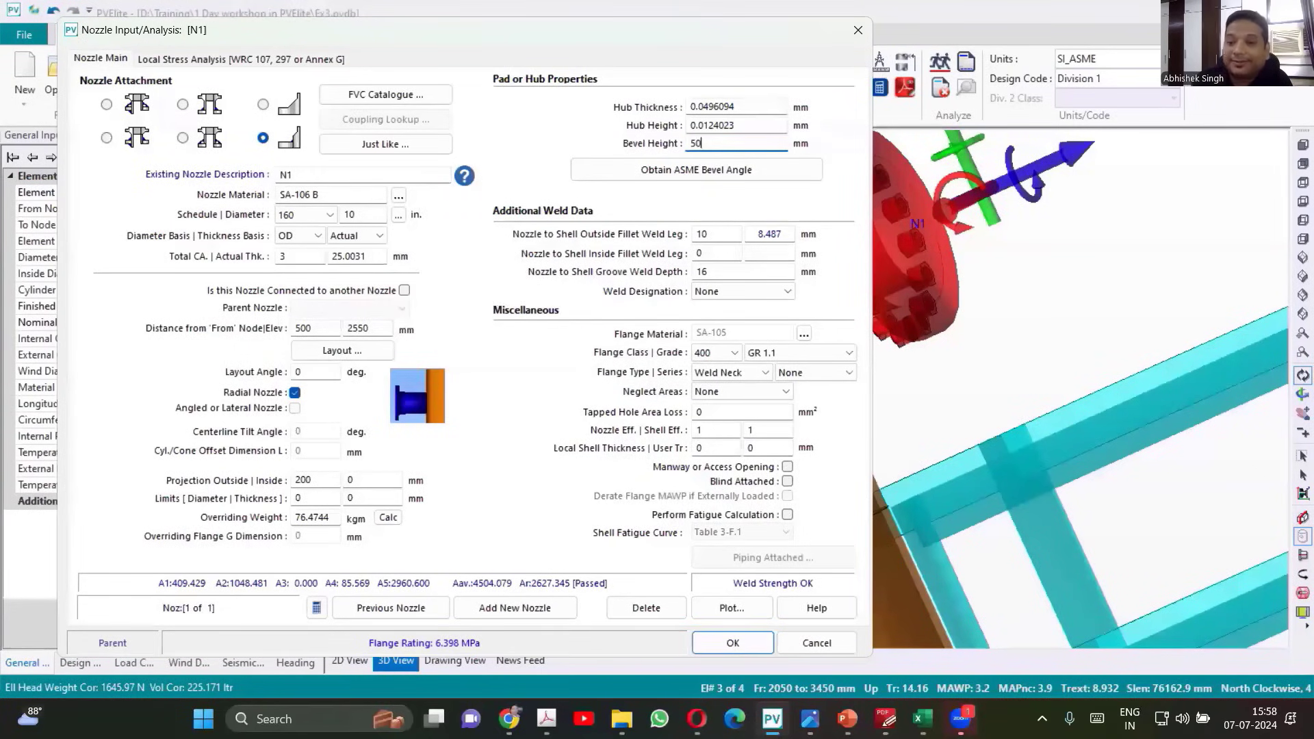
pyautogui.click(674, 172)
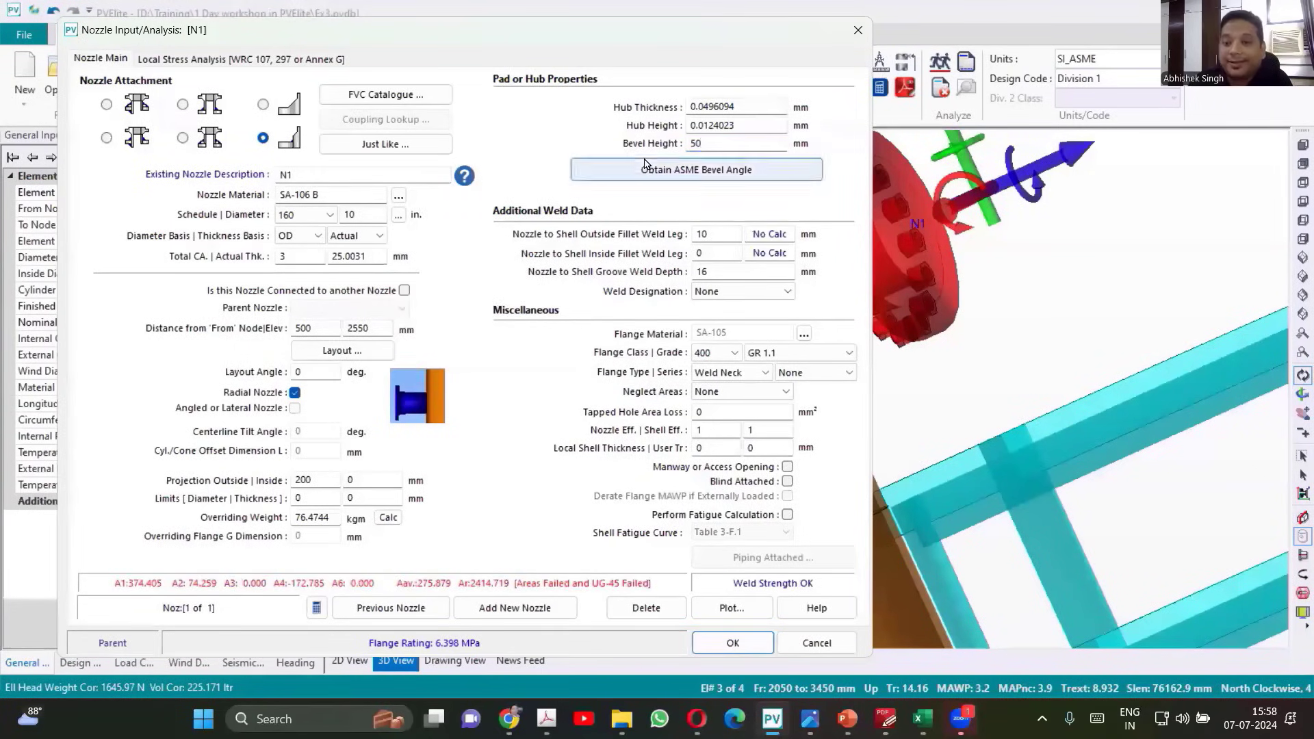
pyautogui.click(349, 196)
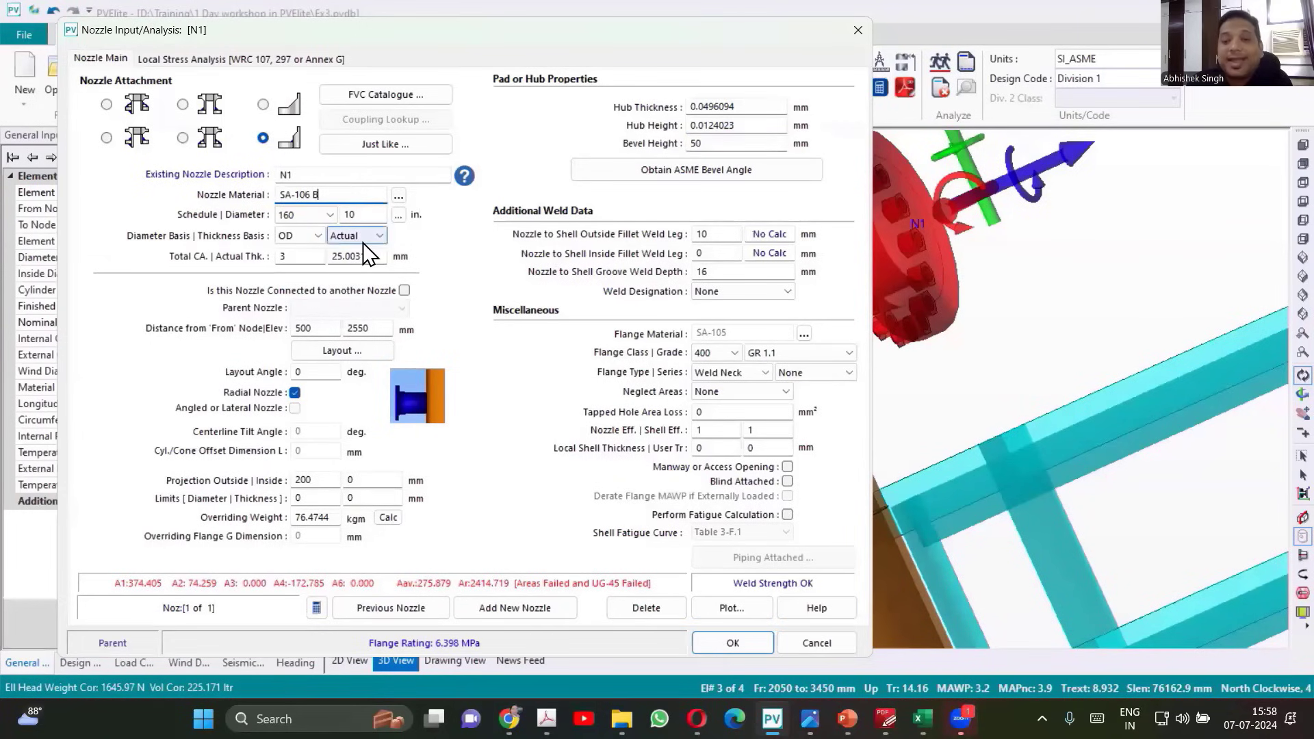
pyautogui.click(310, 238)
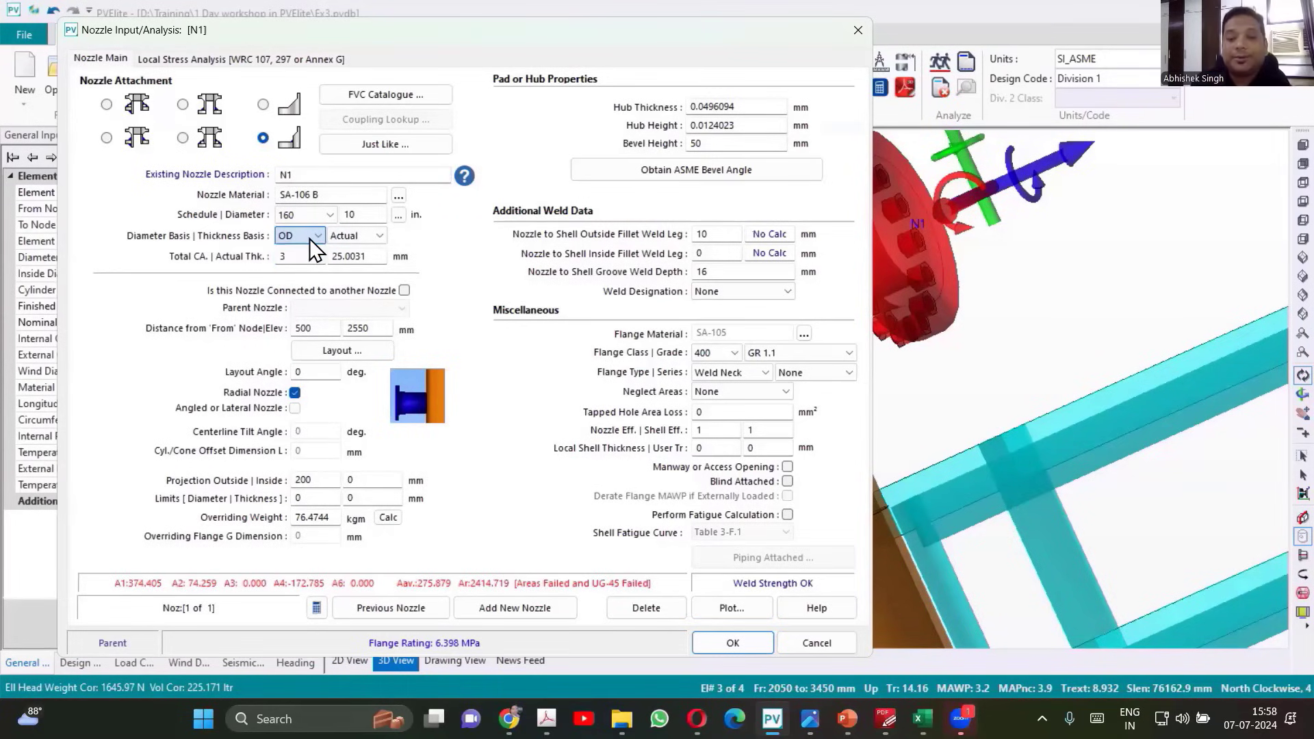
# Step: Set N1's pipe schedule to None and select the 25.0031 actual thickness for editing
pyautogui.click(326, 216)
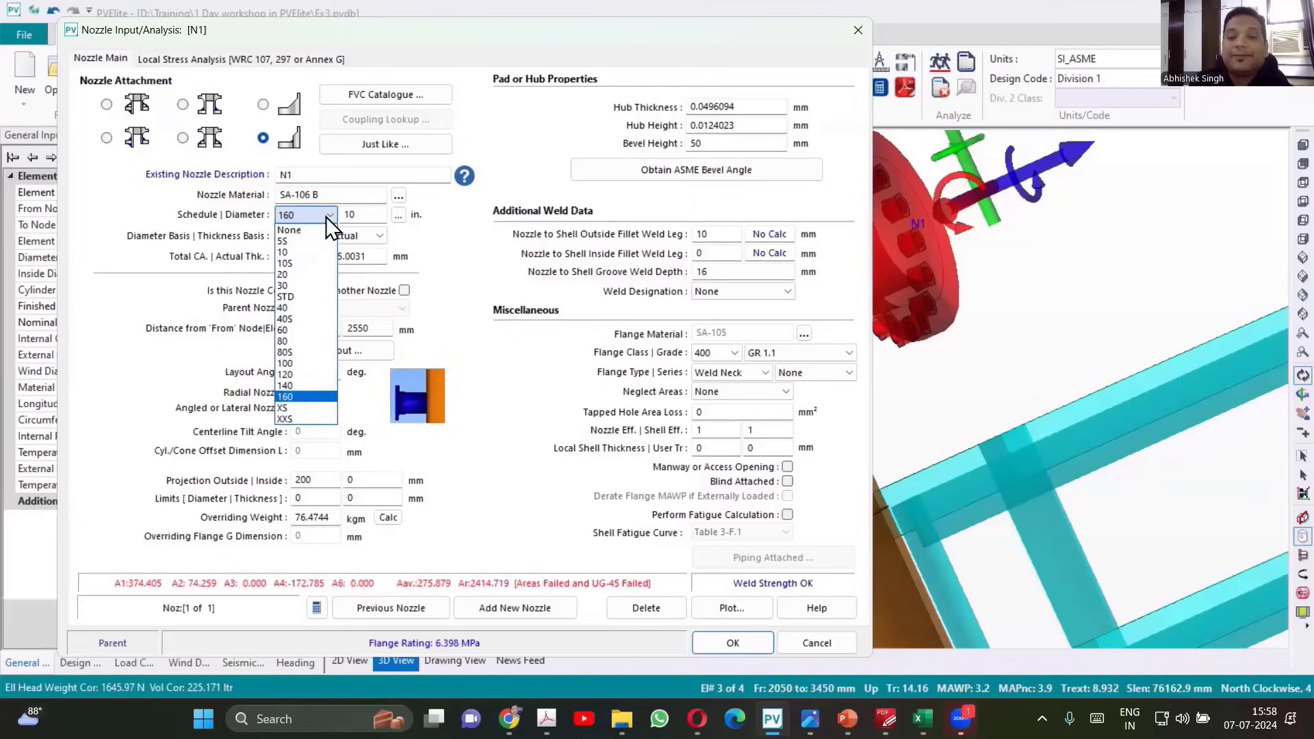
pyautogui.click(315, 230)
pyautogui.click(359, 215)
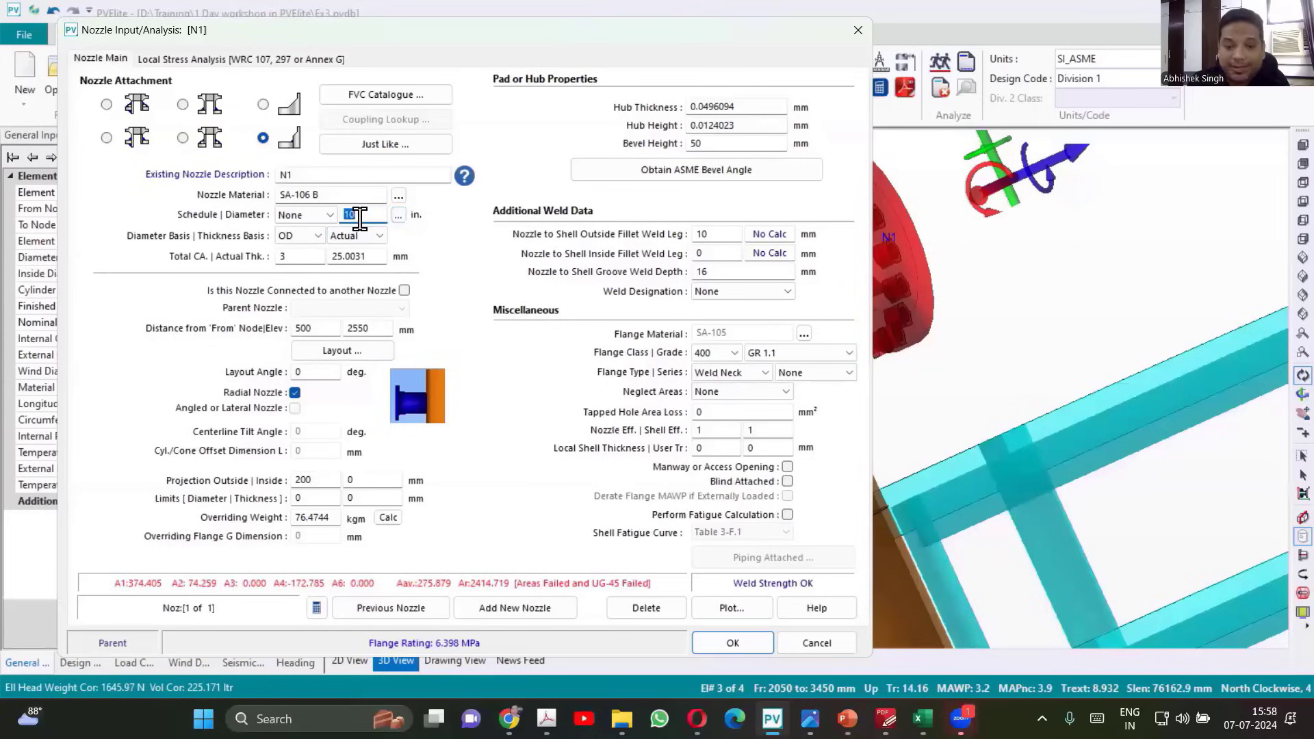
pyautogui.click(375, 254)
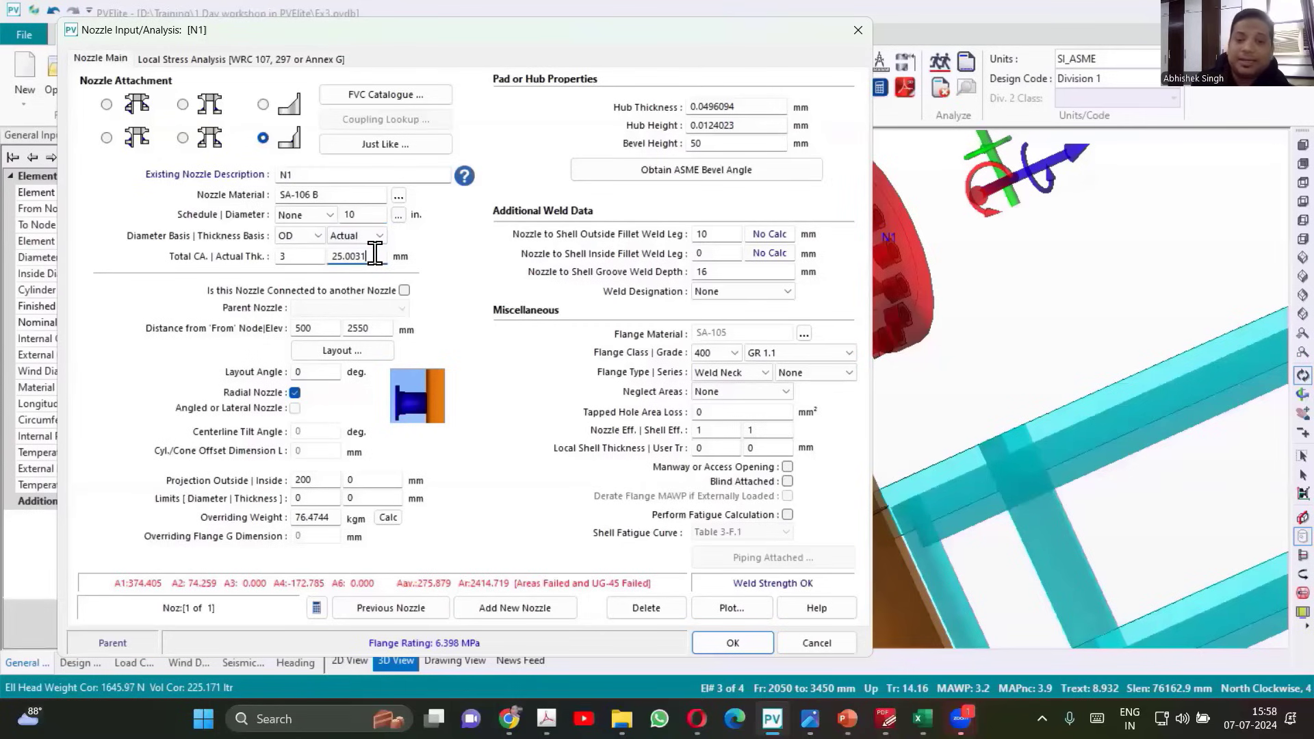
pyautogui.doubleClick(376, 255)
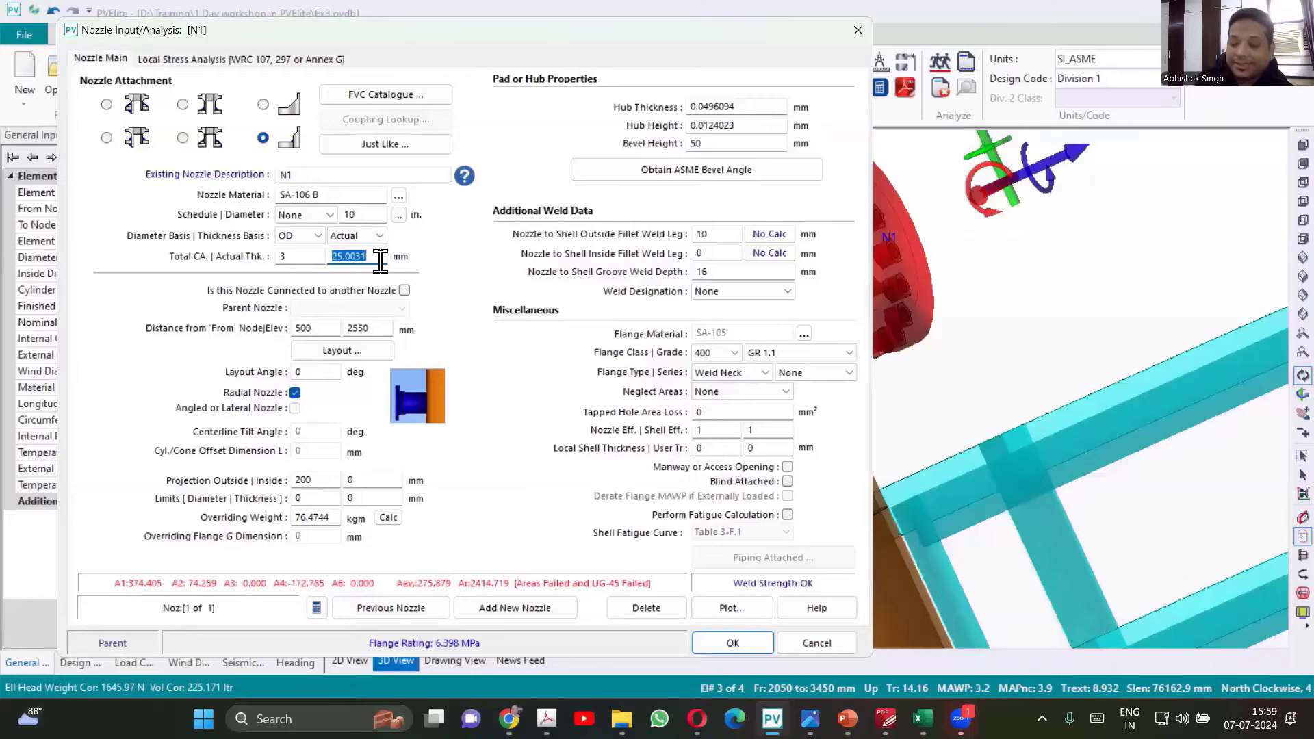
# Step: Set N1's actual thickness to 25 mm, trying 30 mm before reverting to 25
pyautogui.write('25')
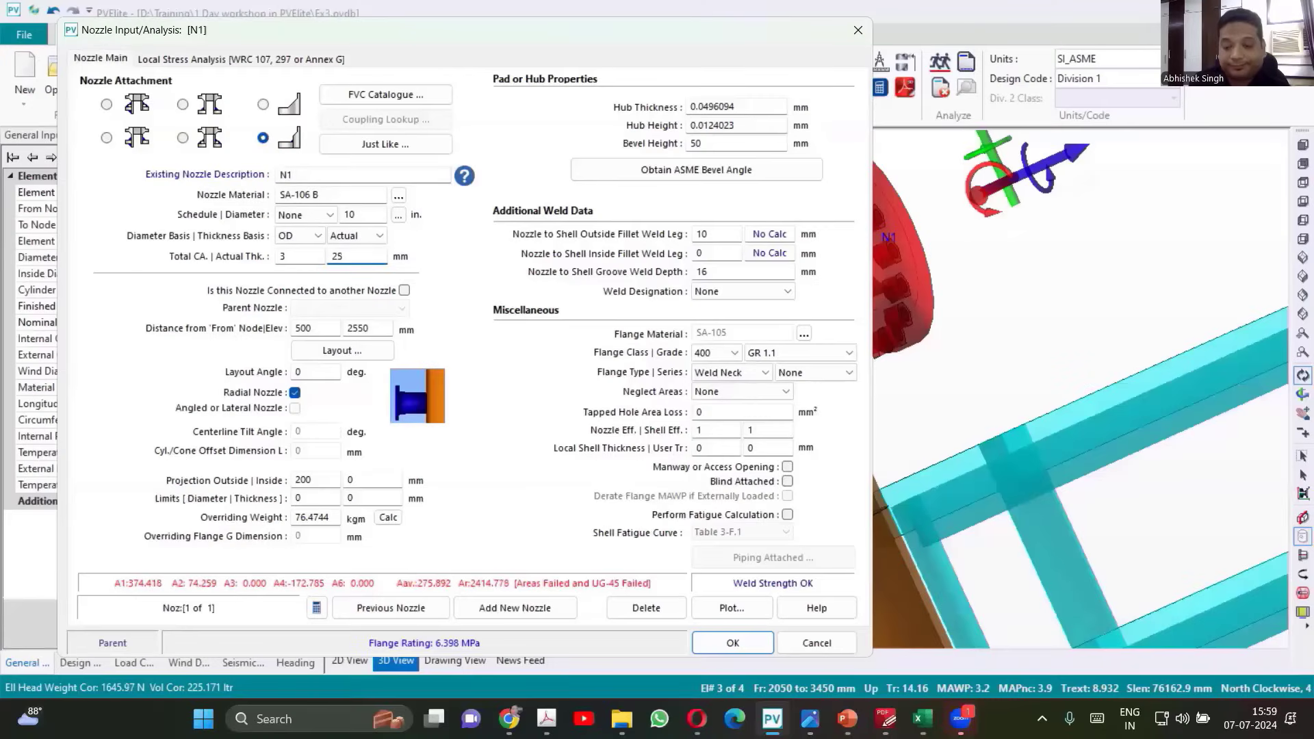
pyautogui.press('Tab')
pyautogui.press('Tab')
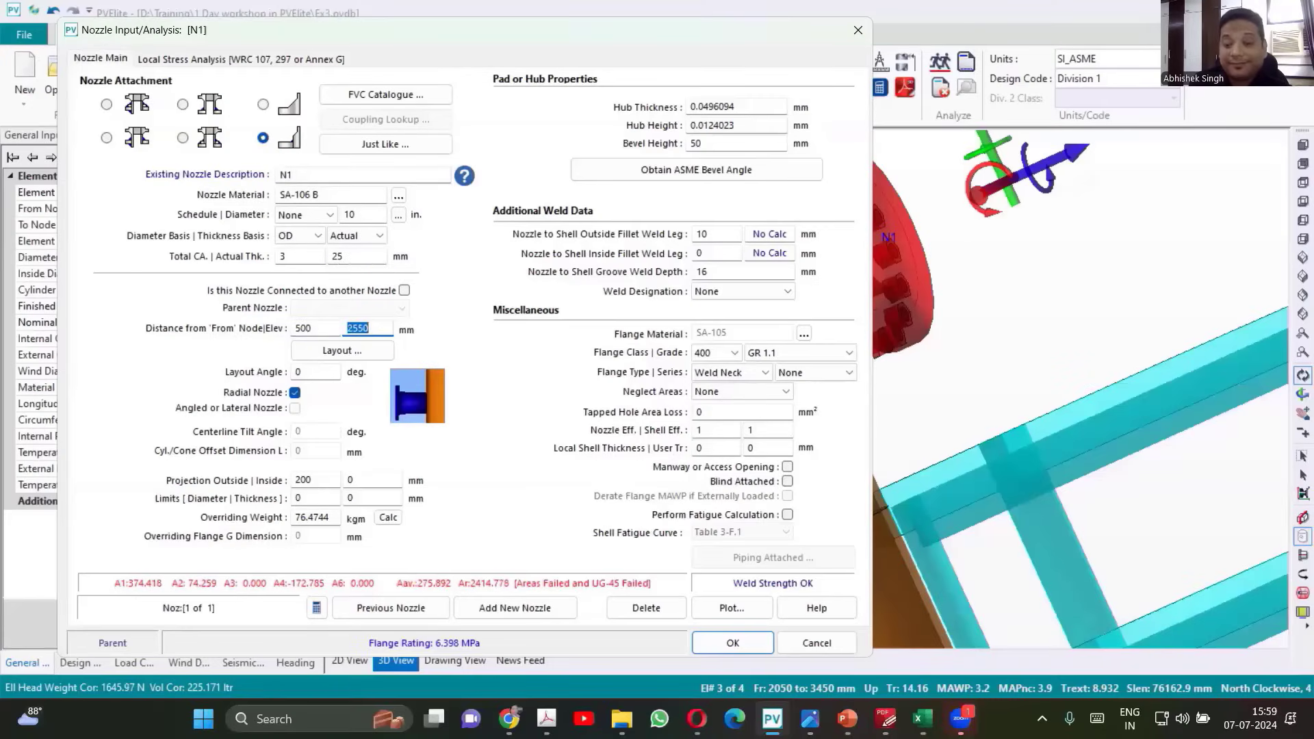
pyautogui.press('Tab')
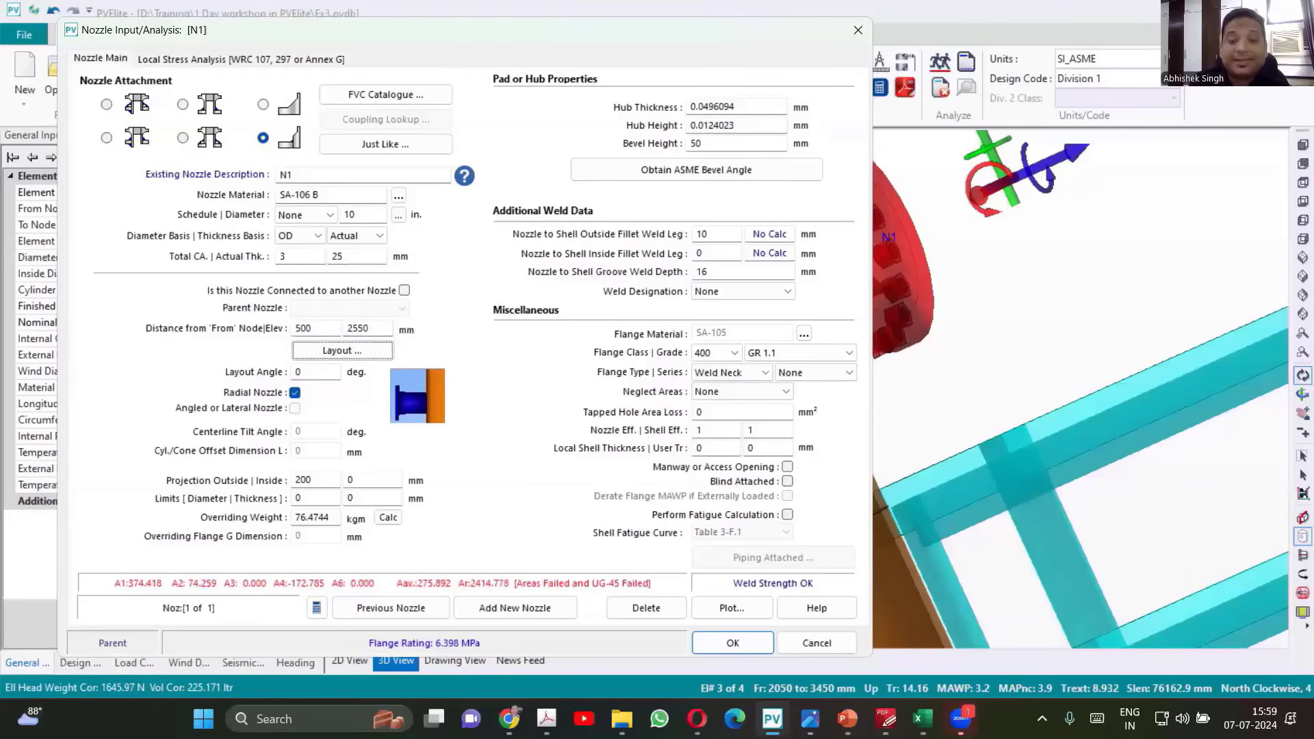
pyautogui.click(366, 256)
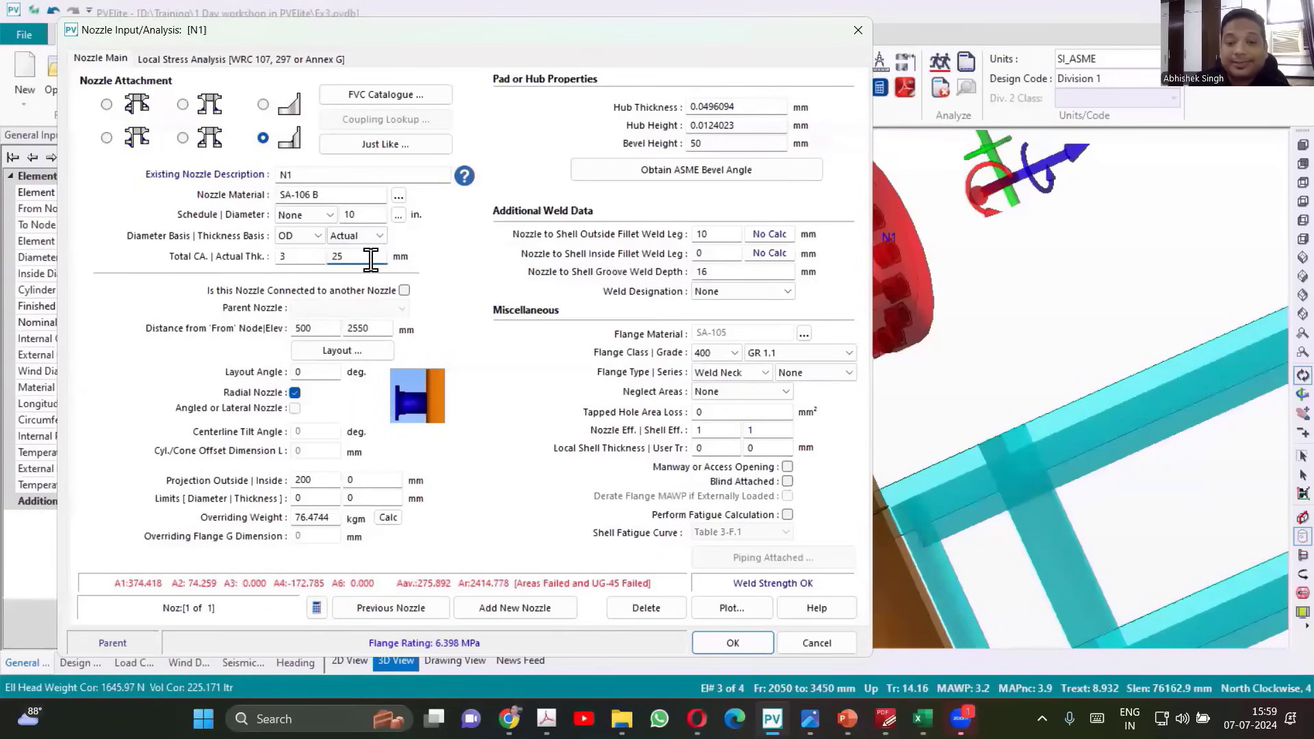
pyautogui.doubleClick(370, 259)
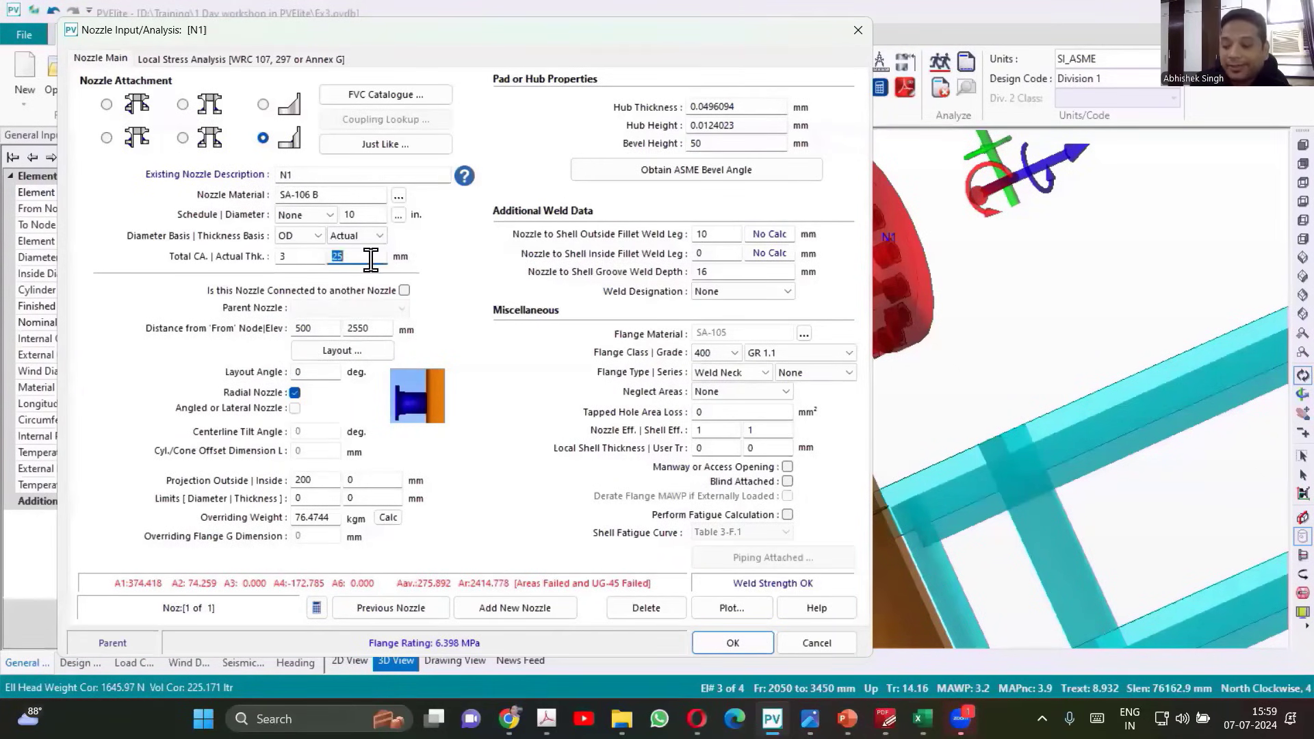
pyautogui.write('30')
pyautogui.press('Tab')
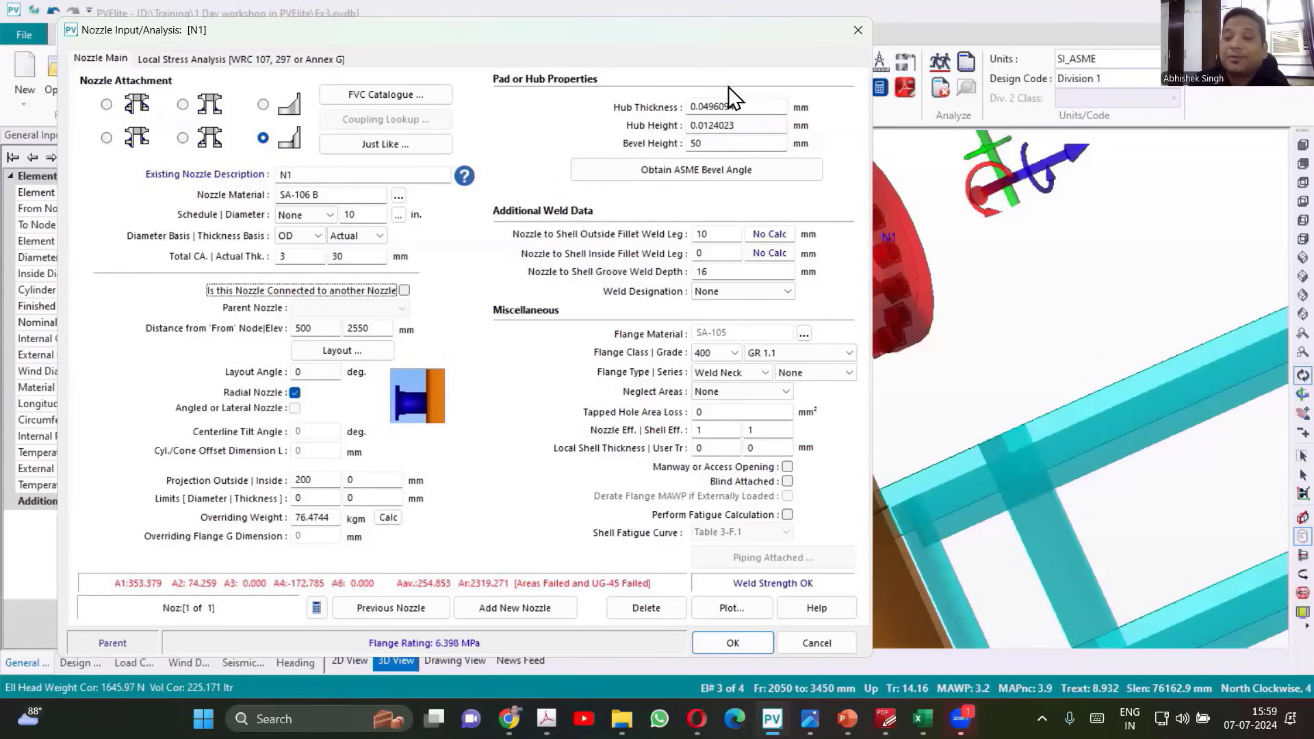
pyautogui.doubleClick(349, 258)
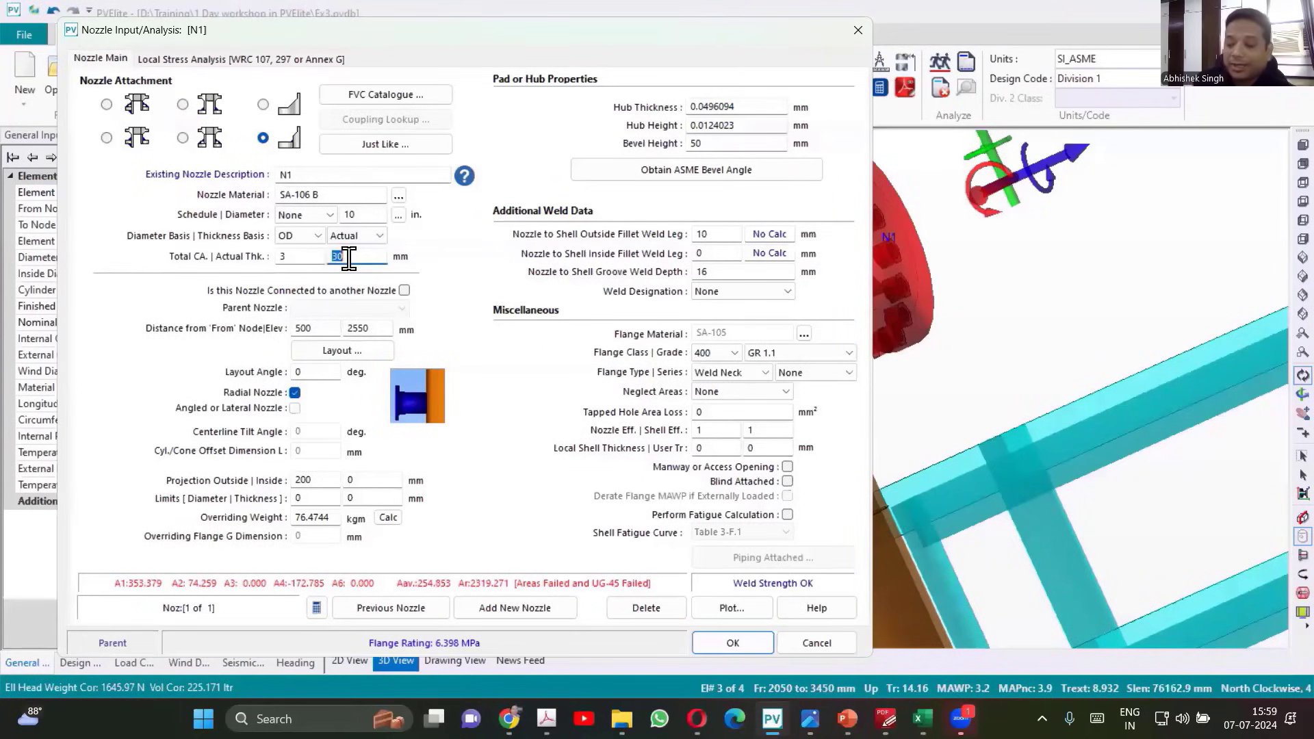
pyautogui.write('25')
pyautogui.press('Tab')
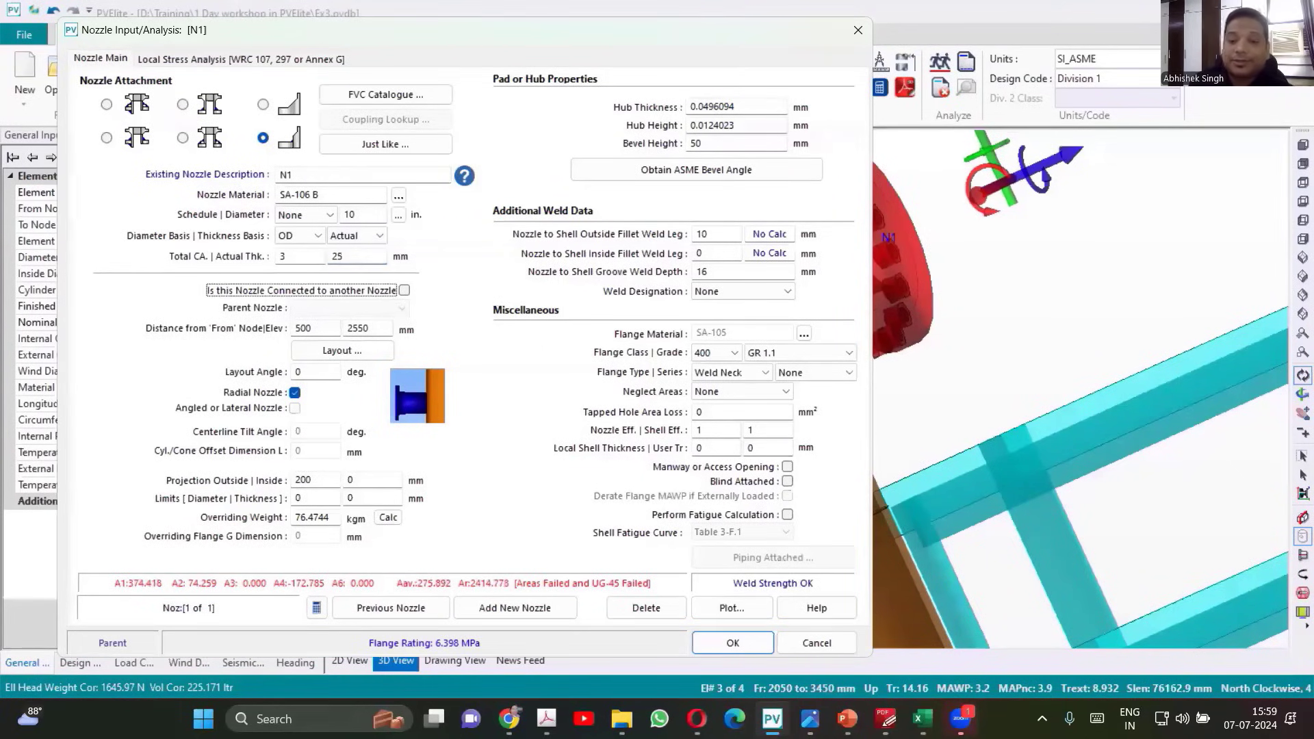
pyautogui.click(741, 108)
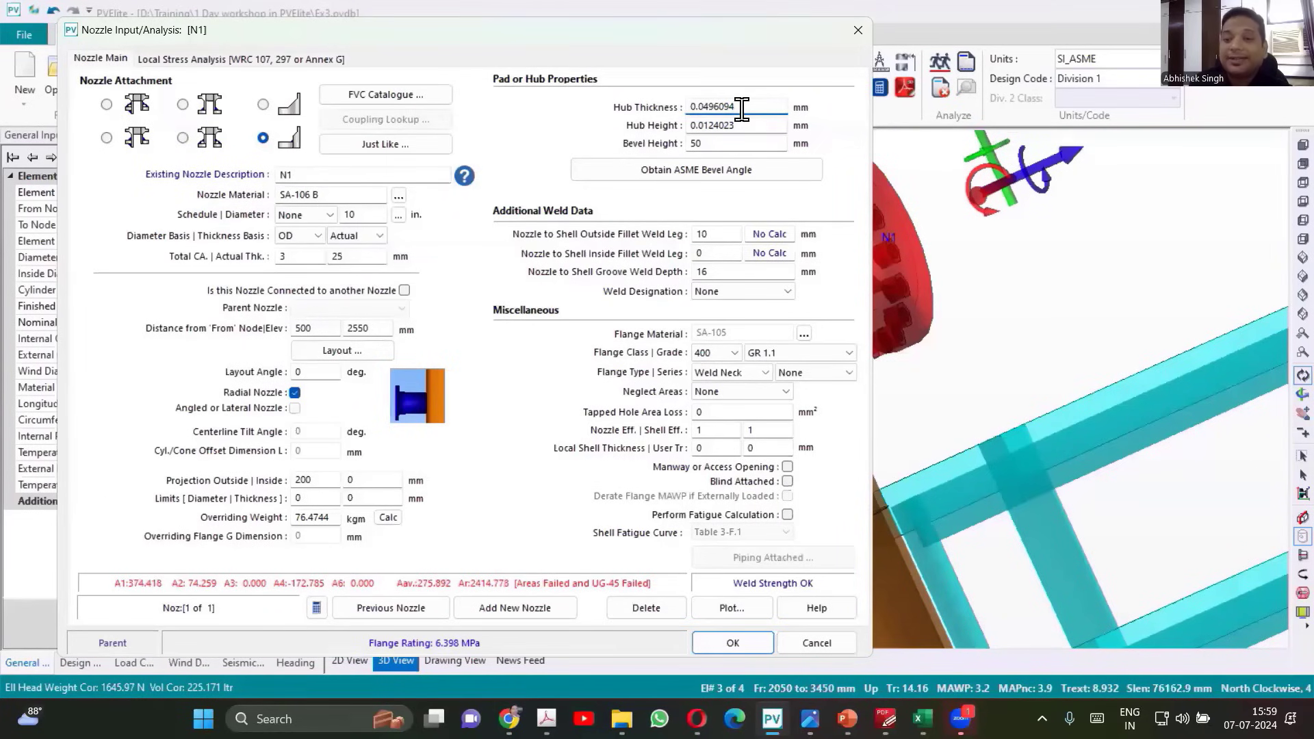
pyautogui.doubleClick(741, 107)
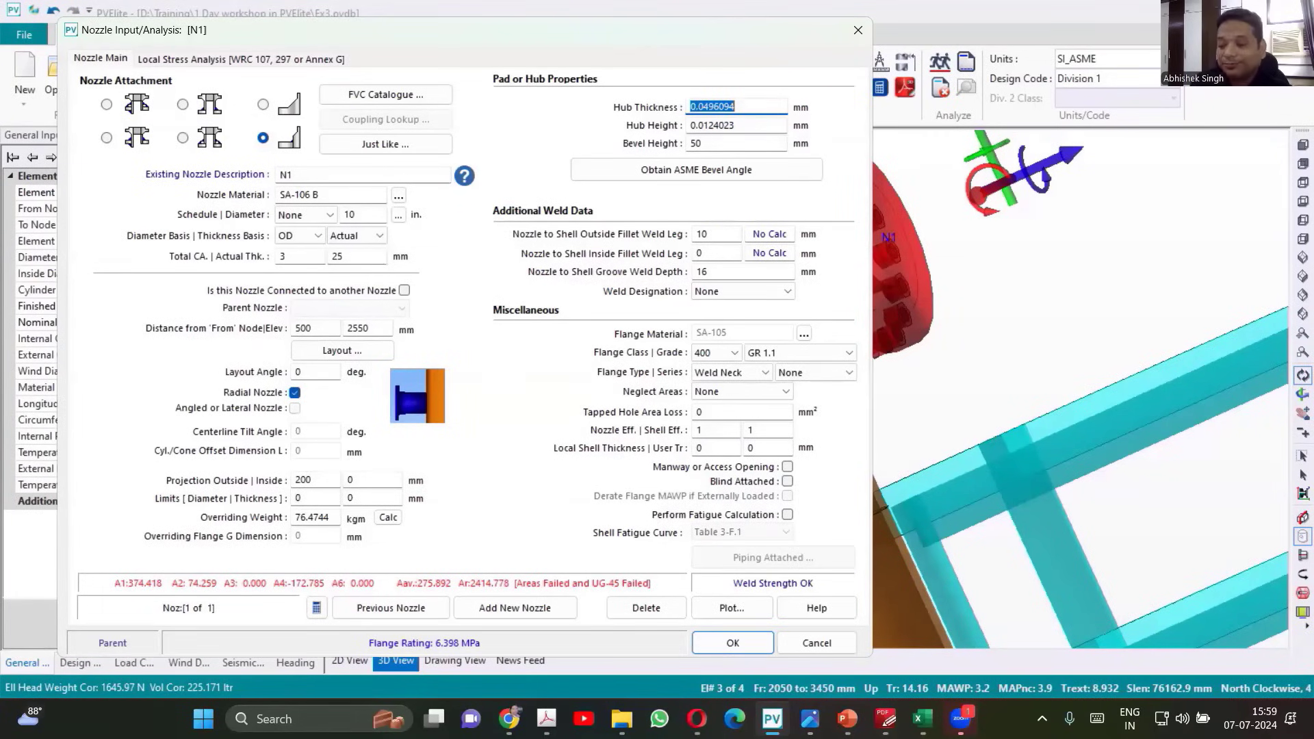
# Step: Enter hub thickness 50 mm, hub height 100 mm and bevel height 20 mm for N1
pyautogui.write('50')
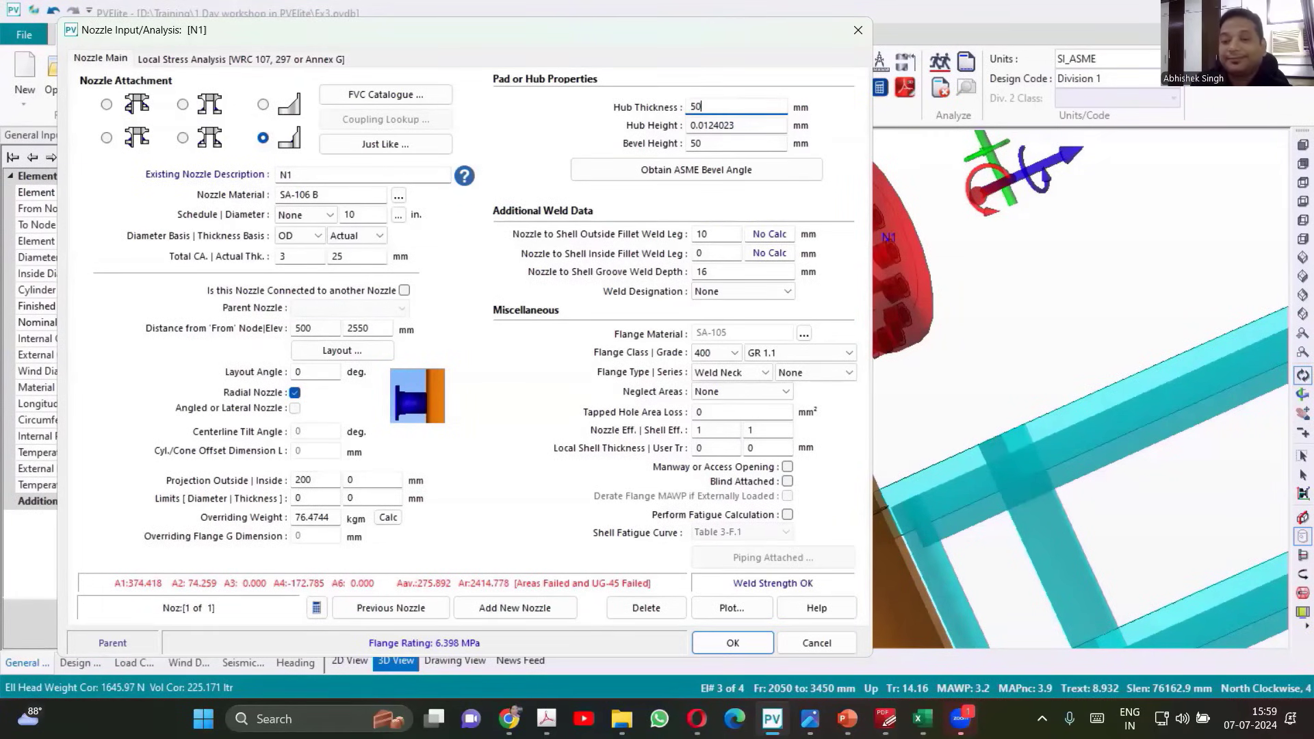
pyautogui.press('Tab')
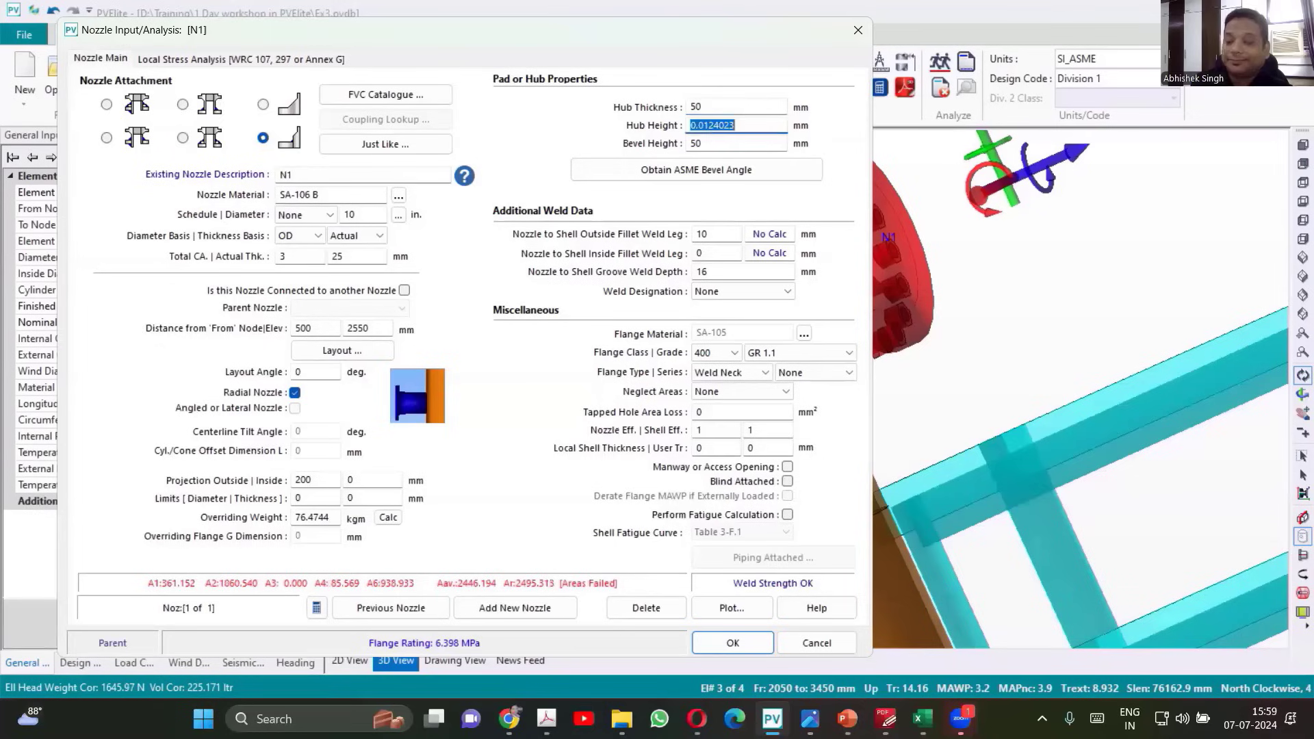
pyautogui.write('100')
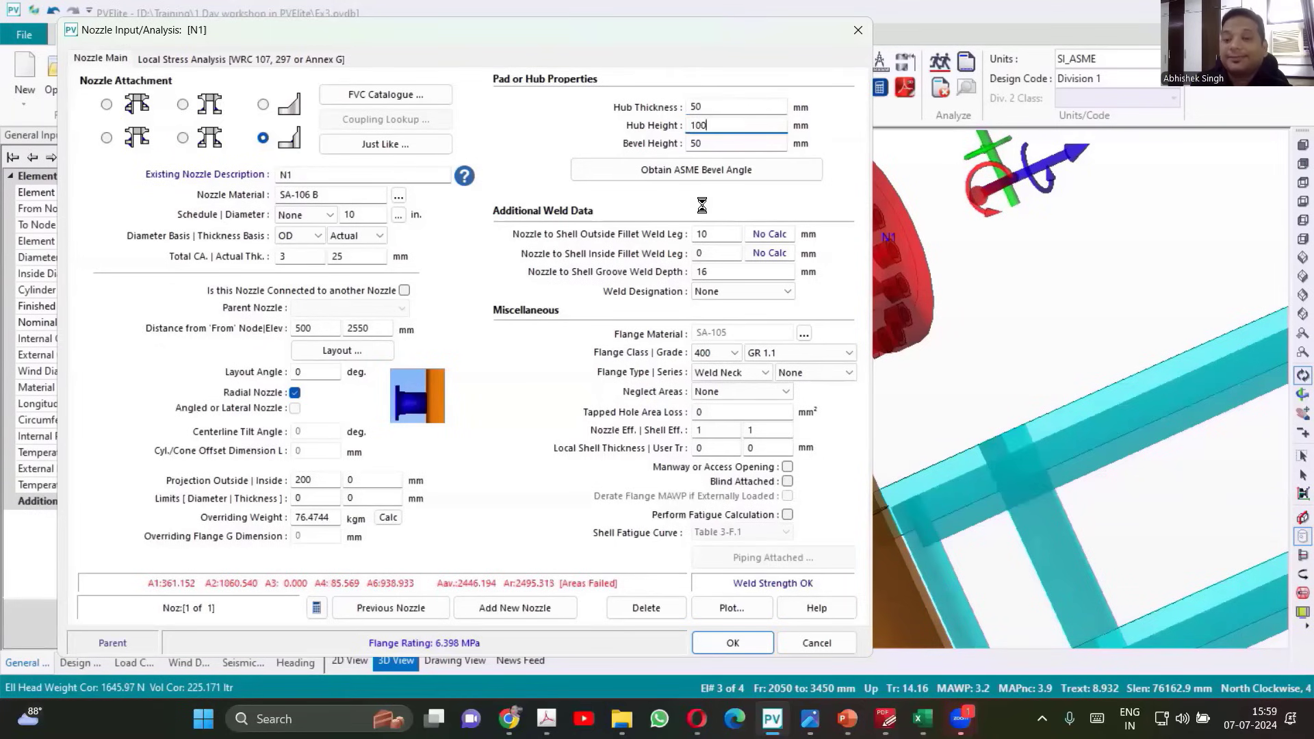
pyautogui.press('Tab')
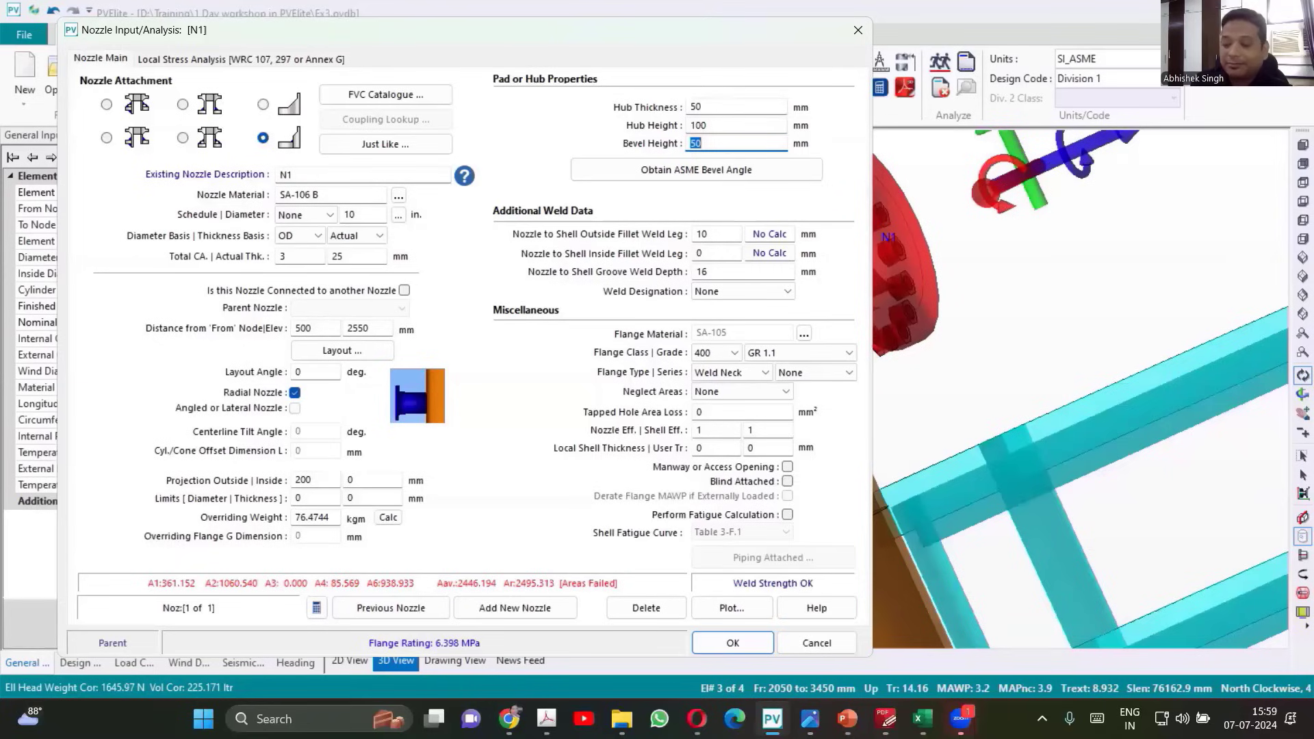
pyautogui.write('20')
pyautogui.press('Tab')
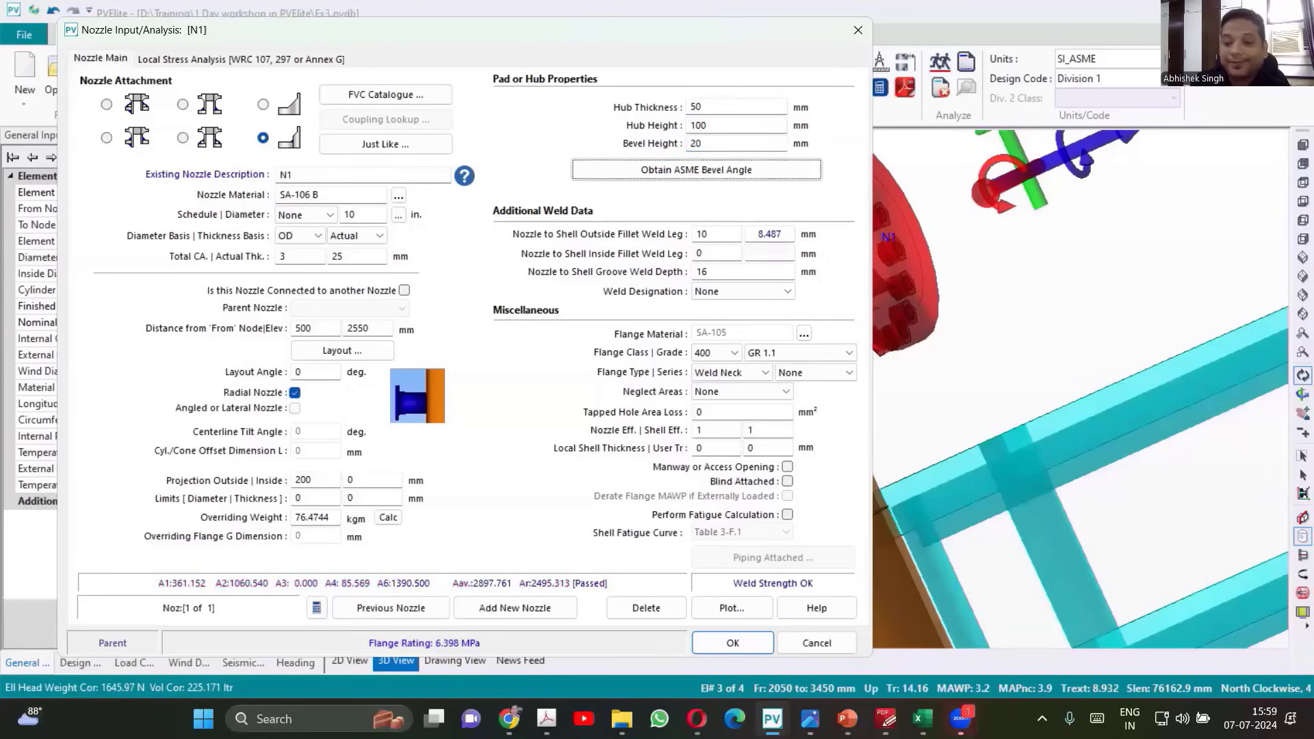
pyautogui.press('Tab')
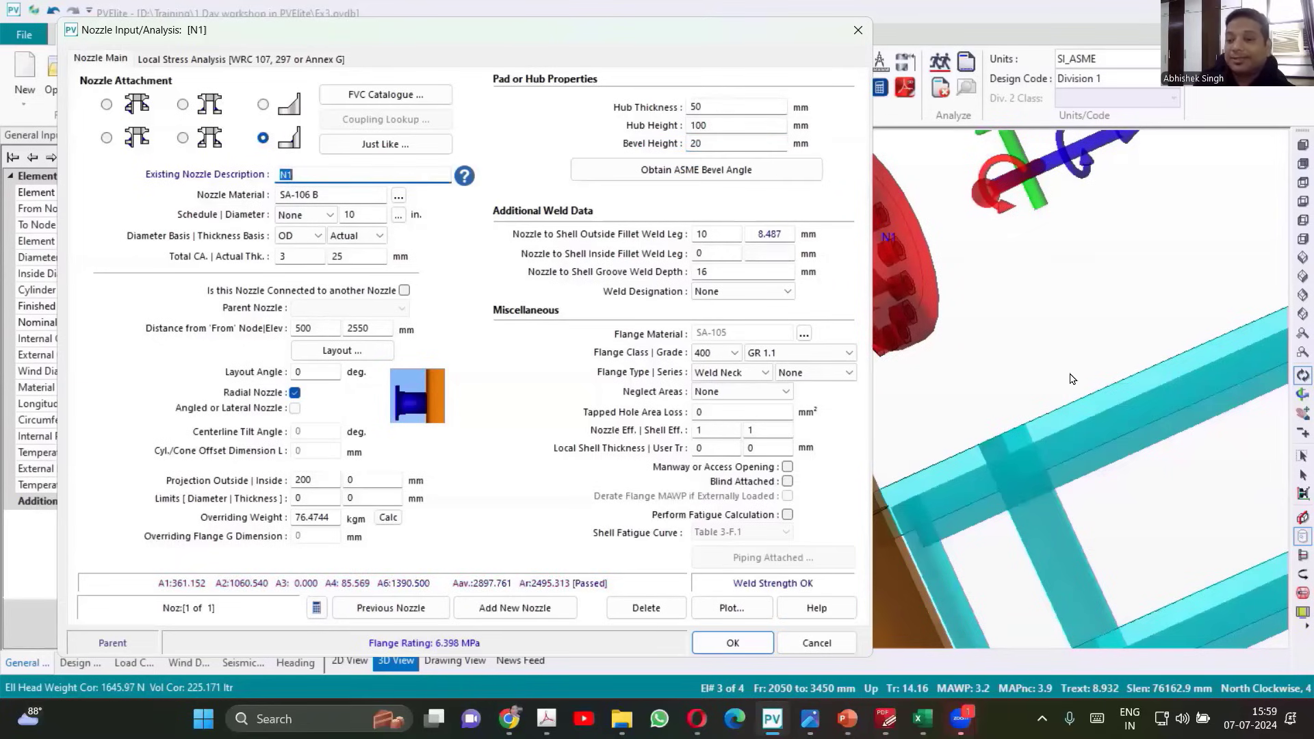
pyautogui.scroll(-3, 1072, 378)
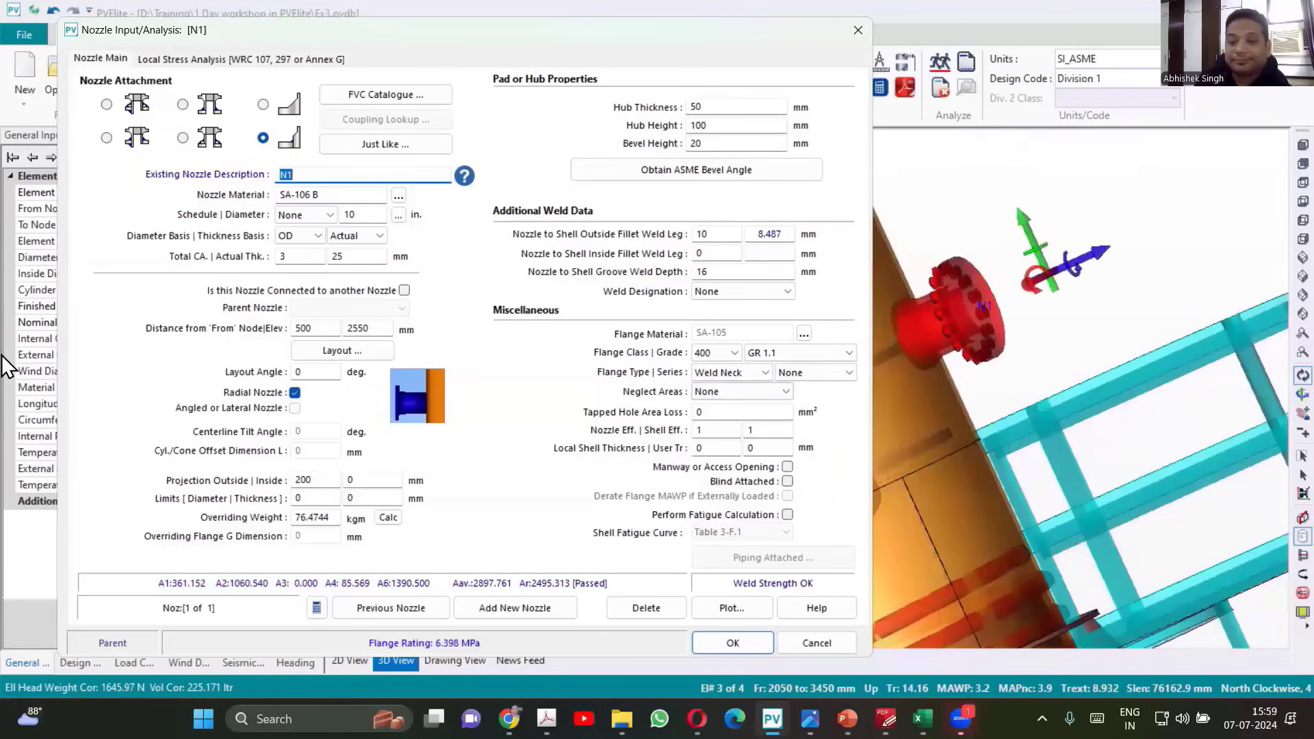
pyautogui.press('Tab')
pyautogui.press('Tab')
pyautogui.press('Tab')
pyautogui.press('Tab')
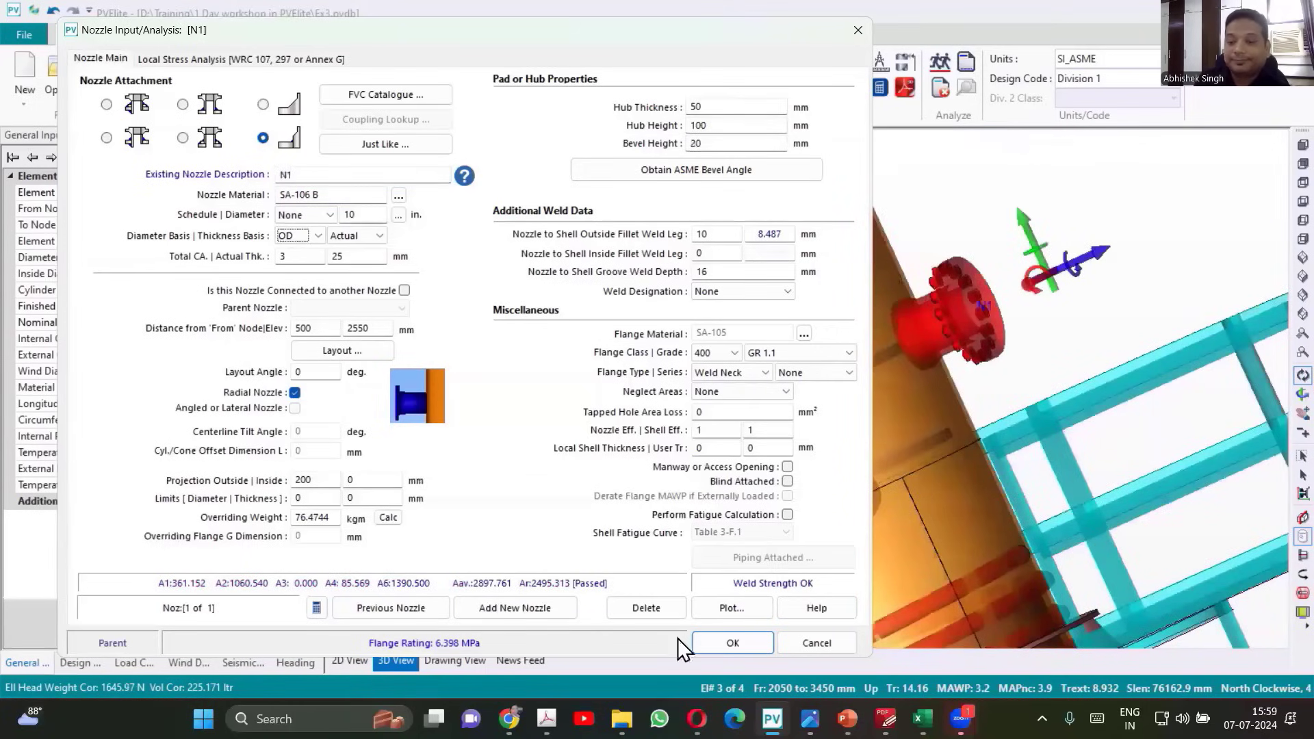
# Step: Apply N1's hub settings, orbit to inspect the red hubbed nozzle, and reopen N1's input
pyautogui.click(726, 643)
pyautogui.scroll(3, 836, 430)
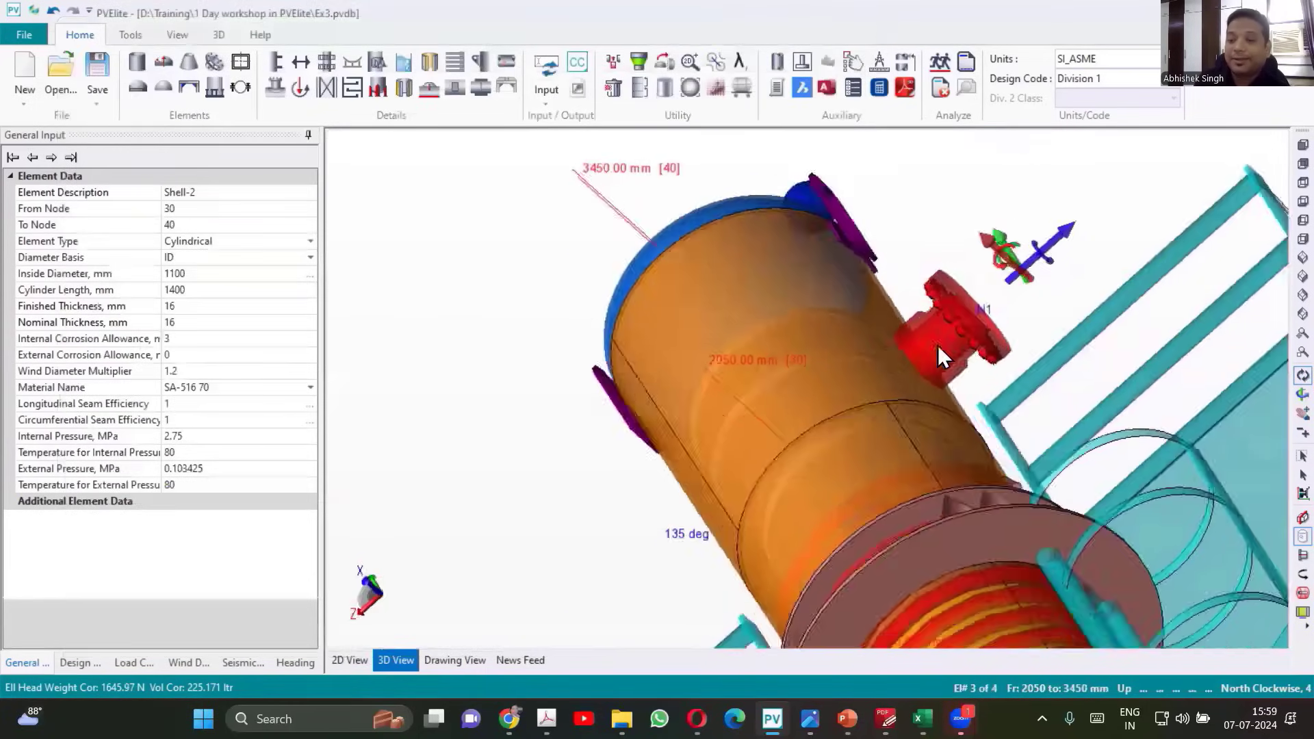
pyautogui.moveTo(938, 345); pyautogui.dragTo(614, 287)
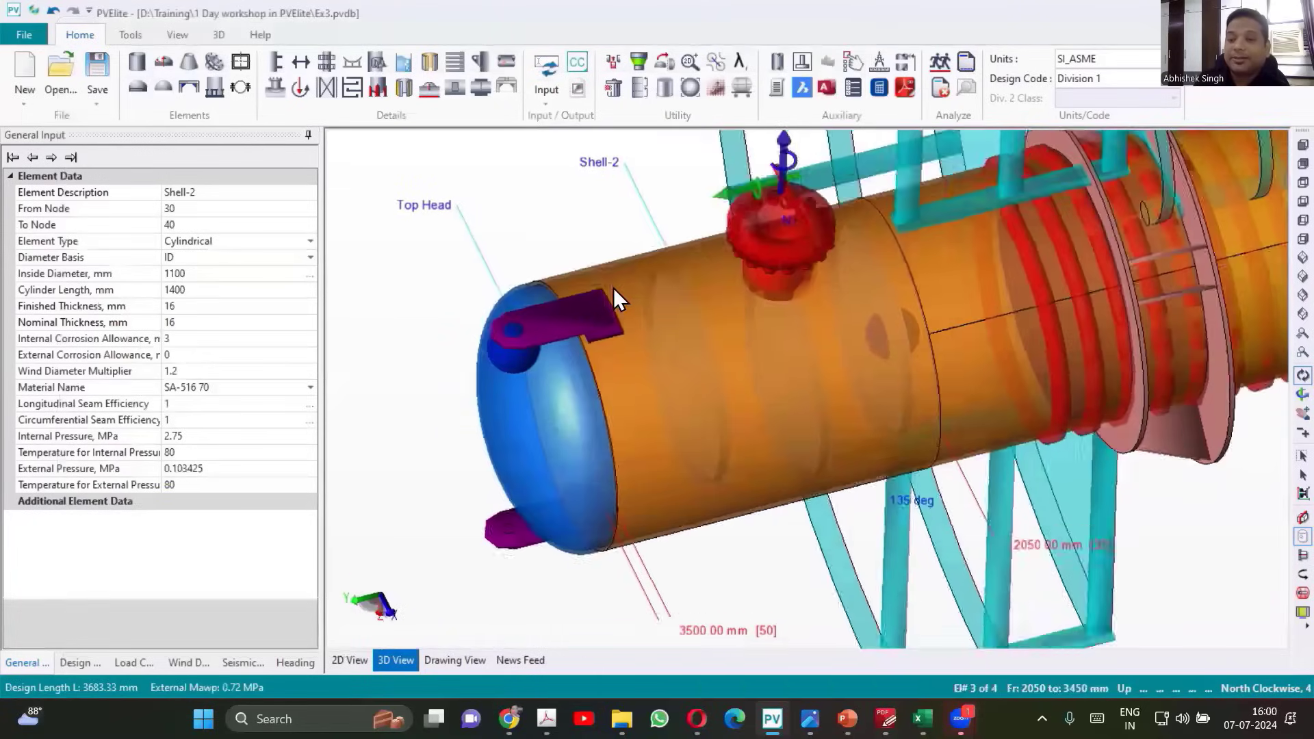
pyautogui.scroll(5, 1001, 471)
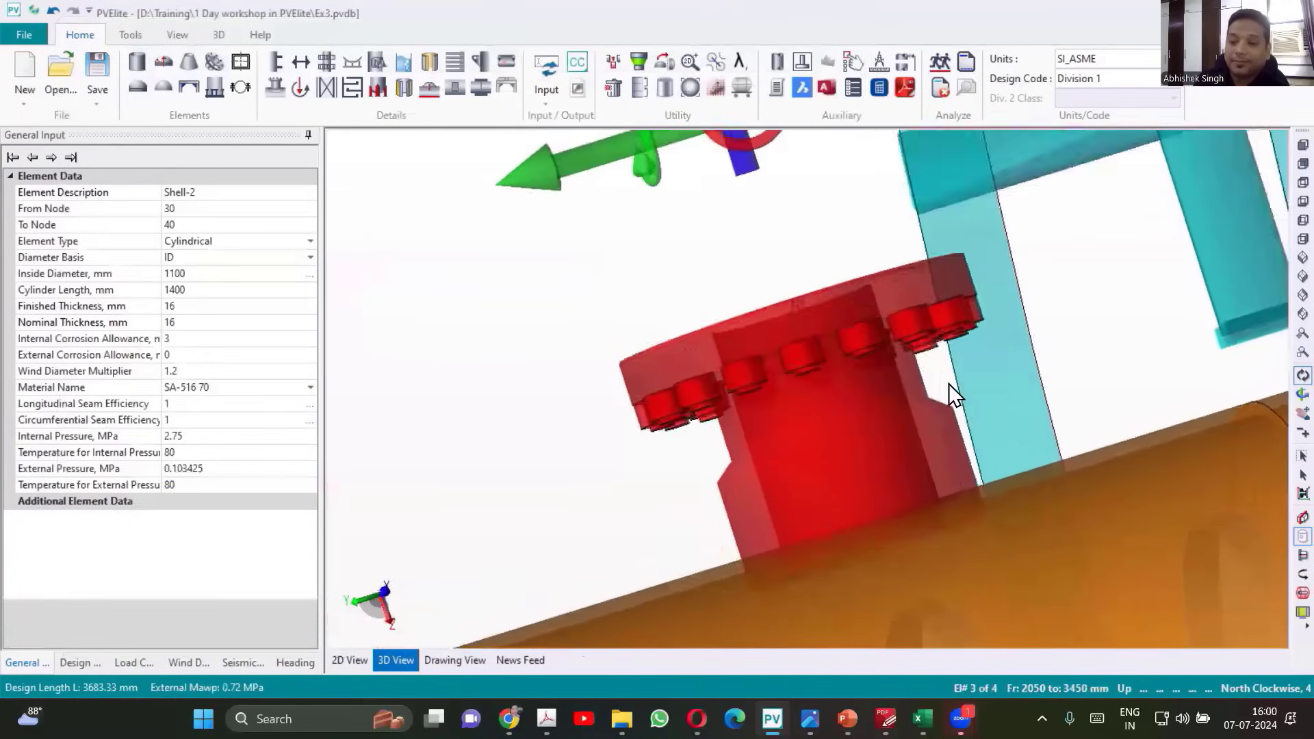
pyautogui.moveTo(950, 383); pyautogui.dragTo(918, 446)
pyautogui.doubleClick(919, 445)
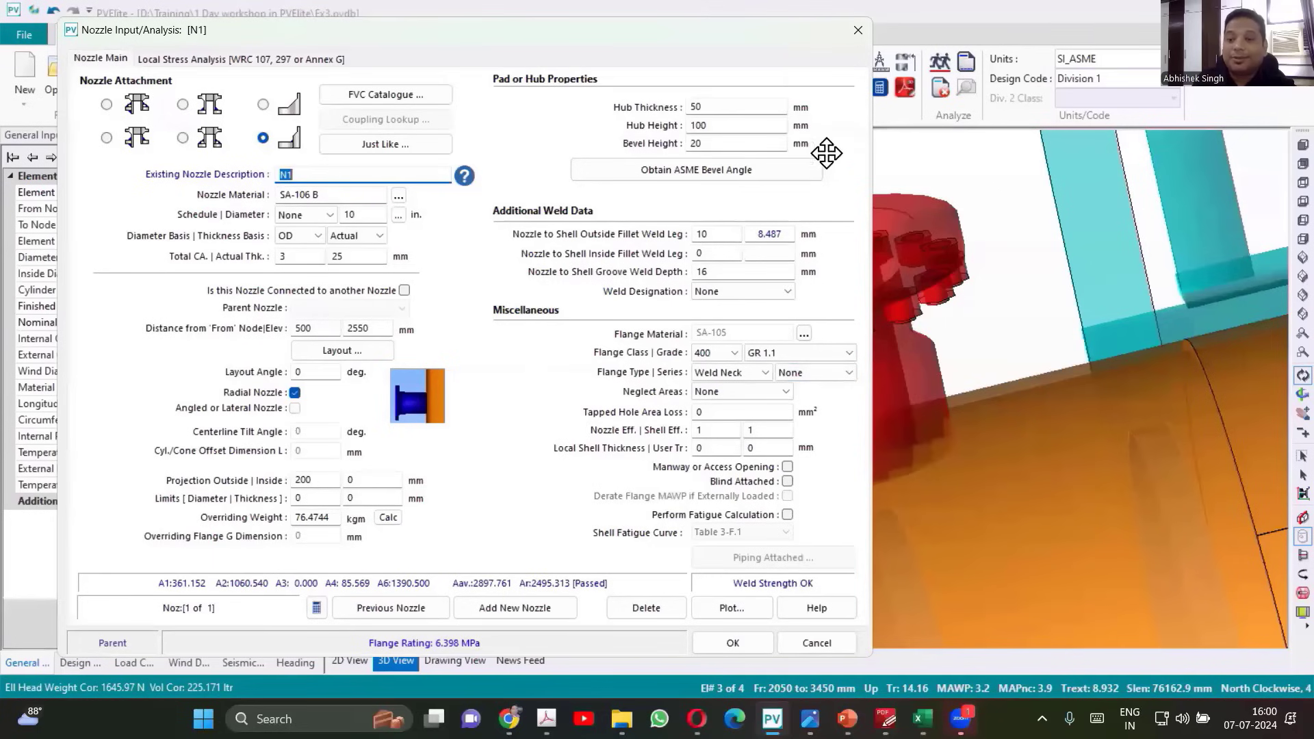
# Step: Raise N1's outside projection from 200 to 400 mm and hub height from 100 to 200 mm
pyautogui.click(705, 126)
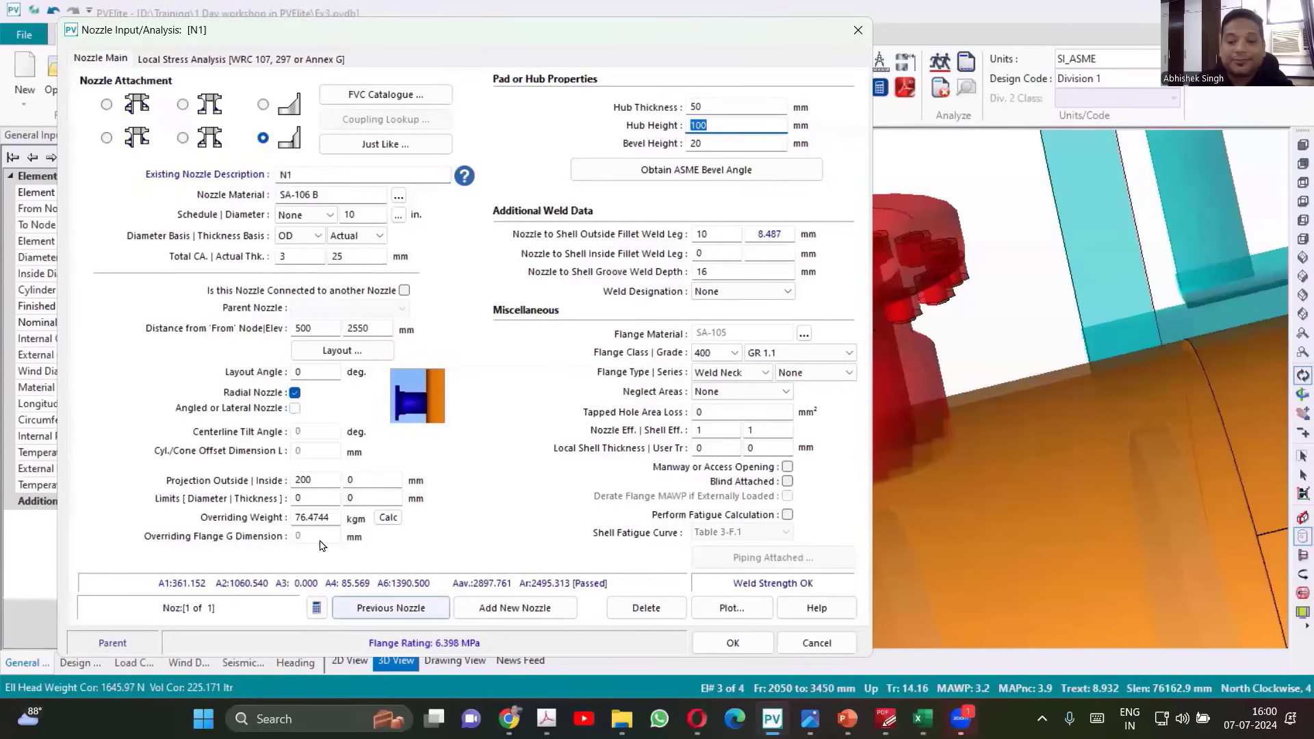
pyautogui.click(317, 479)
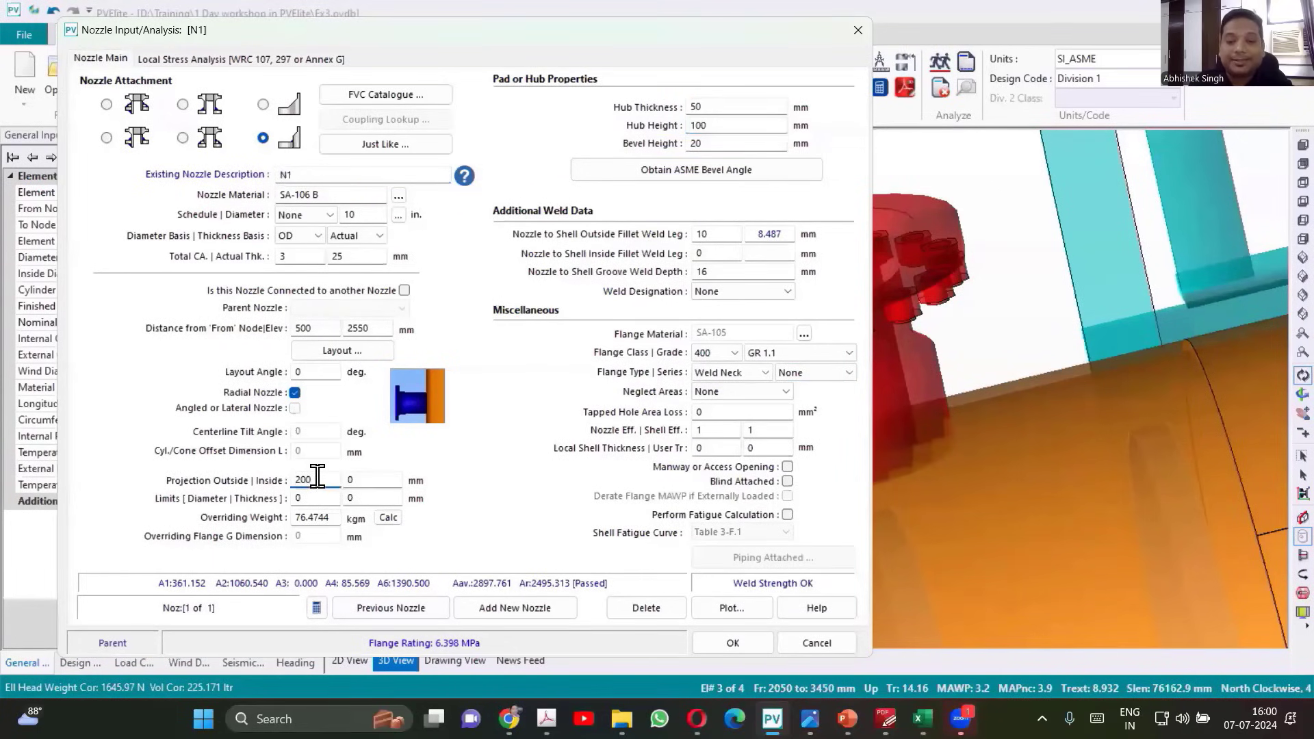
pyautogui.doubleClick(316, 477)
pyautogui.write('400')
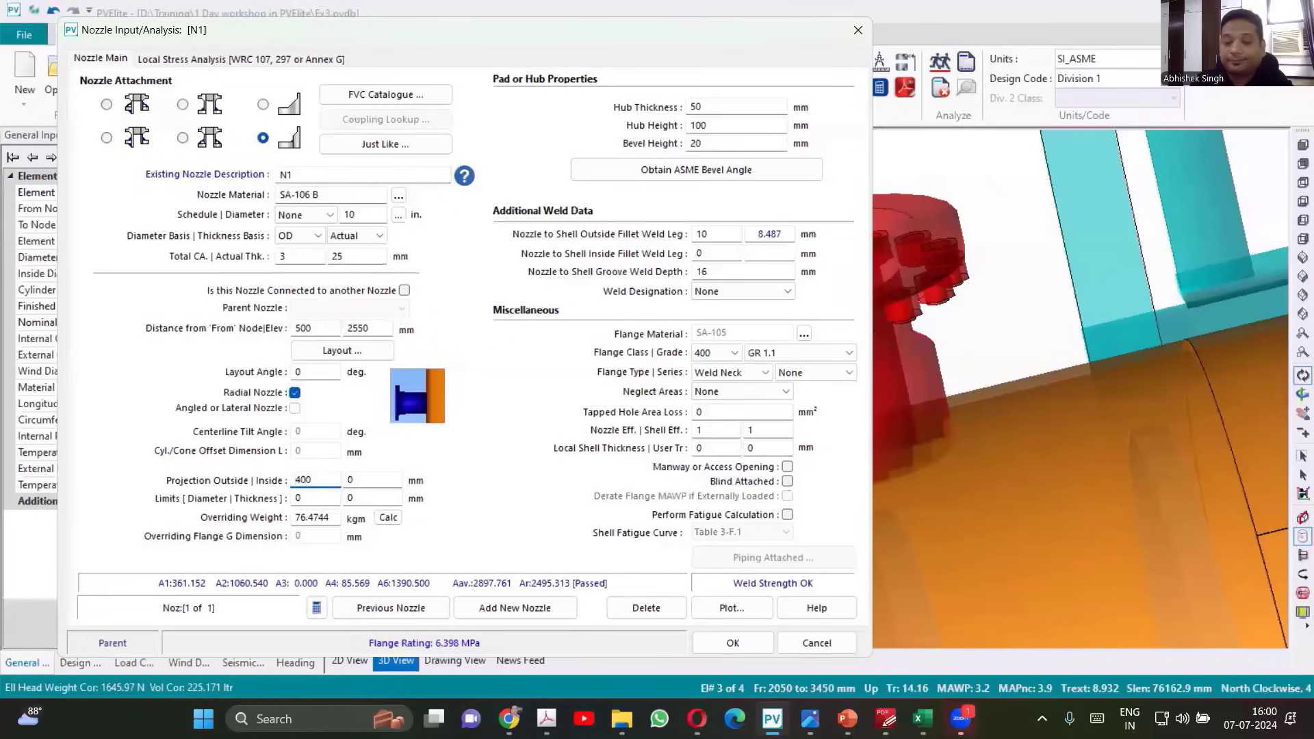
pyautogui.press('Tab')
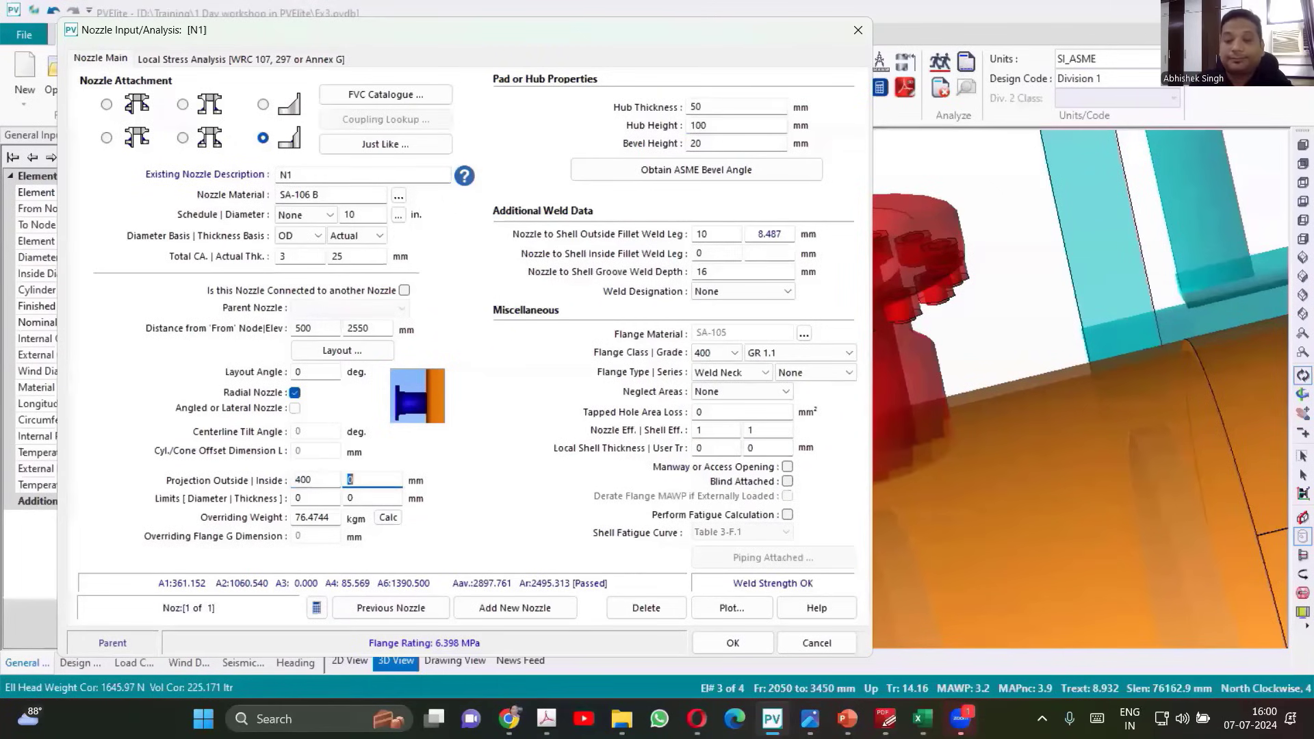
pyautogui.doubleClick(712, 128)
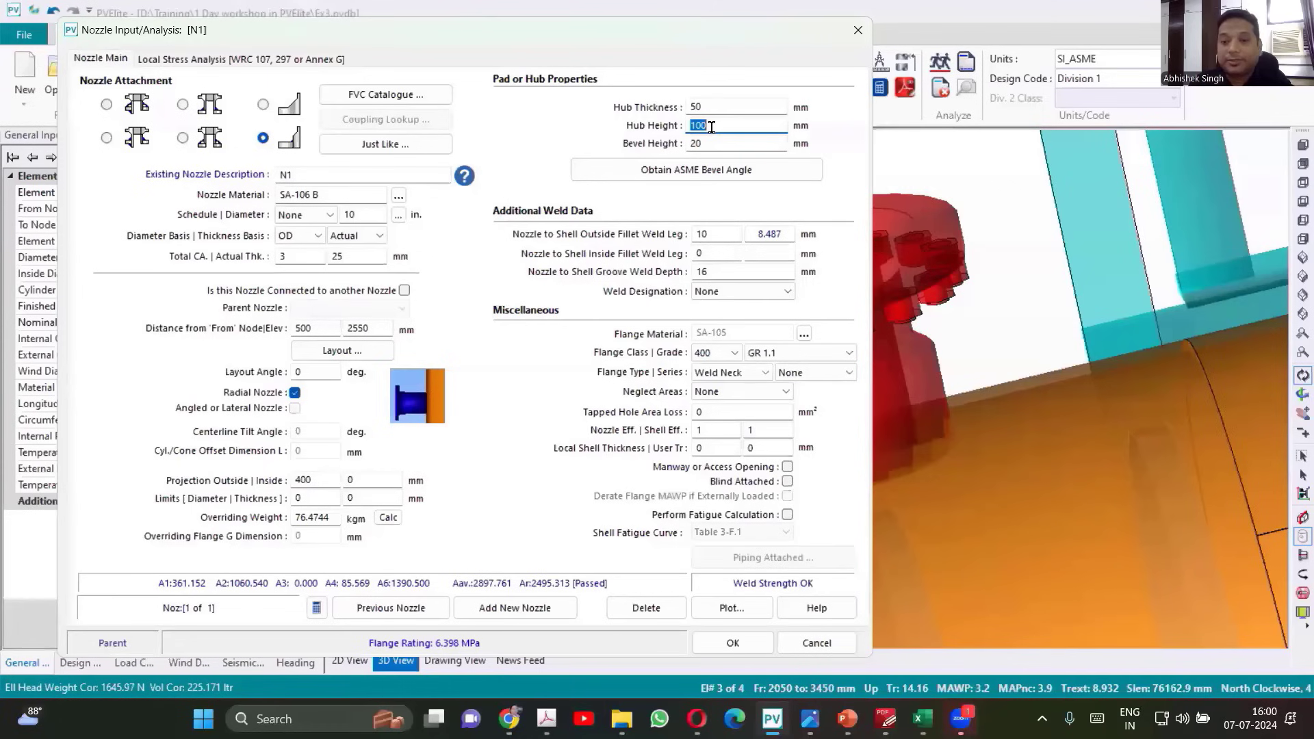
pyautogui.write('20')
pyautogui.press('Tab')
pyautogui.press('Tab')
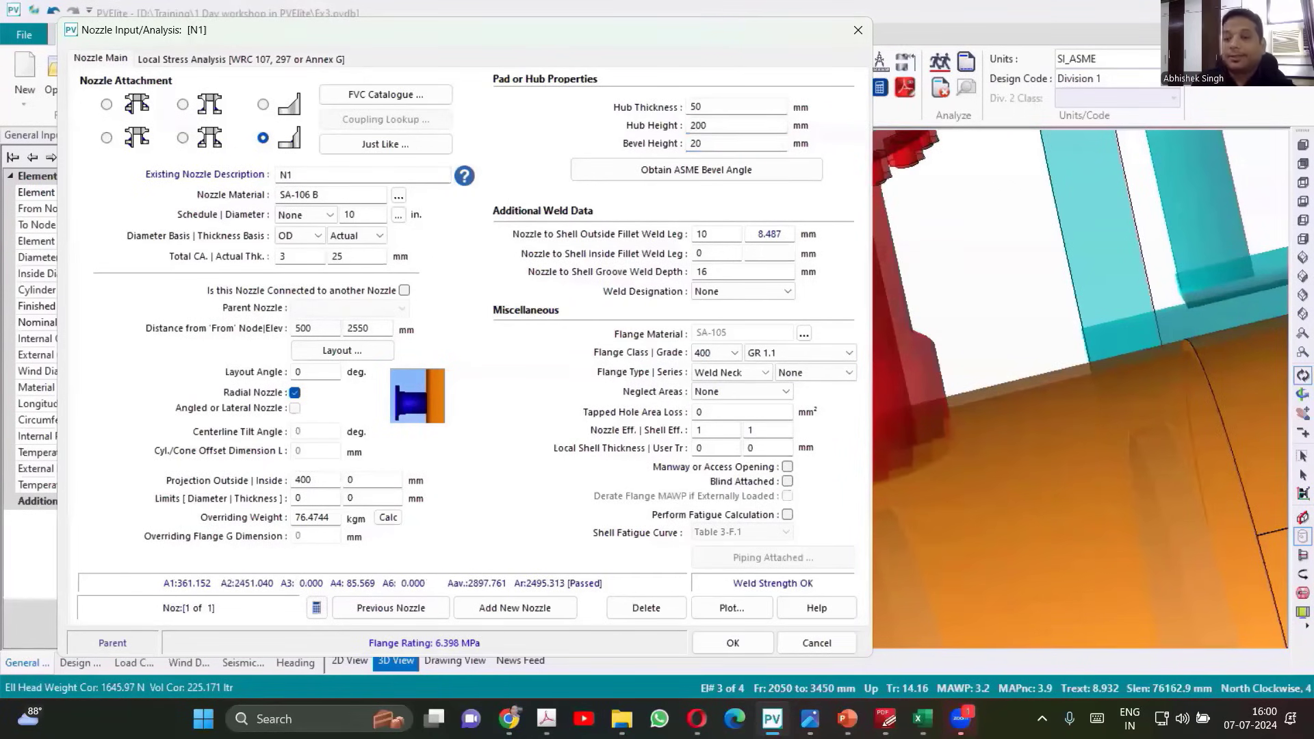
pyautogui.scroll(-3, 1110, 350)
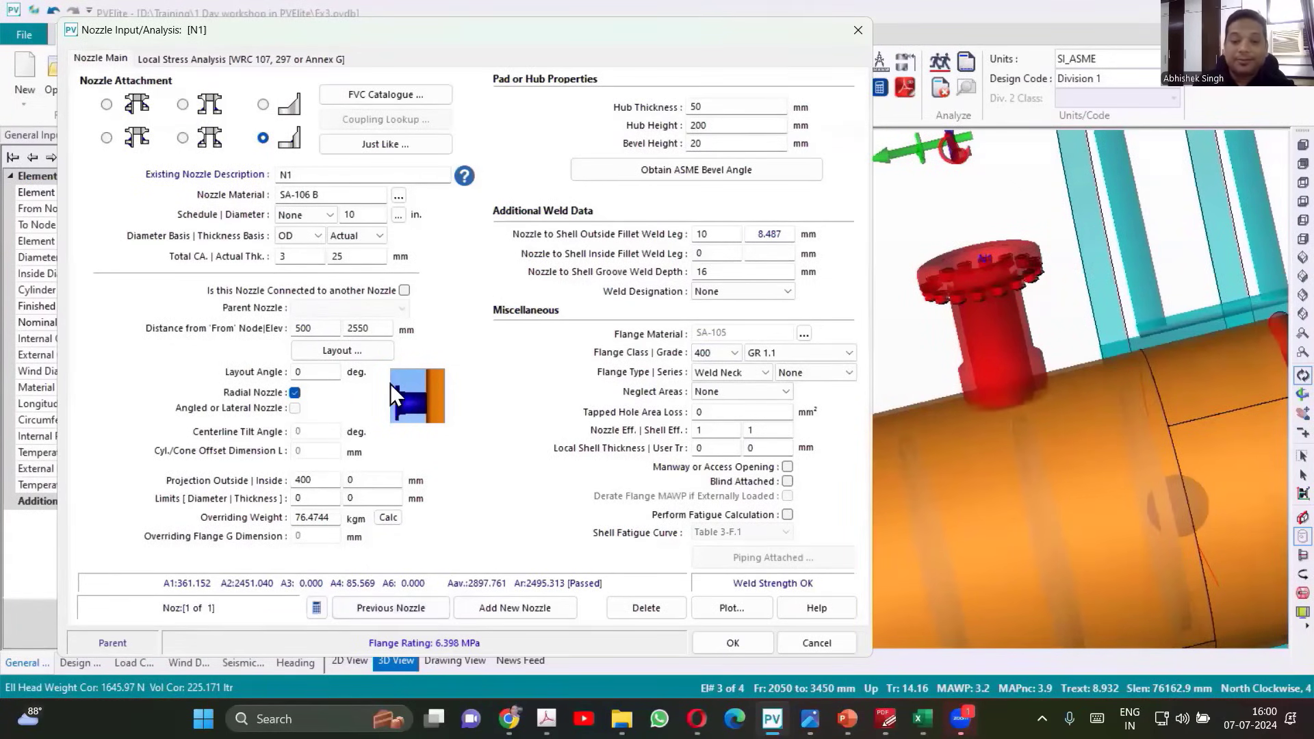
# Step: Add nozzle N2 with Minimum thickness basis, schedule 160 and a 2-inch diameter
pyautogui.click(496, 611)
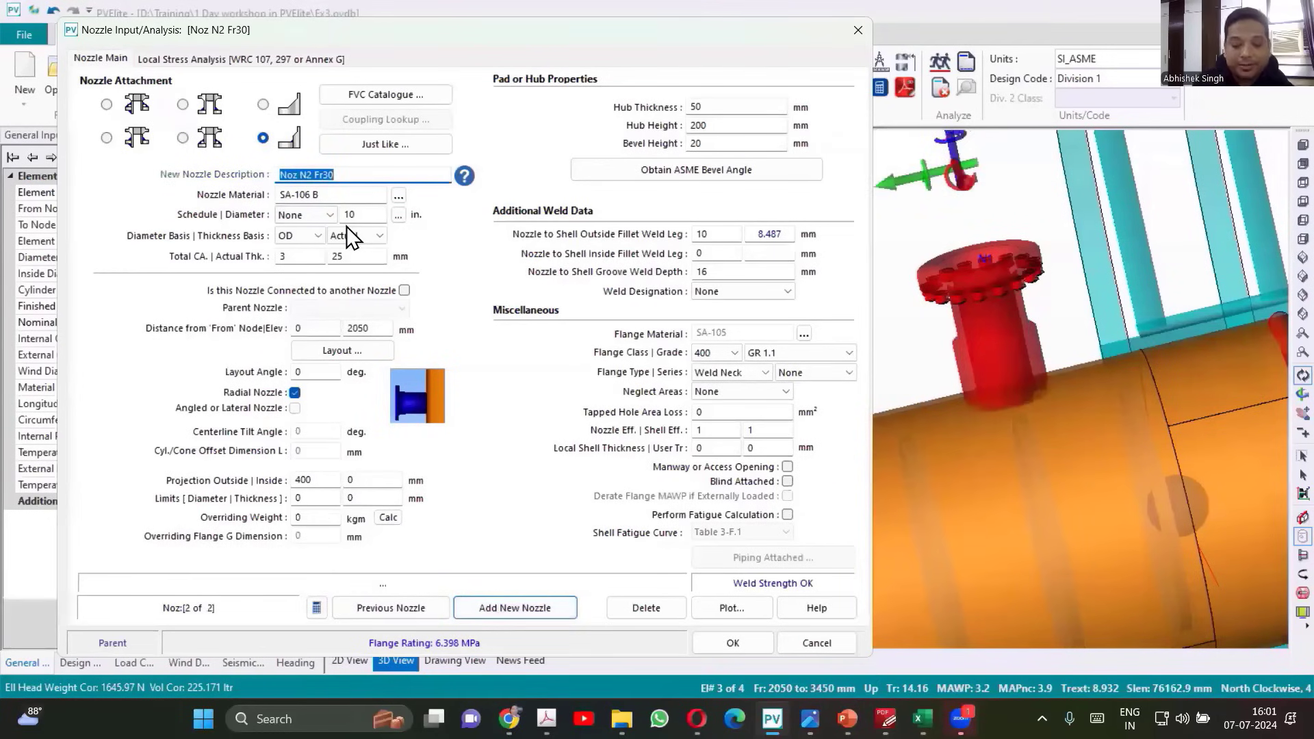
pyautogui.write('N2')
pyautogui.press('Tab')
pyautogui.press('Tab')
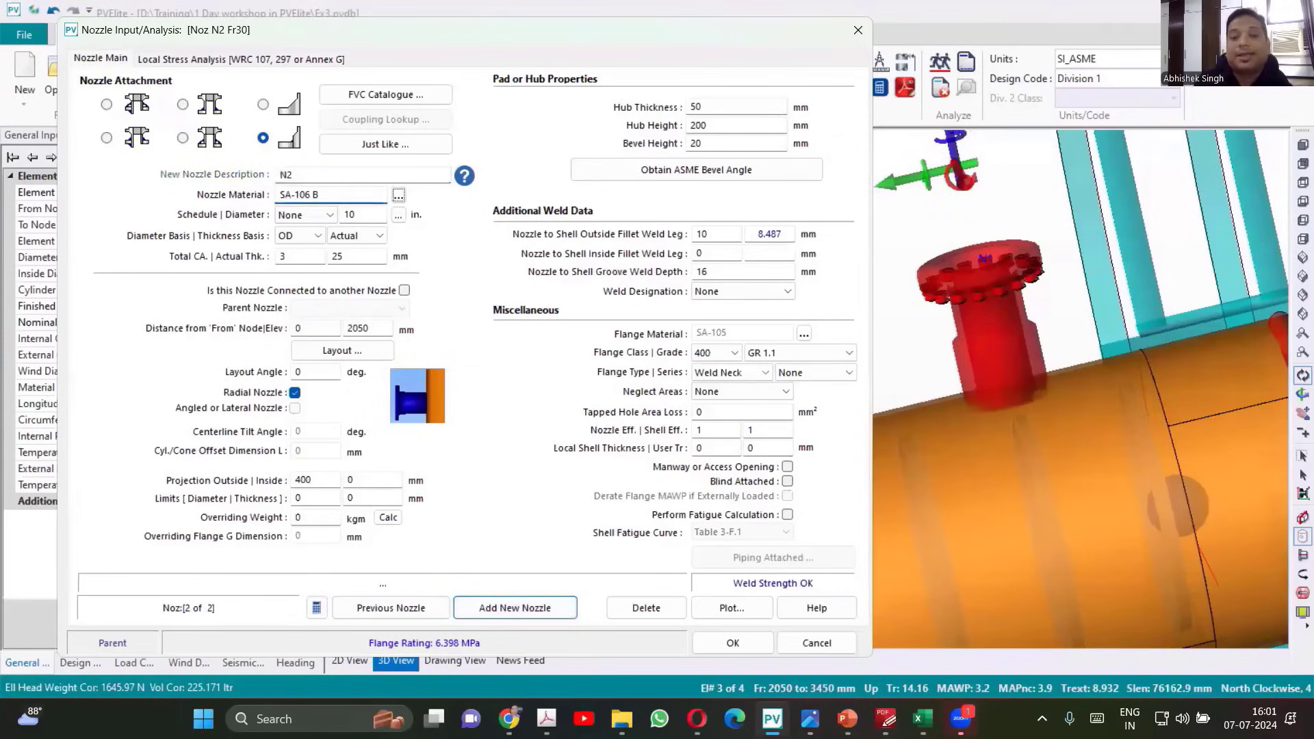
pyautogui.press('Tab')
pyautogui.click(398, 216)
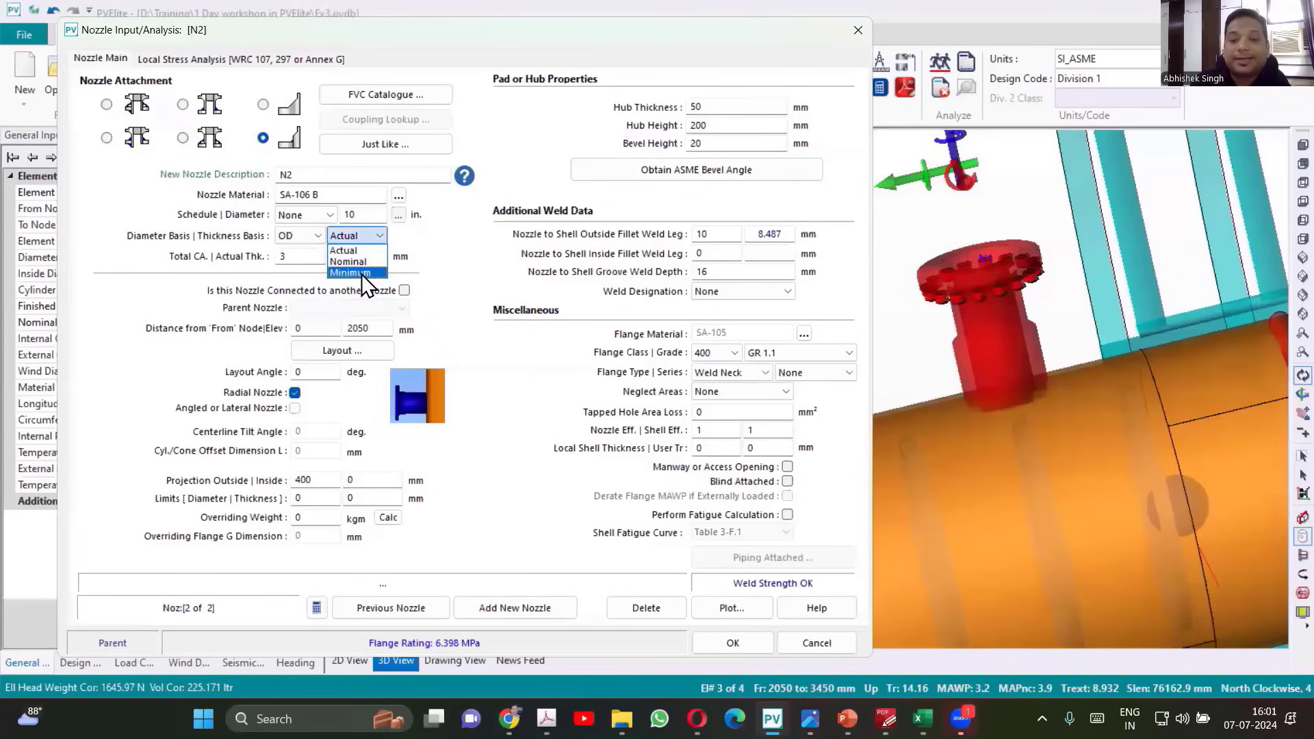
pyautogui.click(351, 272)
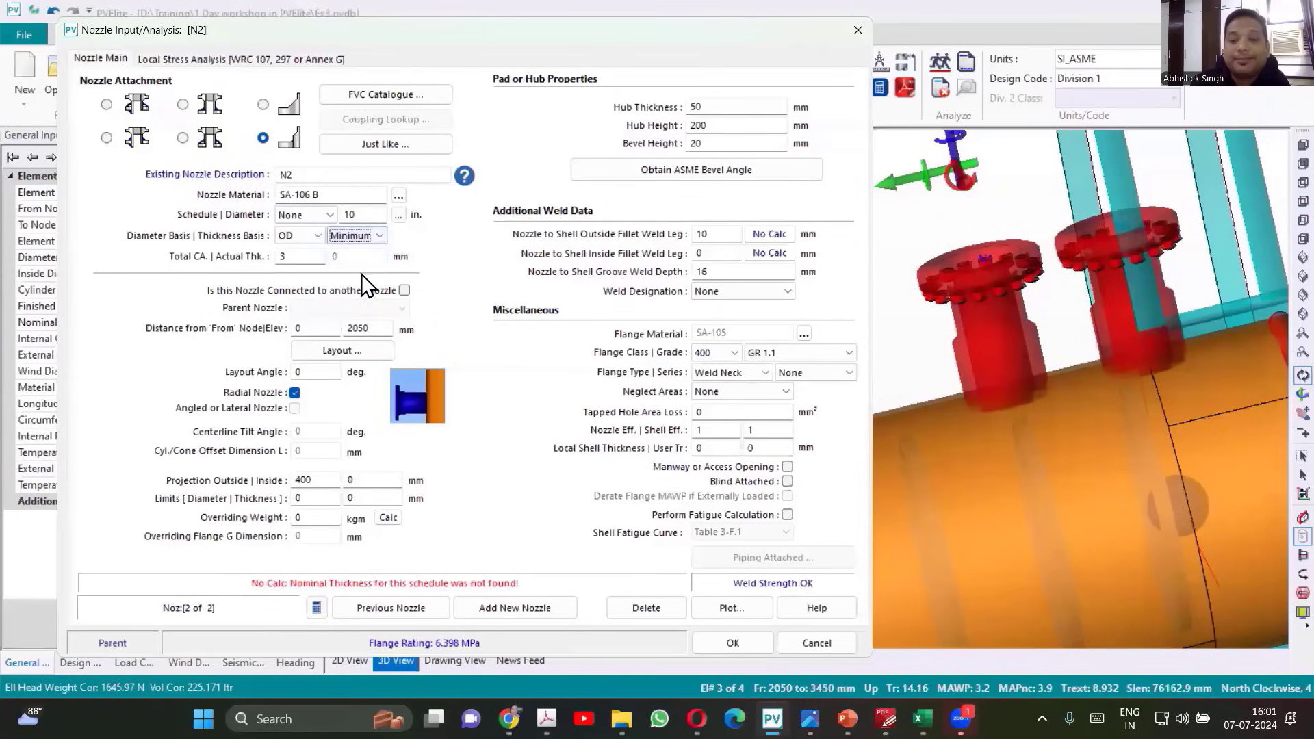
pyautogui.click(398, 216)
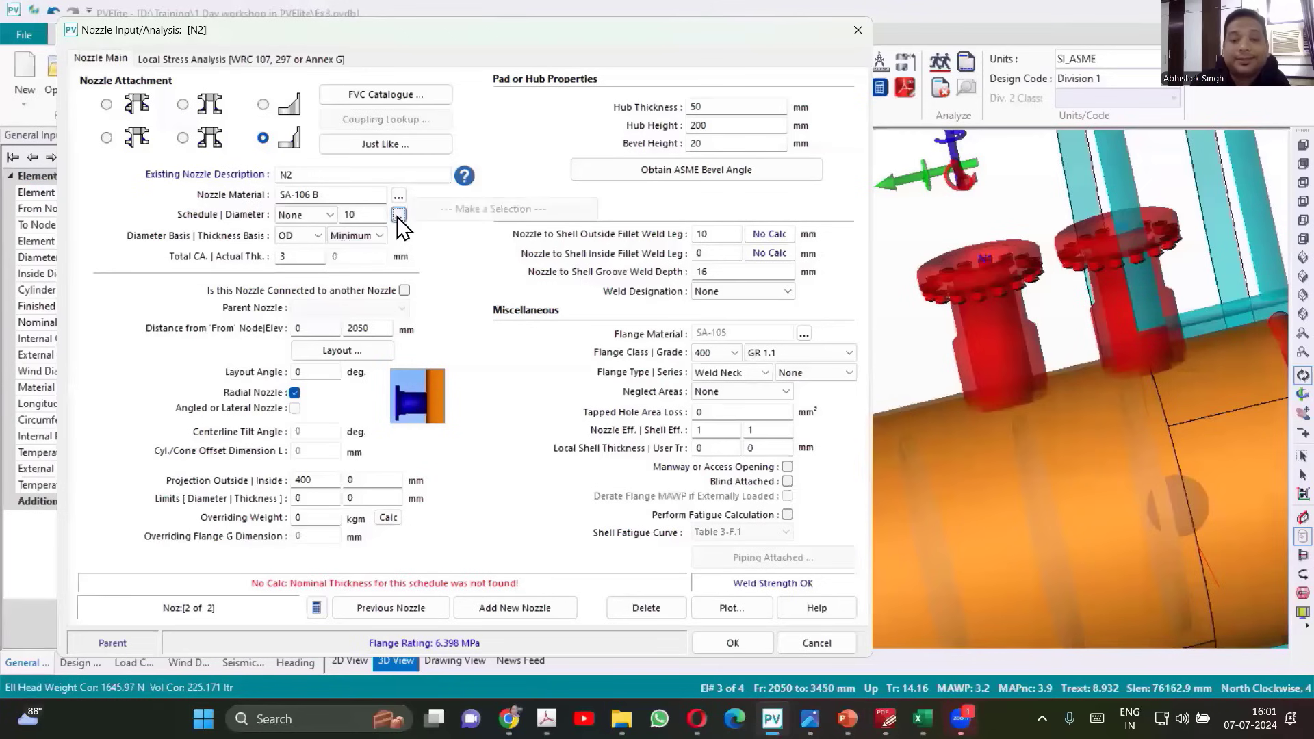
pyautogui.click(300, 214)
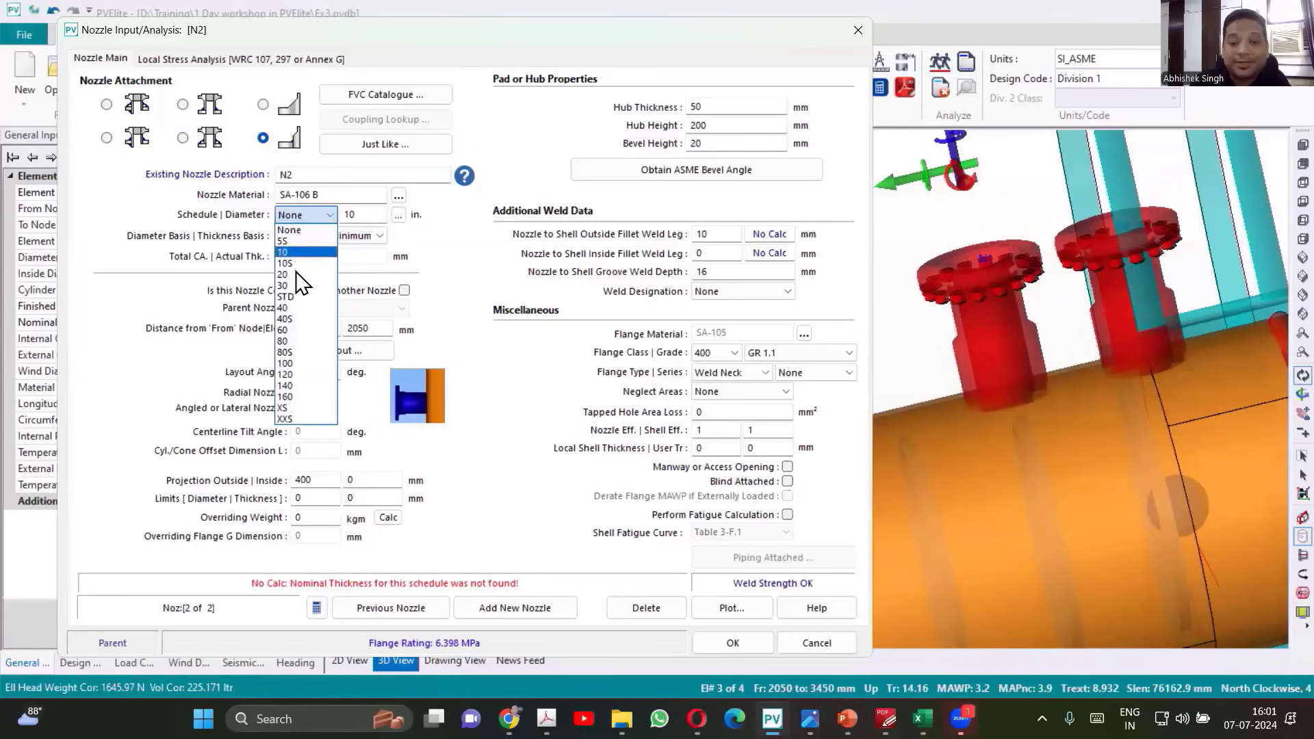
pyautogui.click(300, 395)
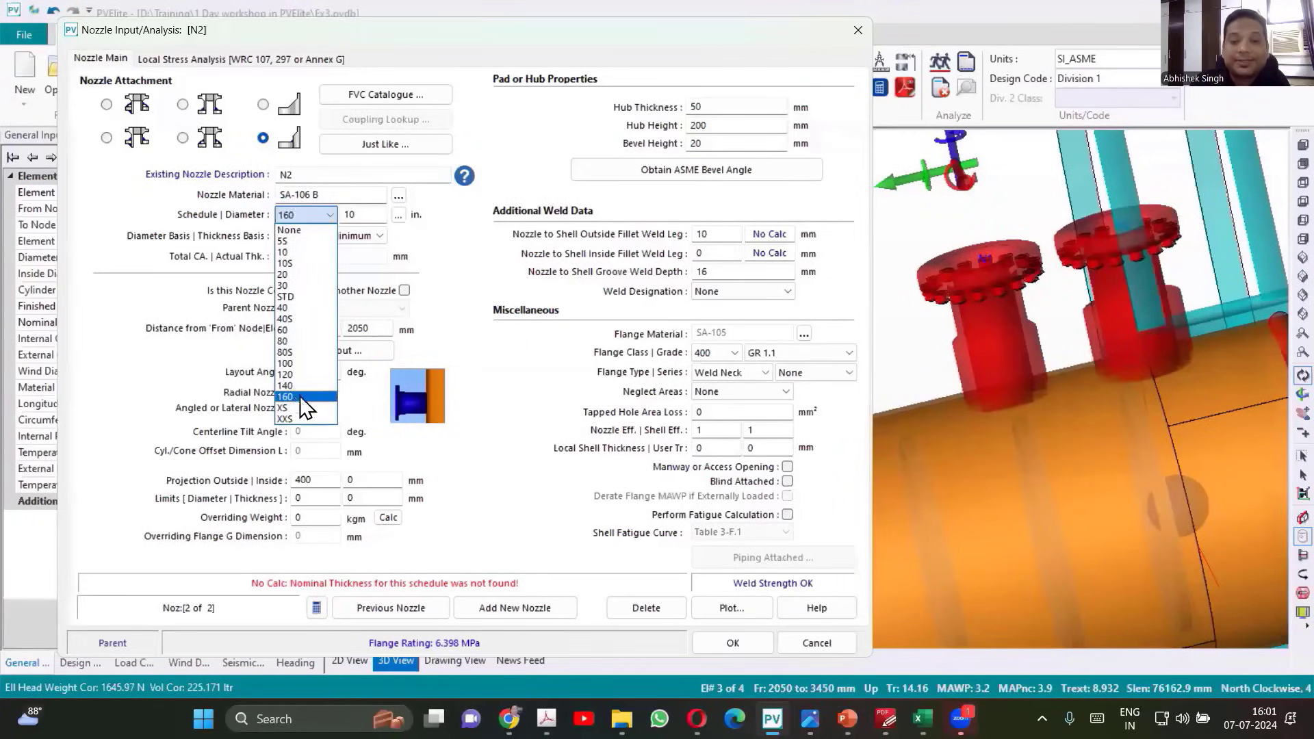
pyautogui.click(398, 215)
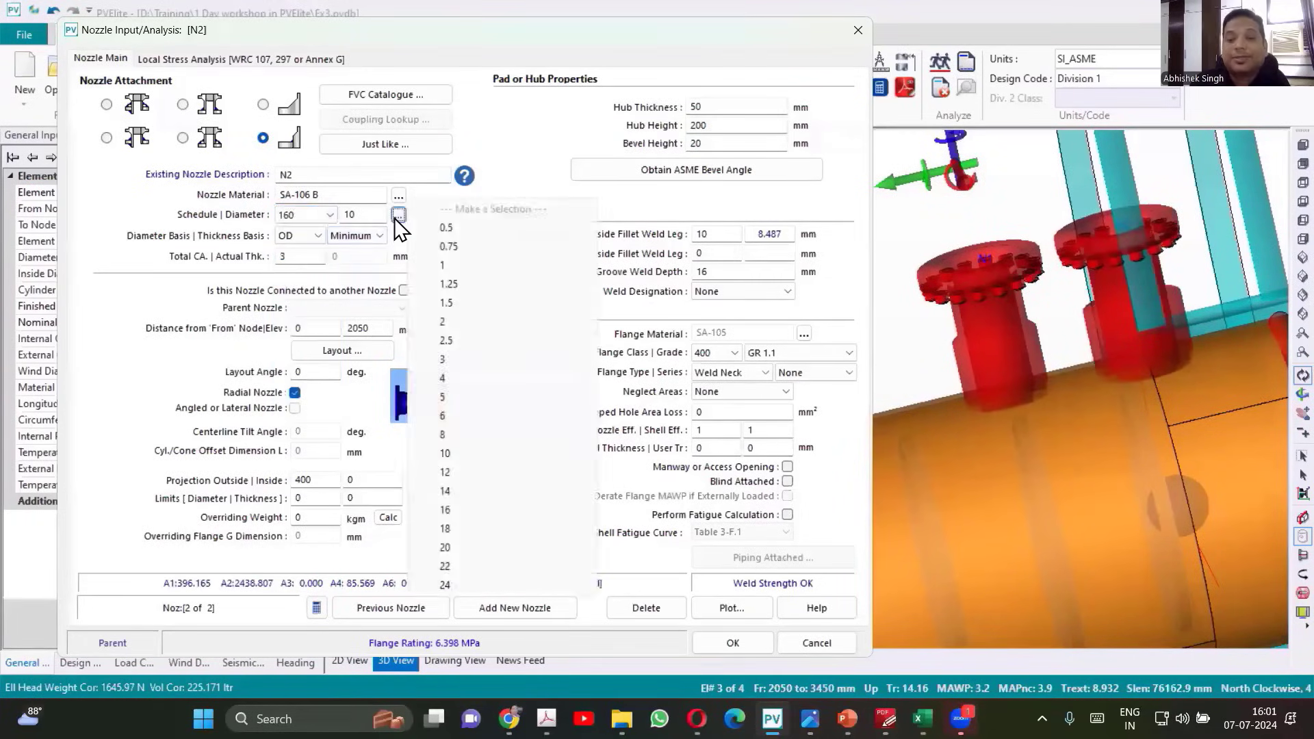
pyautogui.click(453, 328)
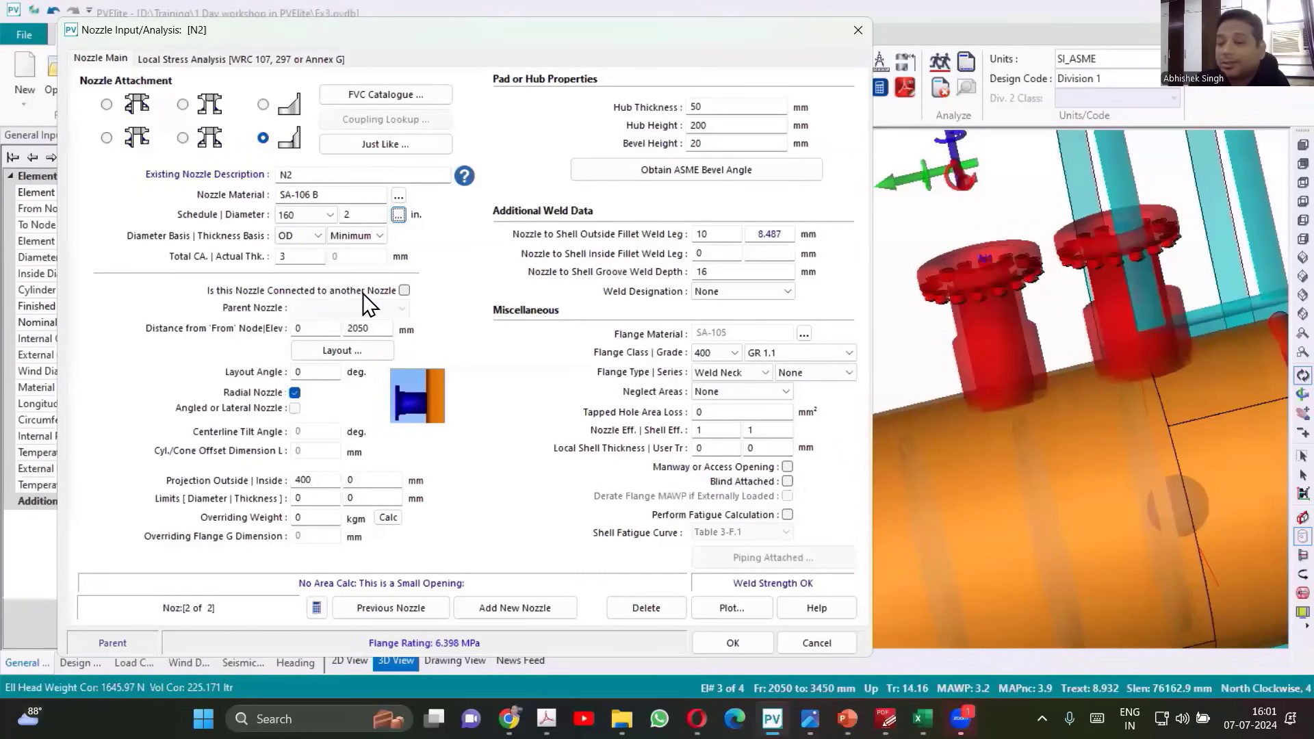
# Step: Mark N2 as connected to another nozzle and choose N1 as its parent
pyautogui.click(404, 291)
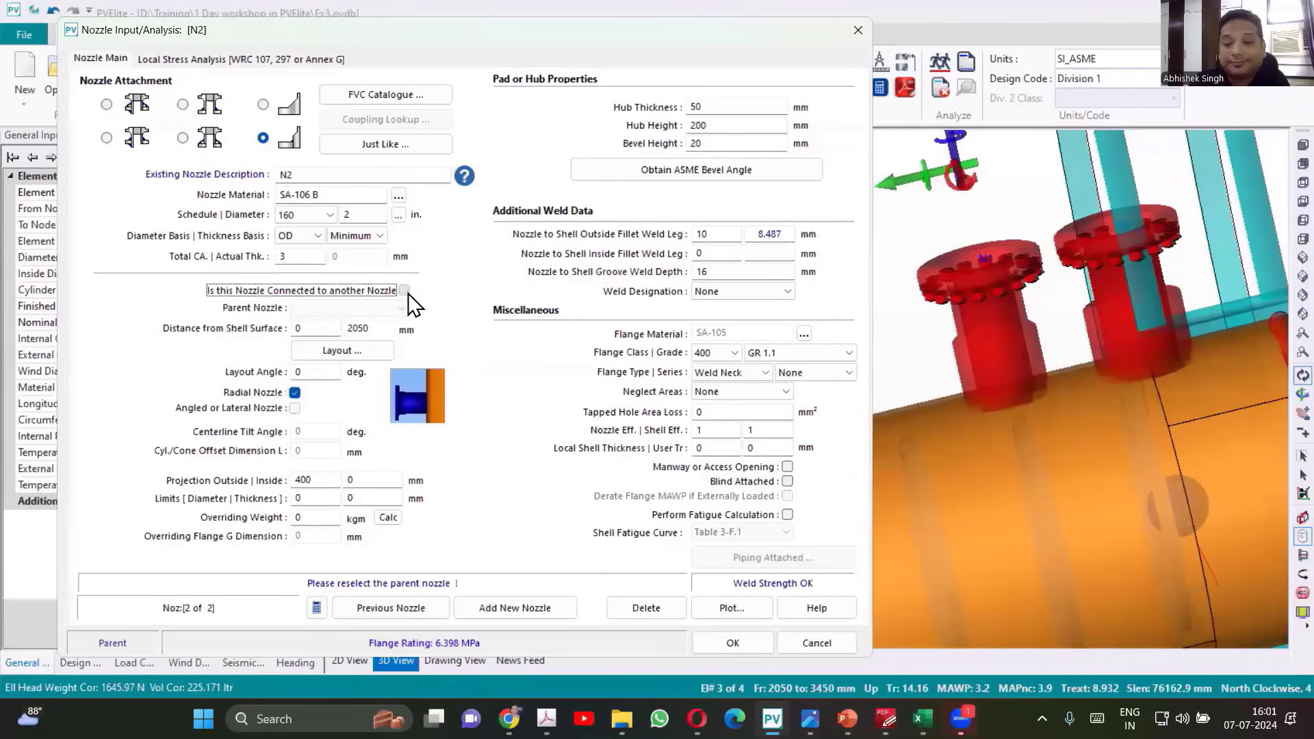
pyautogui.click(405, 291)
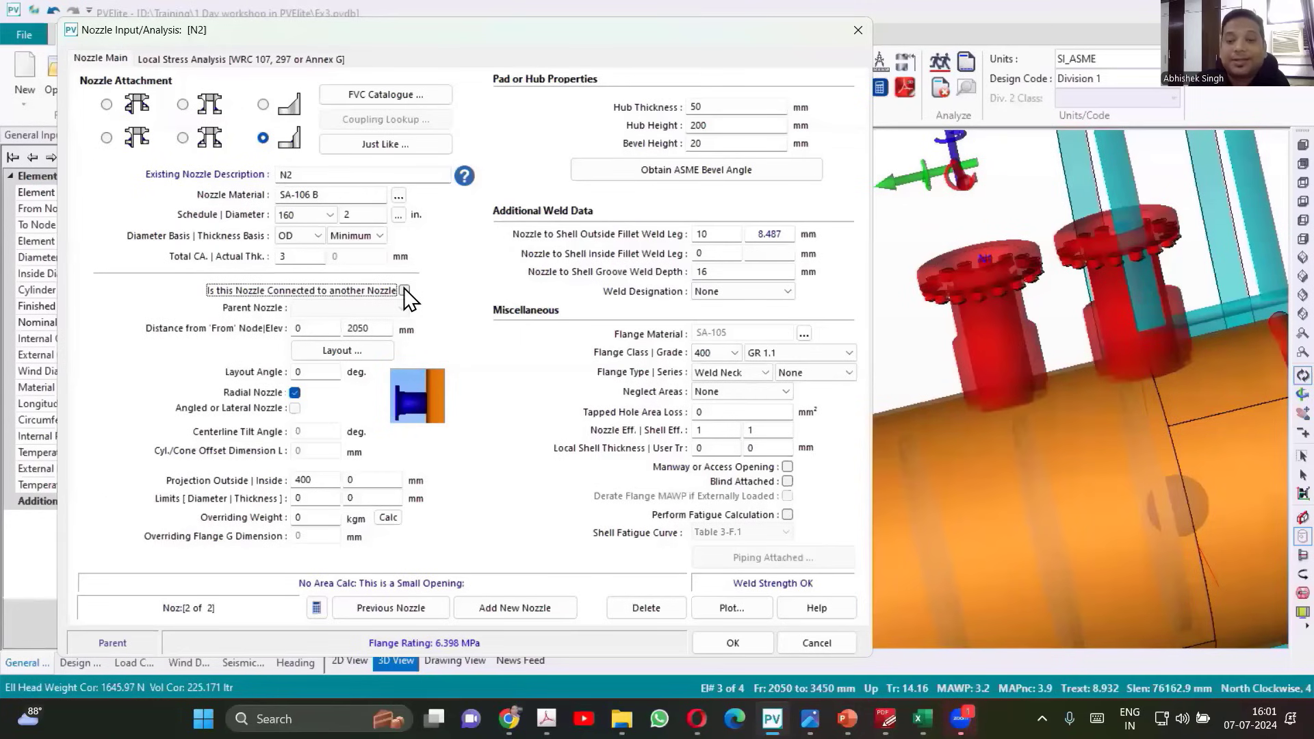
pyautogui.click(404, 291)
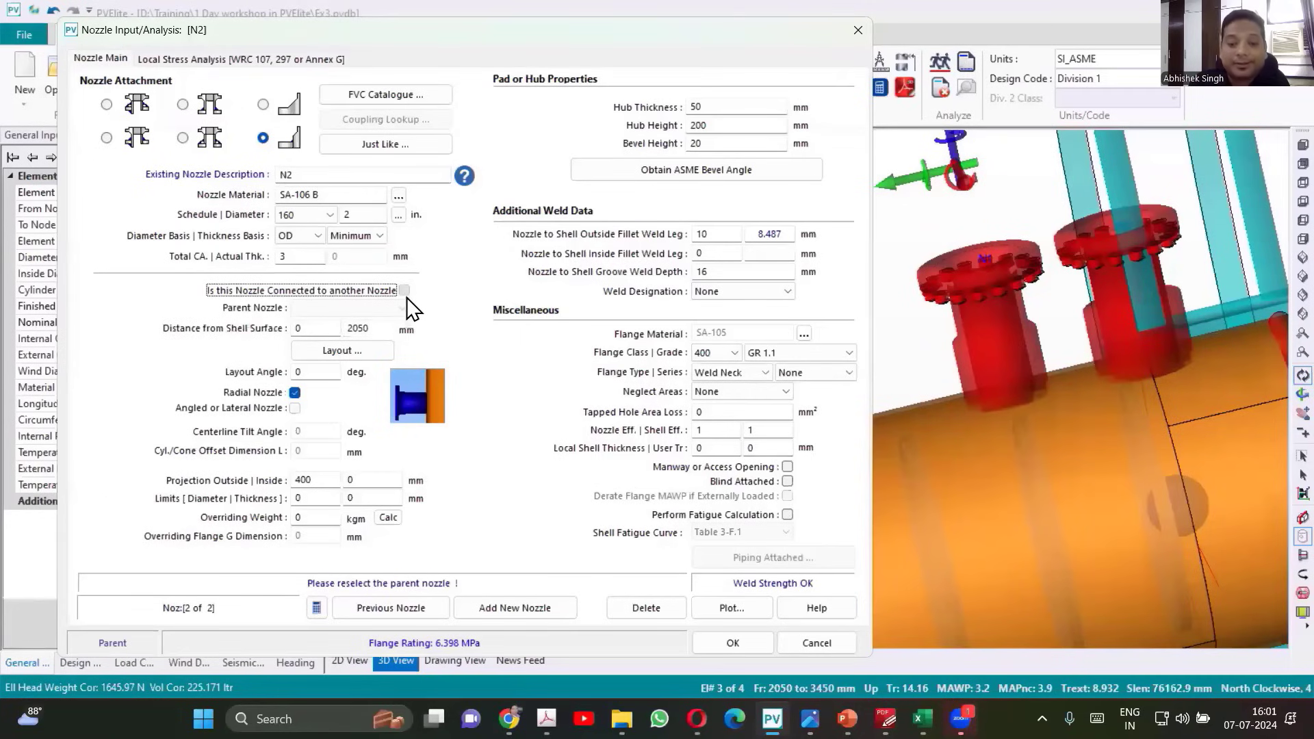
pyautogui.click(405, 291)
pyautogui.click(405, 291)
pyautogui.click(405, 291)
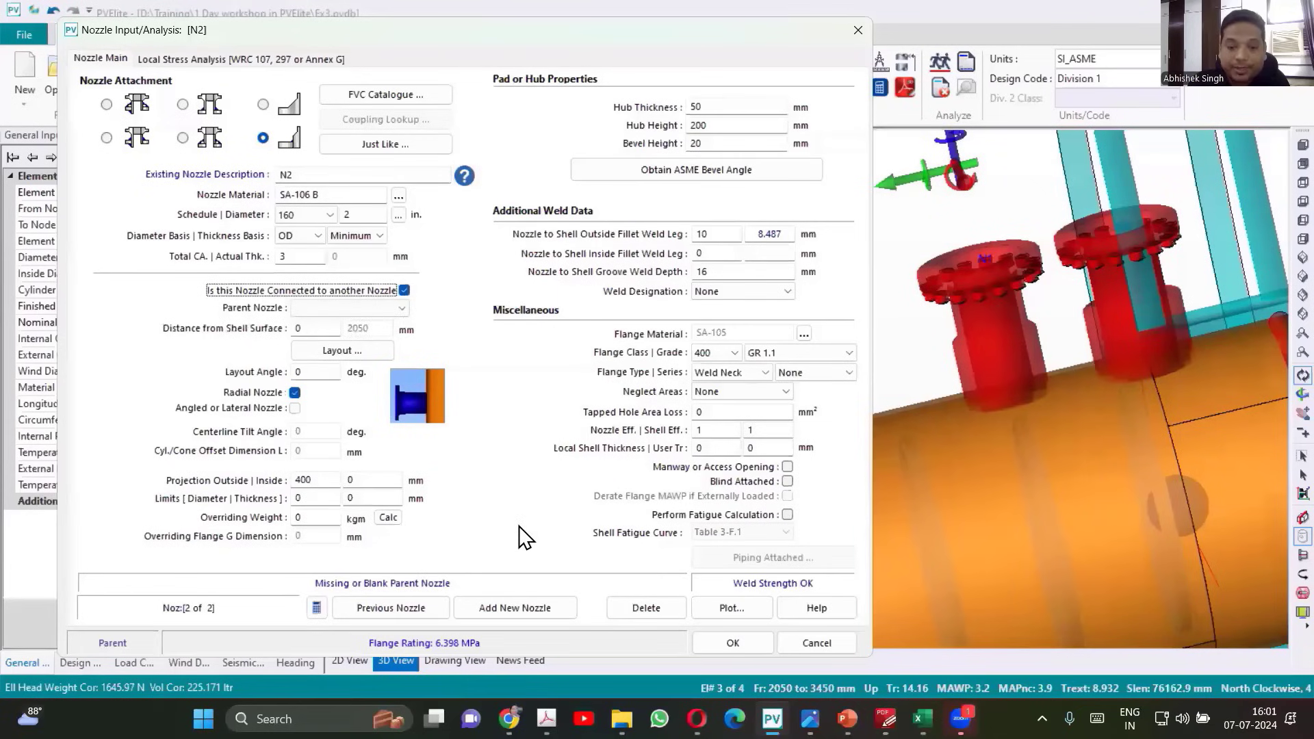
pyautogui.click(395, 306)
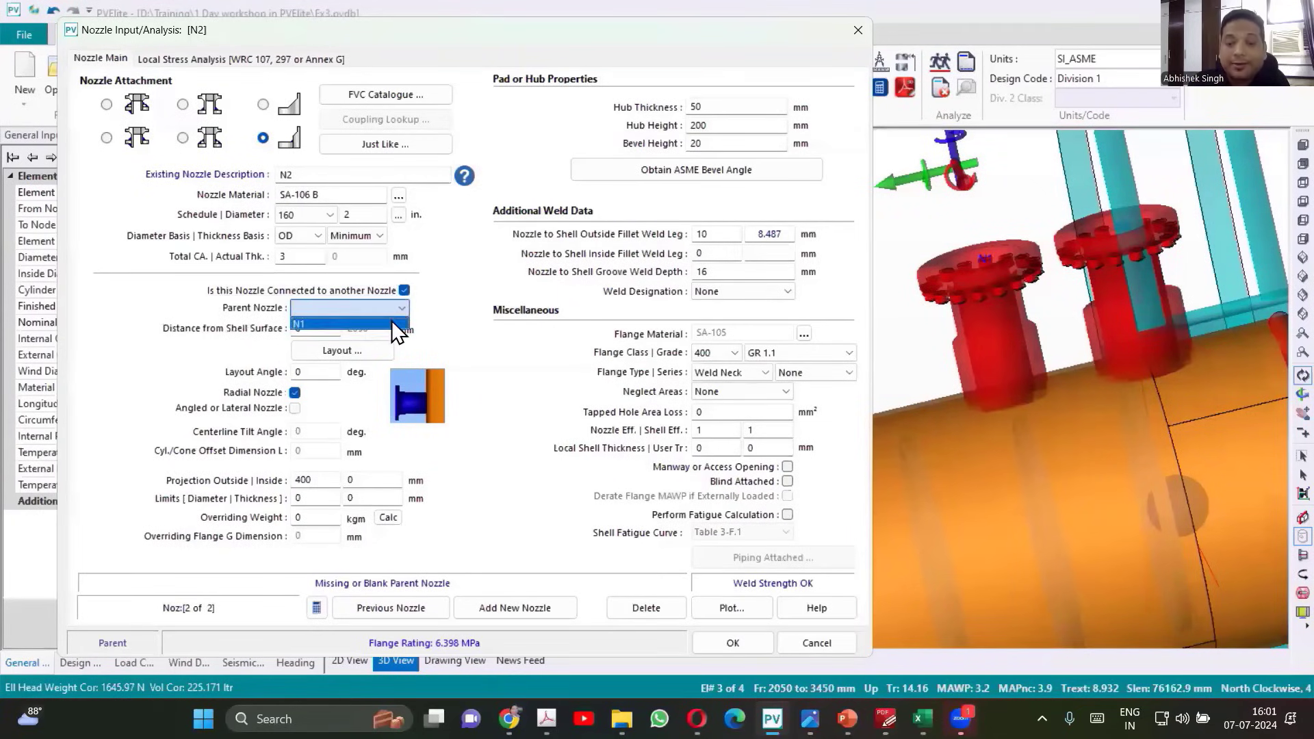
pyautogui.click(398, 325)
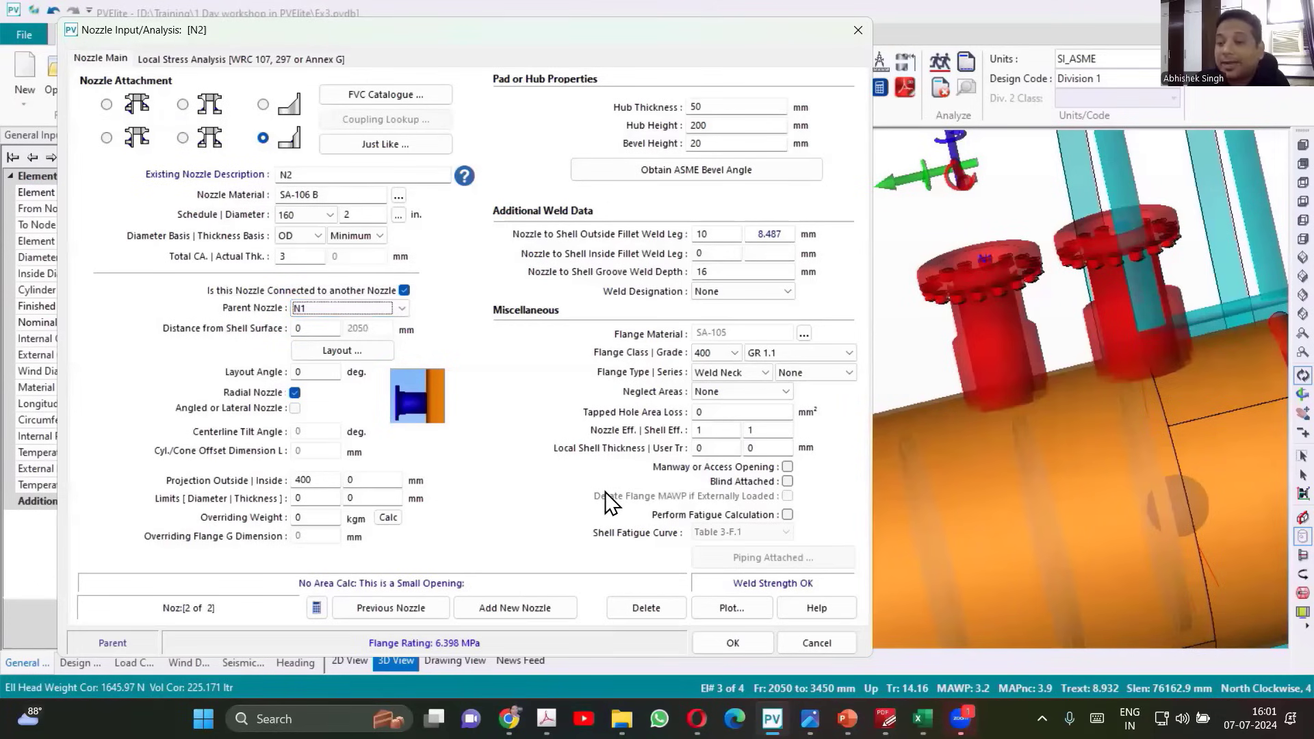
# Step: Reopen nozzle N1 from the 3D view and change its outside projection from 200 to 300 mm
pyautogui.click(744, 647)
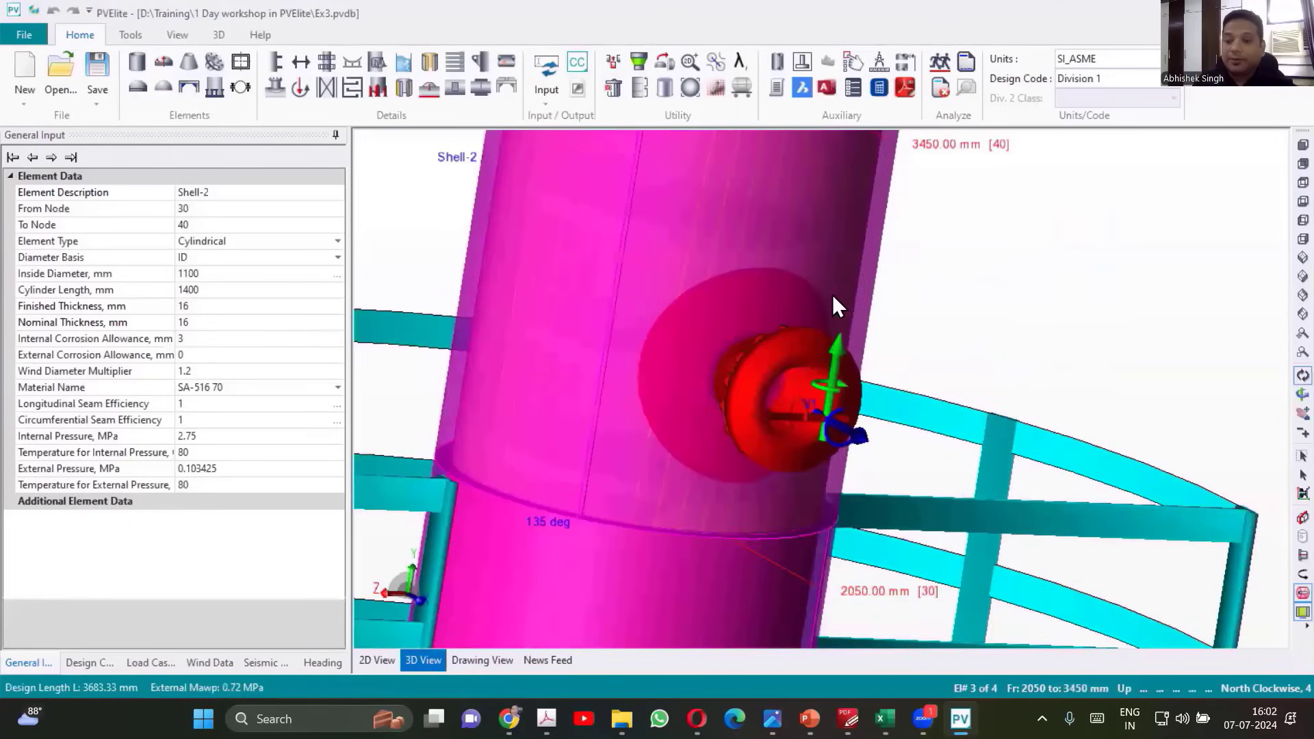
pyautogui.moveTo(832, 295); pyautogui.dragTo(883, 596)
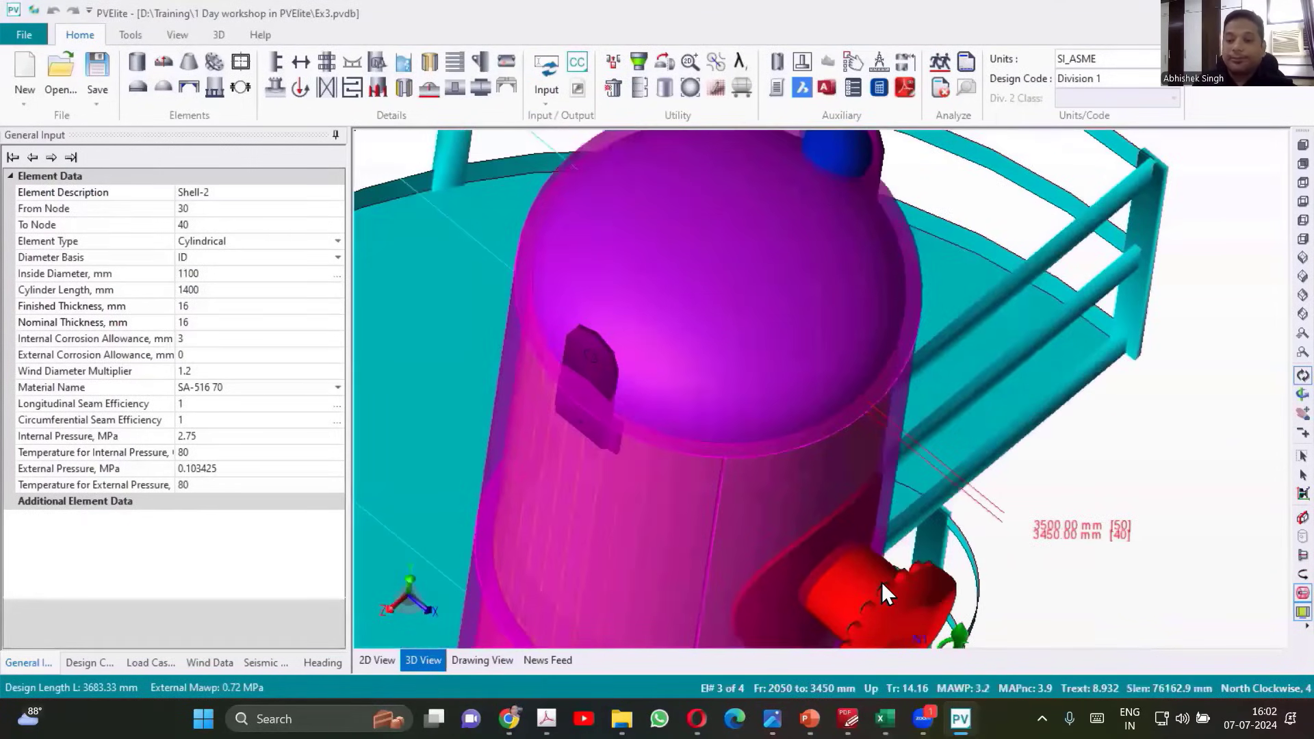
pyautogui.doubleClick(838, 590)
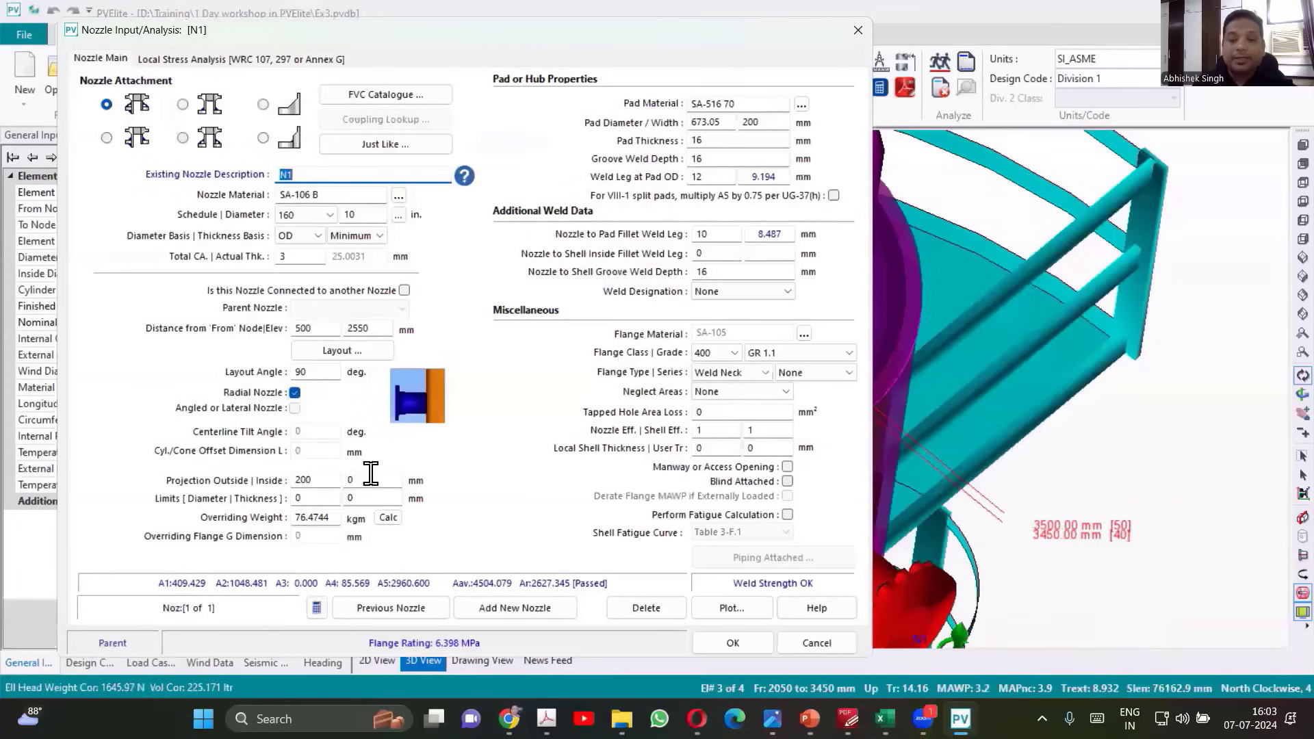
pyautogui.click(314, 482)
pyautogui.write('300')
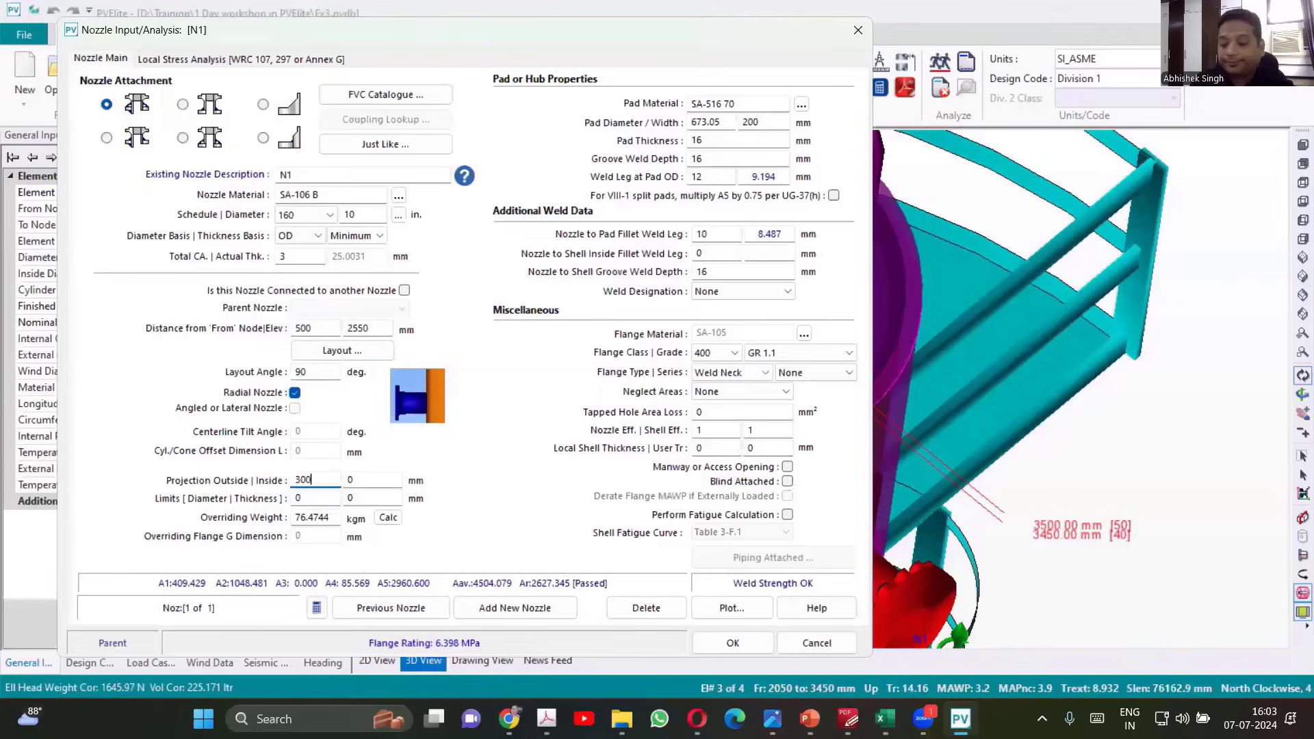
pyautogui.press('Tab')
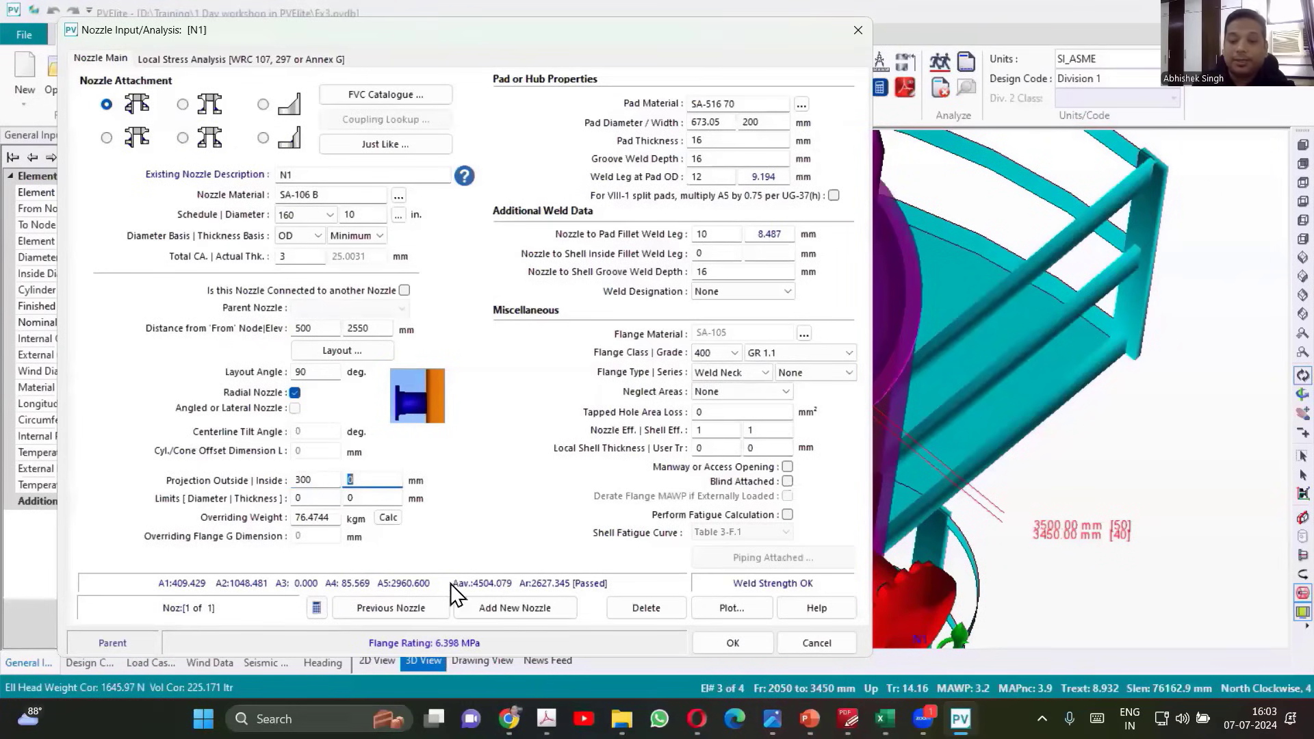
# Step: Create a new nozzle named N2 in SA-106 B with a 2-inch diameter
pyautogui.click(488, 611)
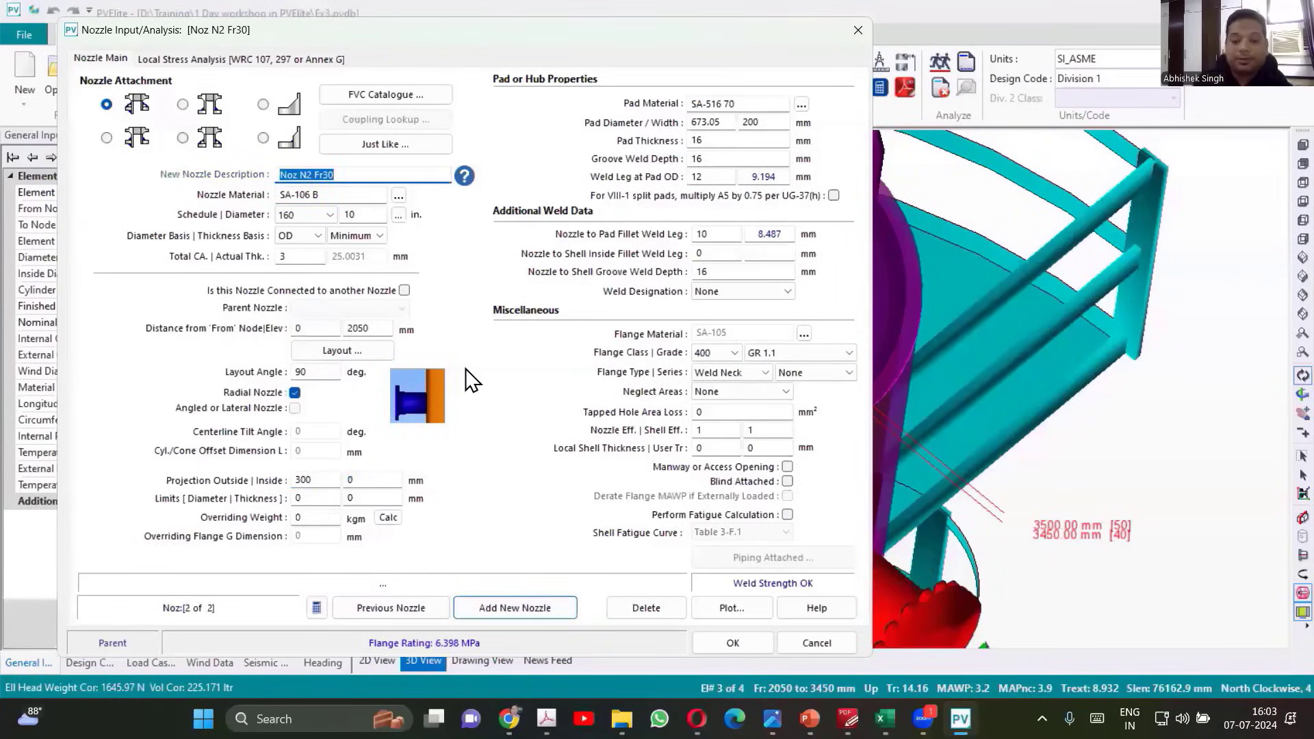
pyautogui.write('N2')
pyautogui.press('Tab')
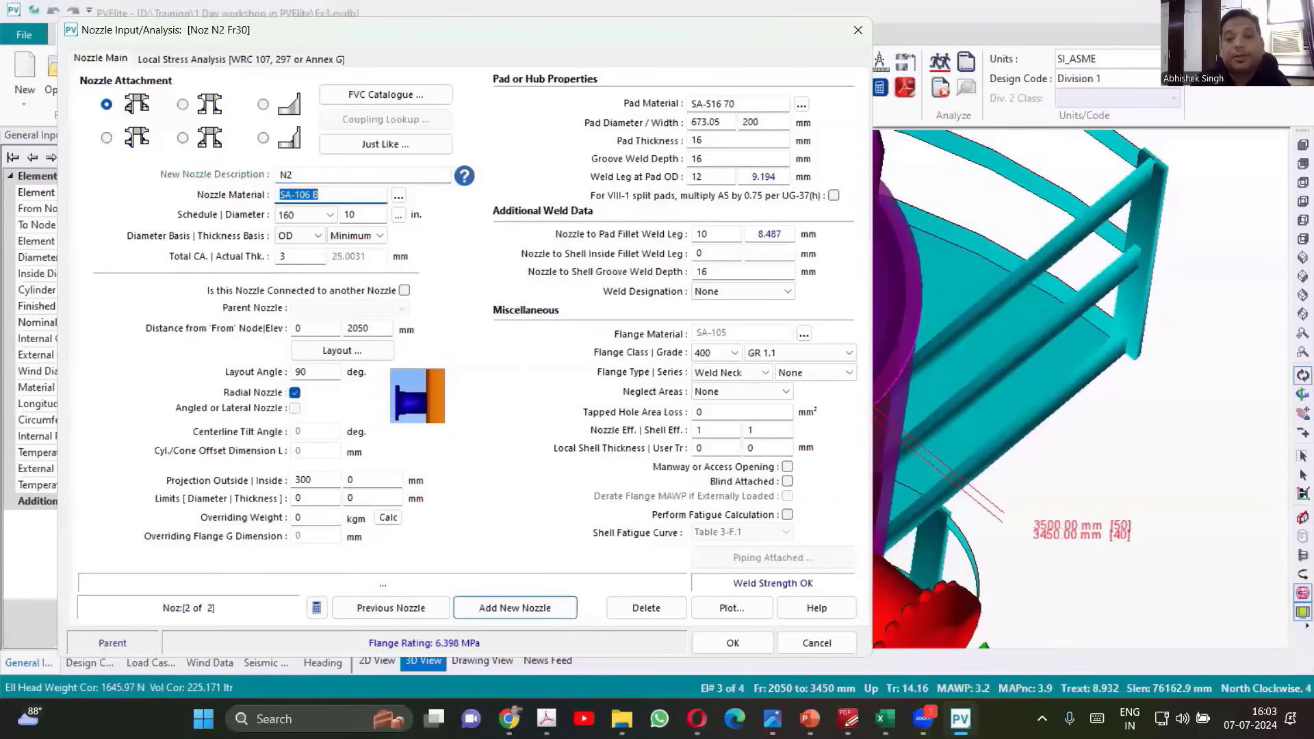
pyautogui.press('Tab')
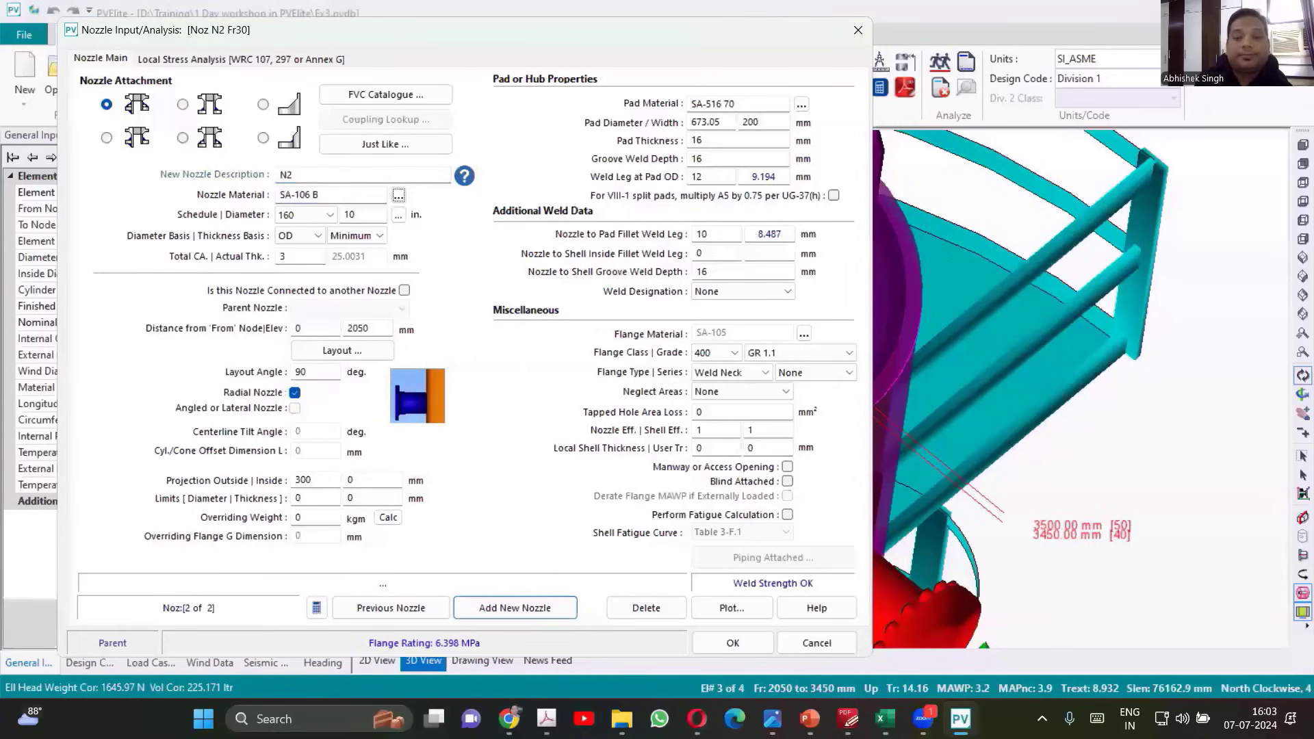
pyautogui.click(399, 214)
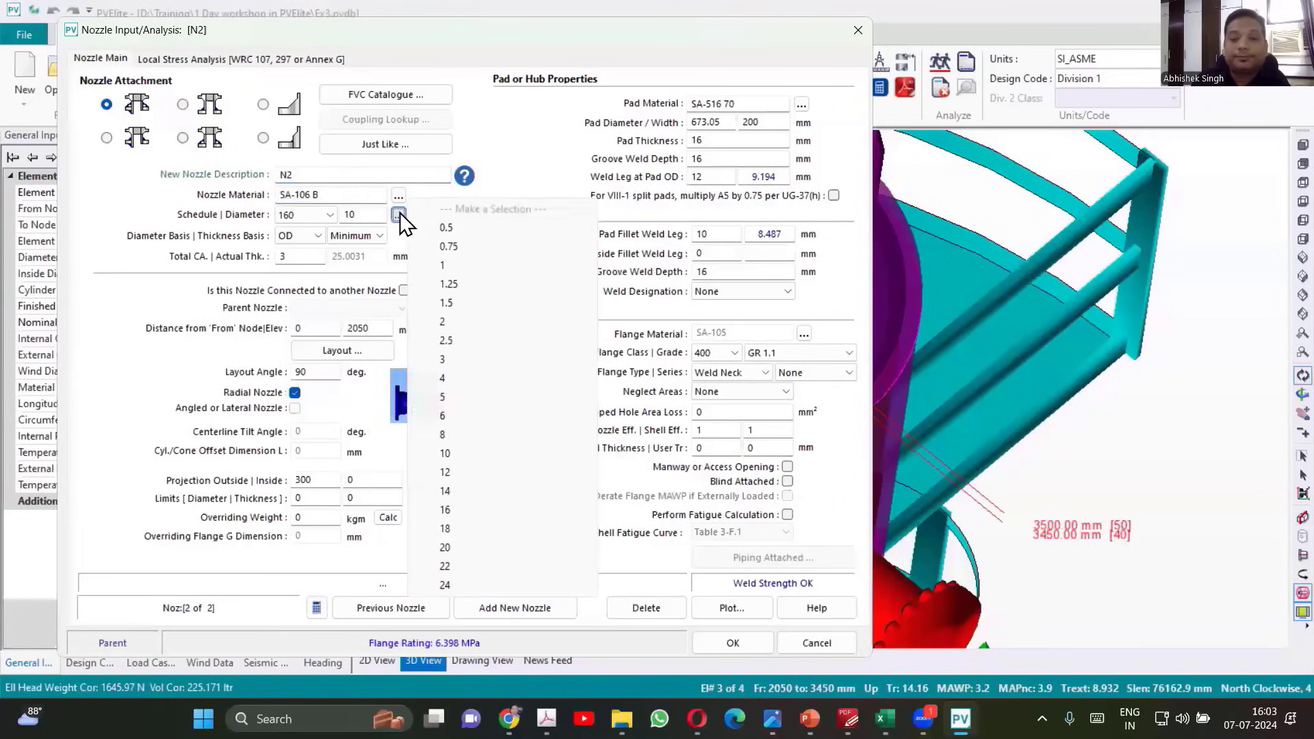
pyautogui.click(452, 322)
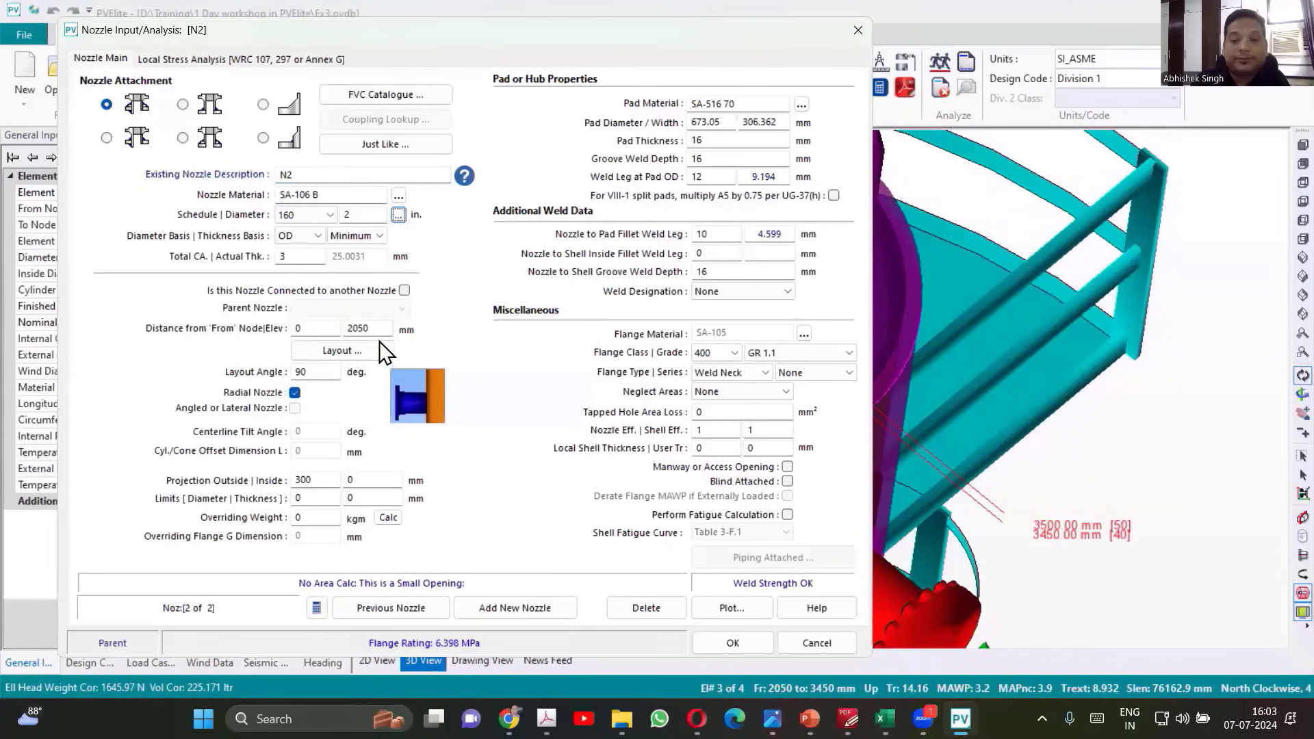
# Step: Attach N2 to parent nozzle N1 and choose the attachment type without a reinforcing pad
pyautogui.click(404, 290)
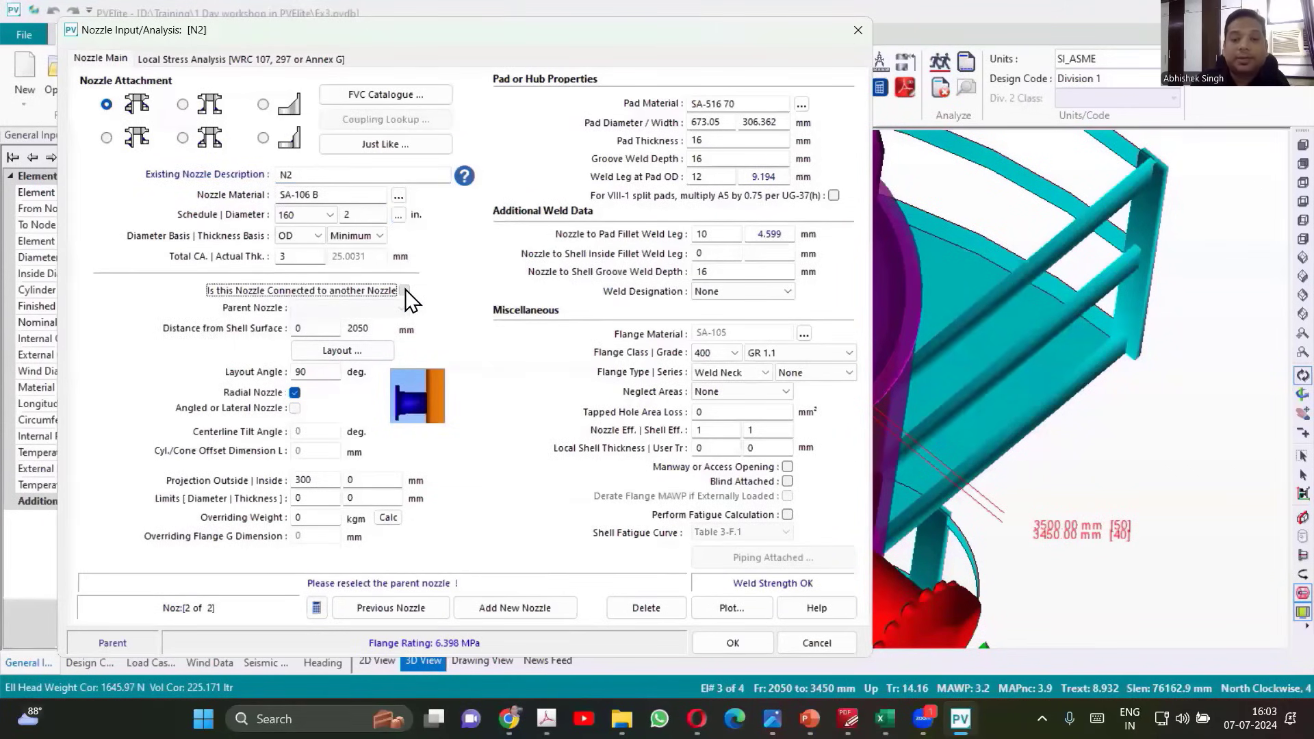
pyautogui.click(403, 308)
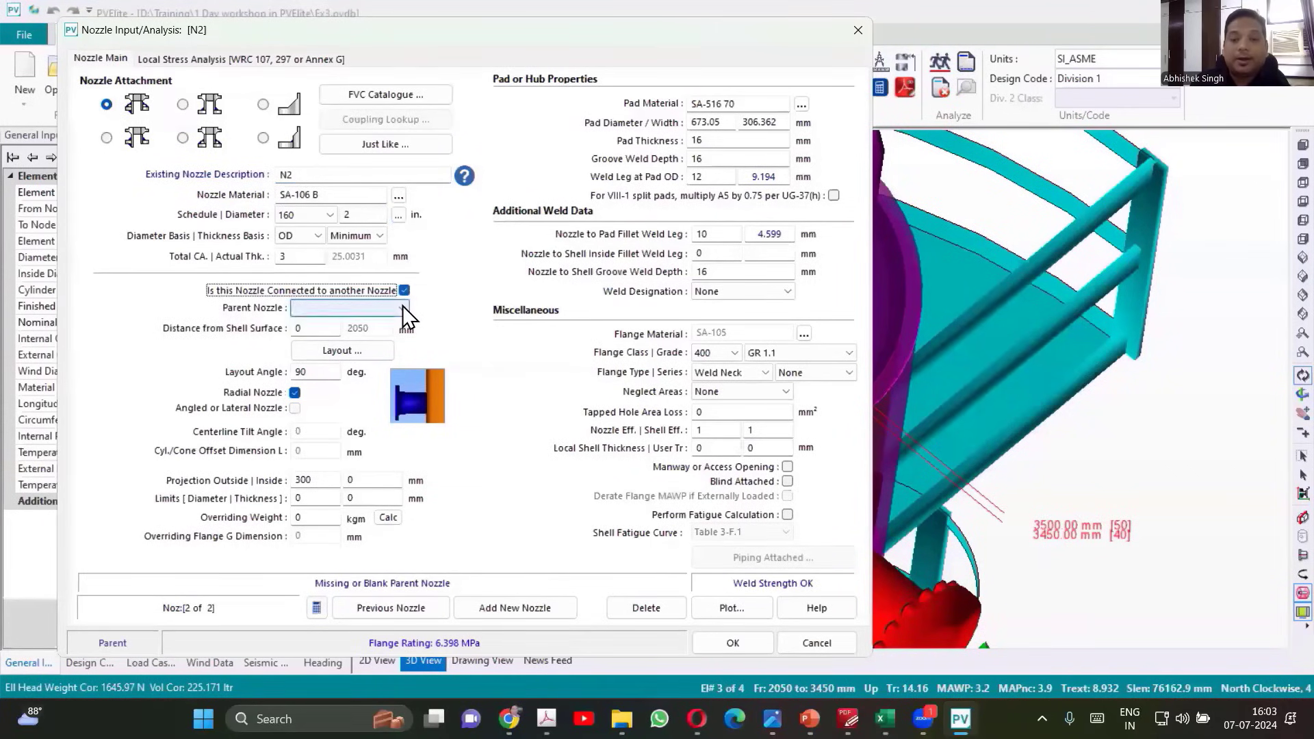
pyautogui.click(399, 322)
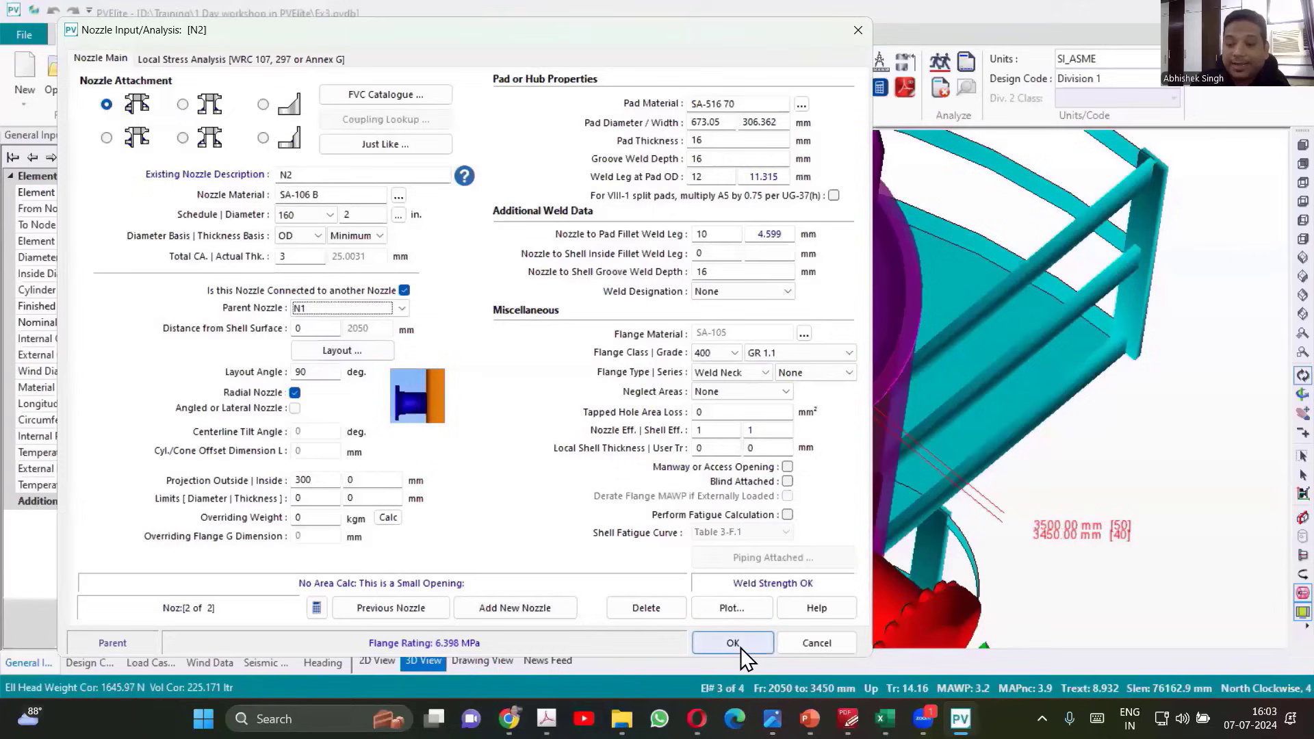
pyautogui.press('Tab')
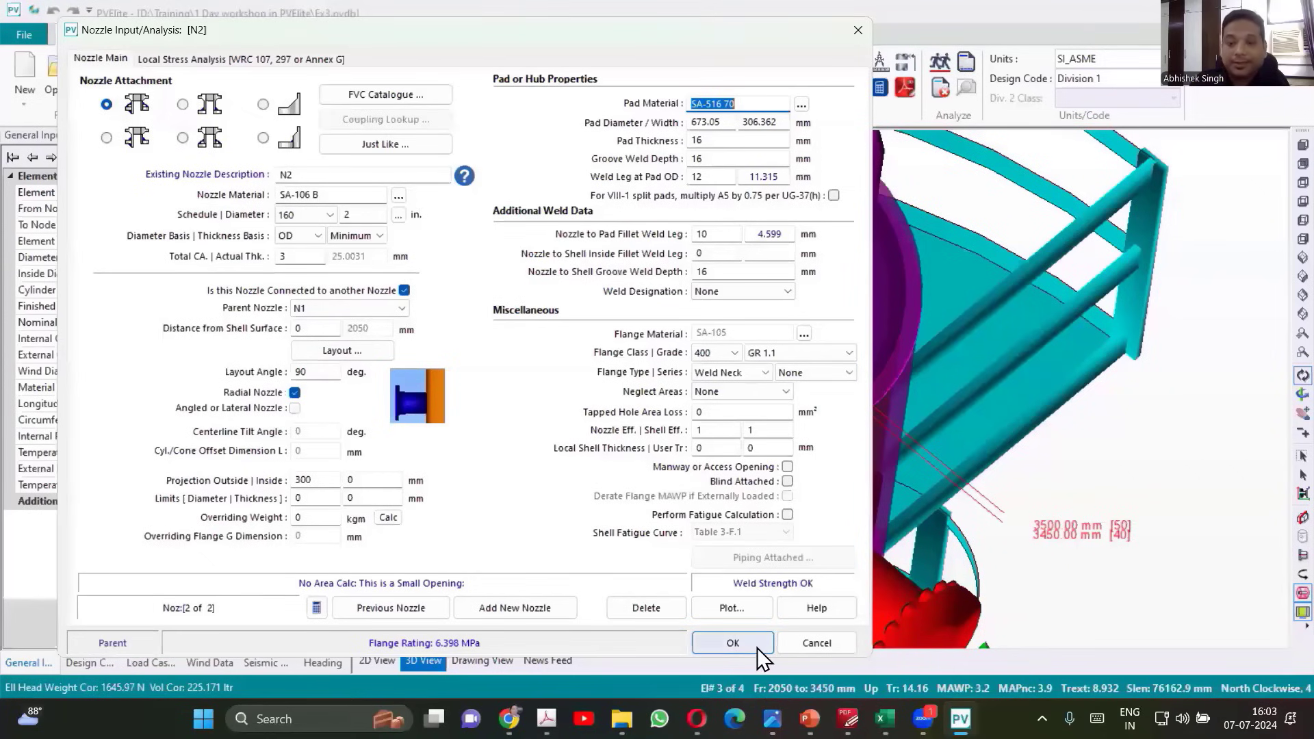
pyautogui.click(106, 138)
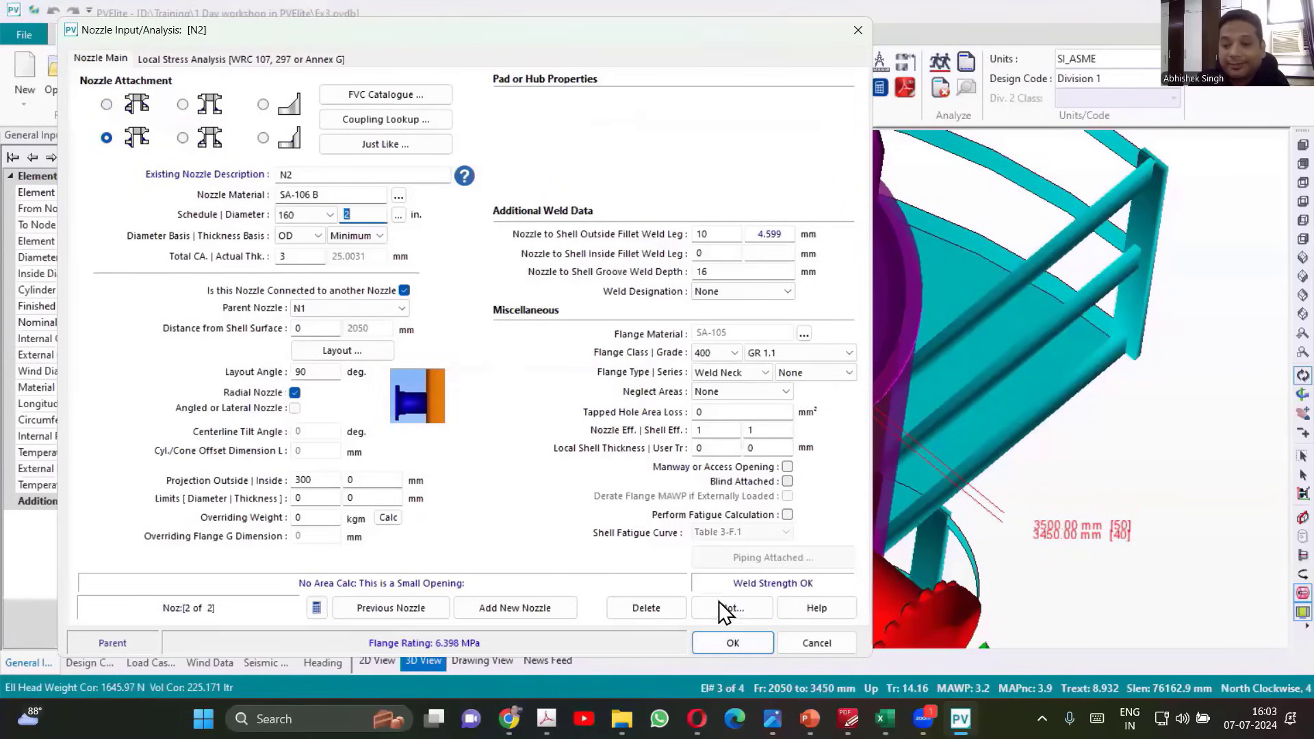
# Step: Apply the new nozzle N2, then orbit to it and reopen its input data
pyautogui.click(733, 646)
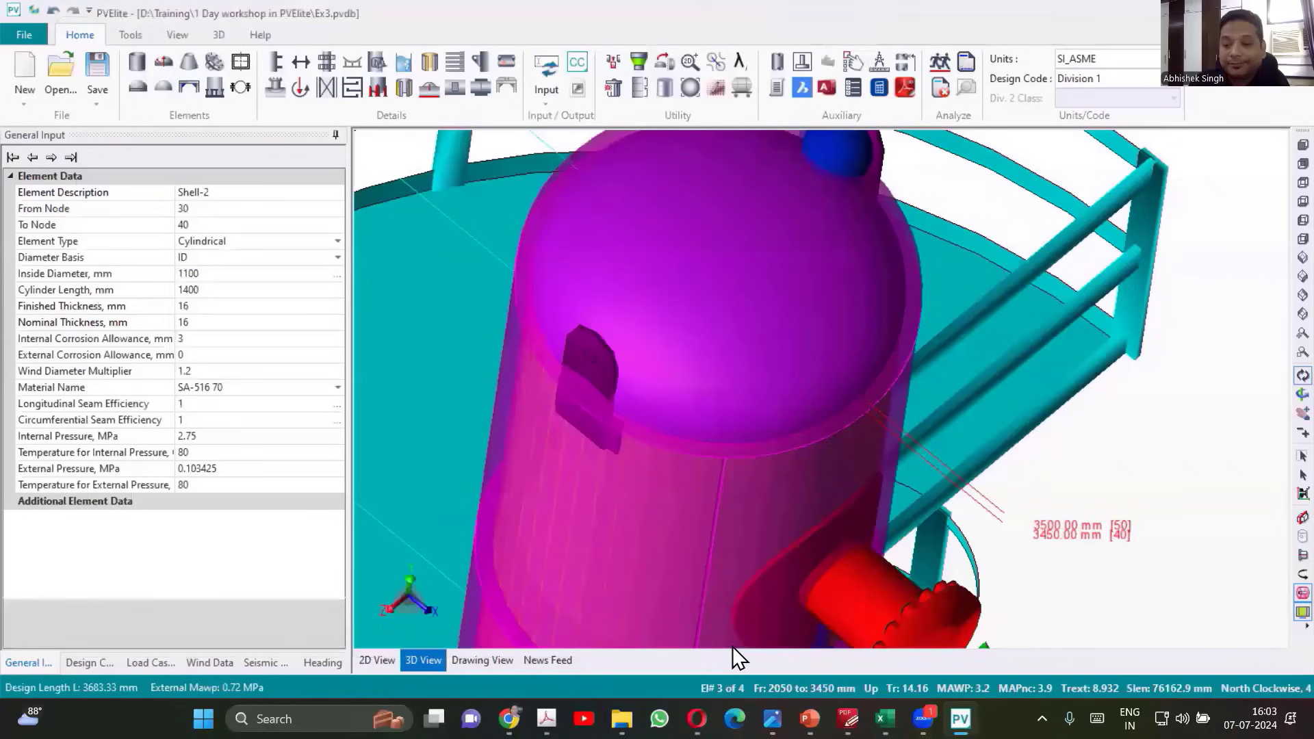
pyautogui.scroll(-5, 857, 419)
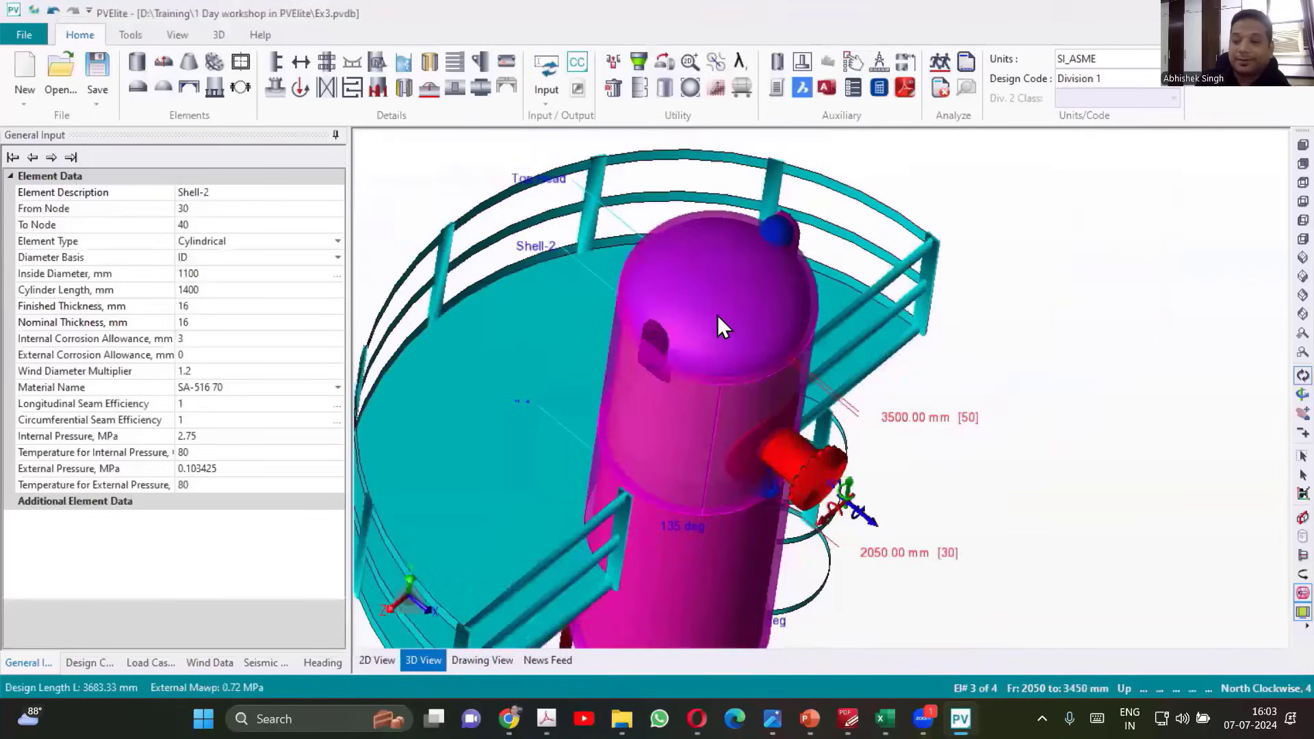
pyautogui.moveTo(718, 315); pyautogui.dragTo(798, 412)
pyautogui.scroll(2, 770, 354)
pyautogui.moveTo(771, 354); pyautogui.dragTo(819, 354)
pyautogui.scroll(3, 769, 548)
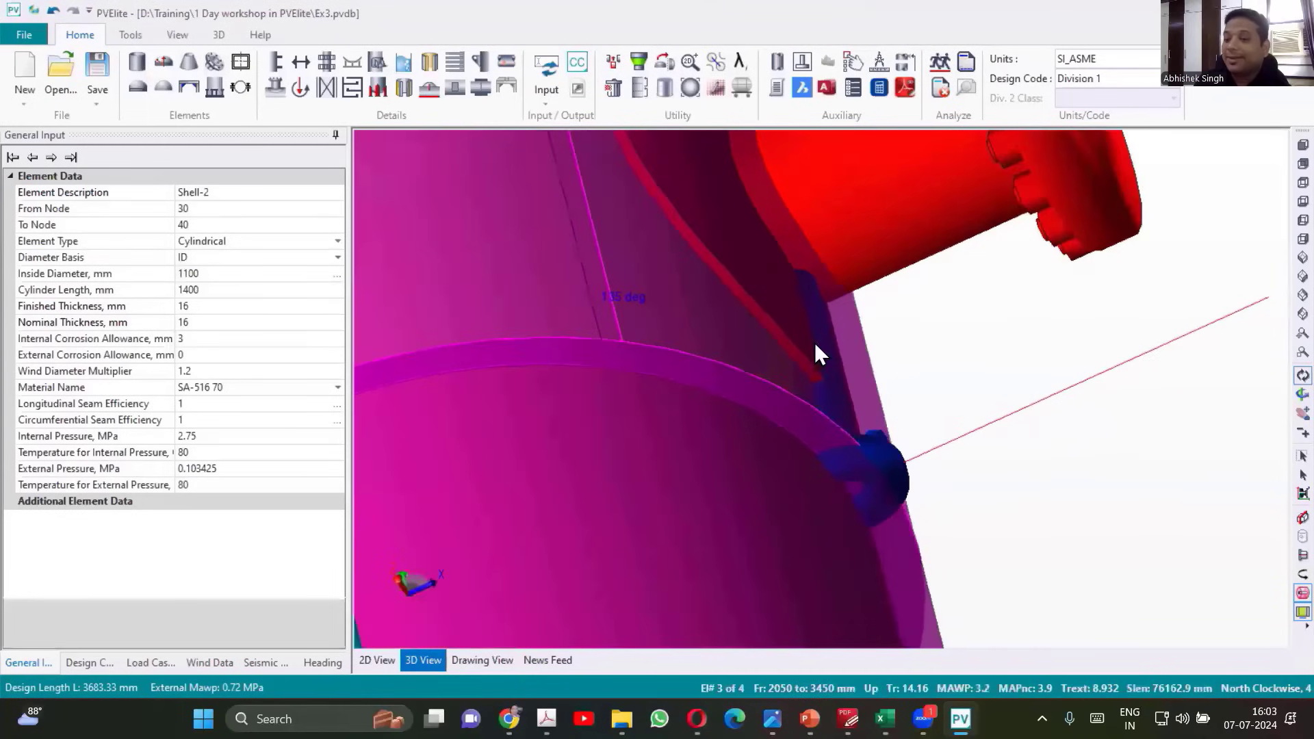
pyautogui.doubleClick(891, 462)
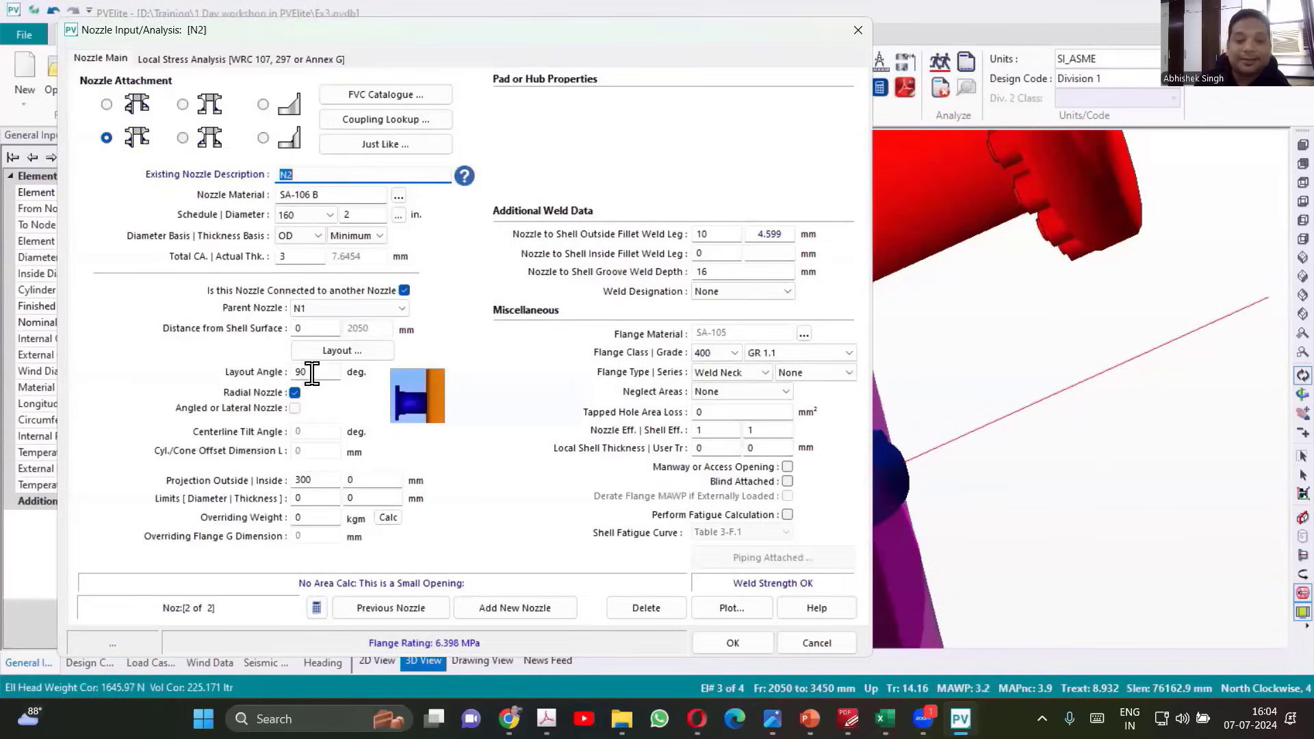
# Step: Set N2's layout angle to 0° and its distance from the shell surface to 150 mm
pyautogui.moveTo(308, 373); pyautogui.dragTo(283, 373)
pyautogui.write('0')
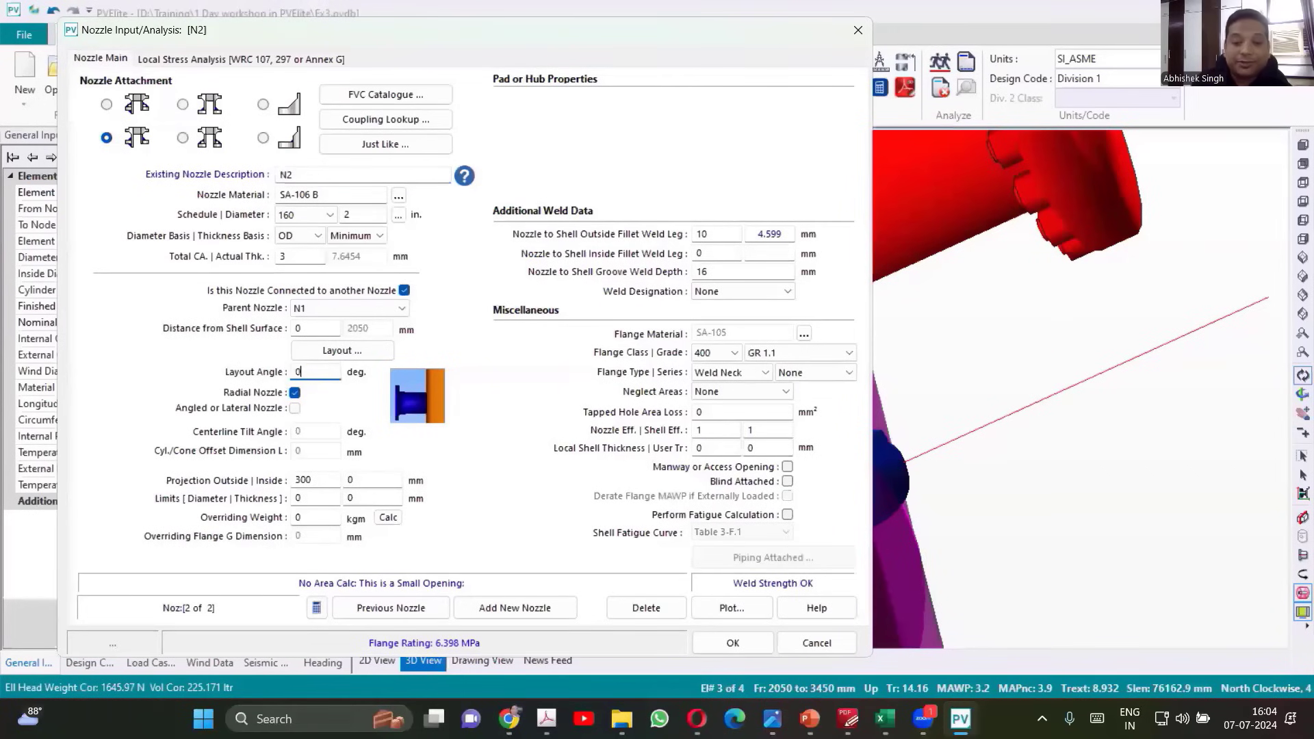
pyautogui.click(319, 328)
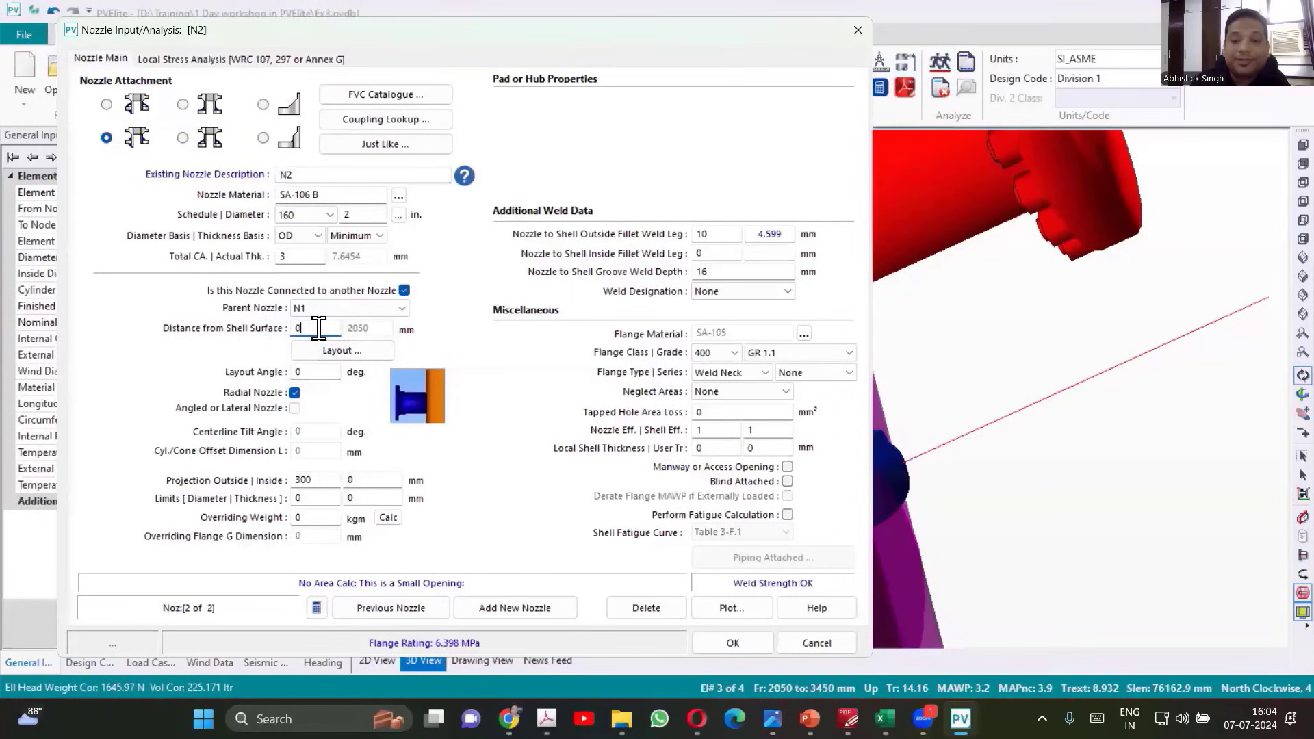
pyautogui.write('150')
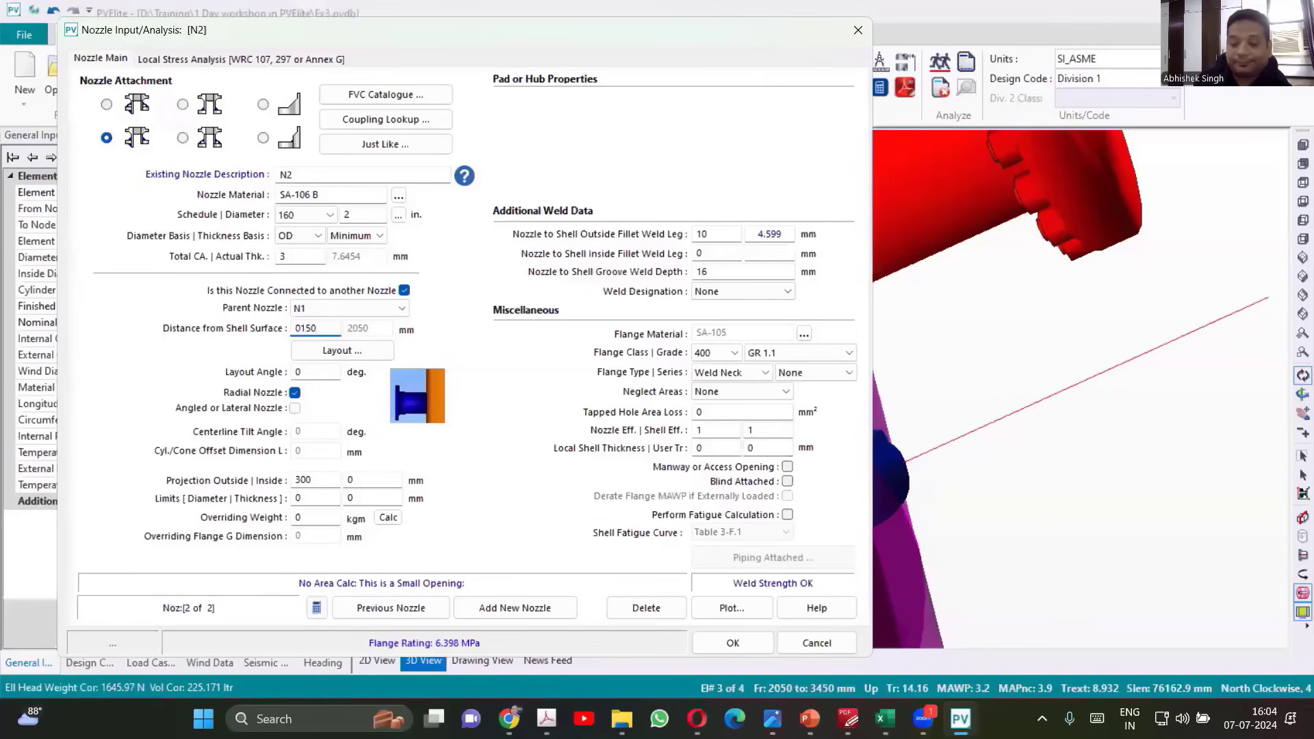
pyautogui.press('Tab')
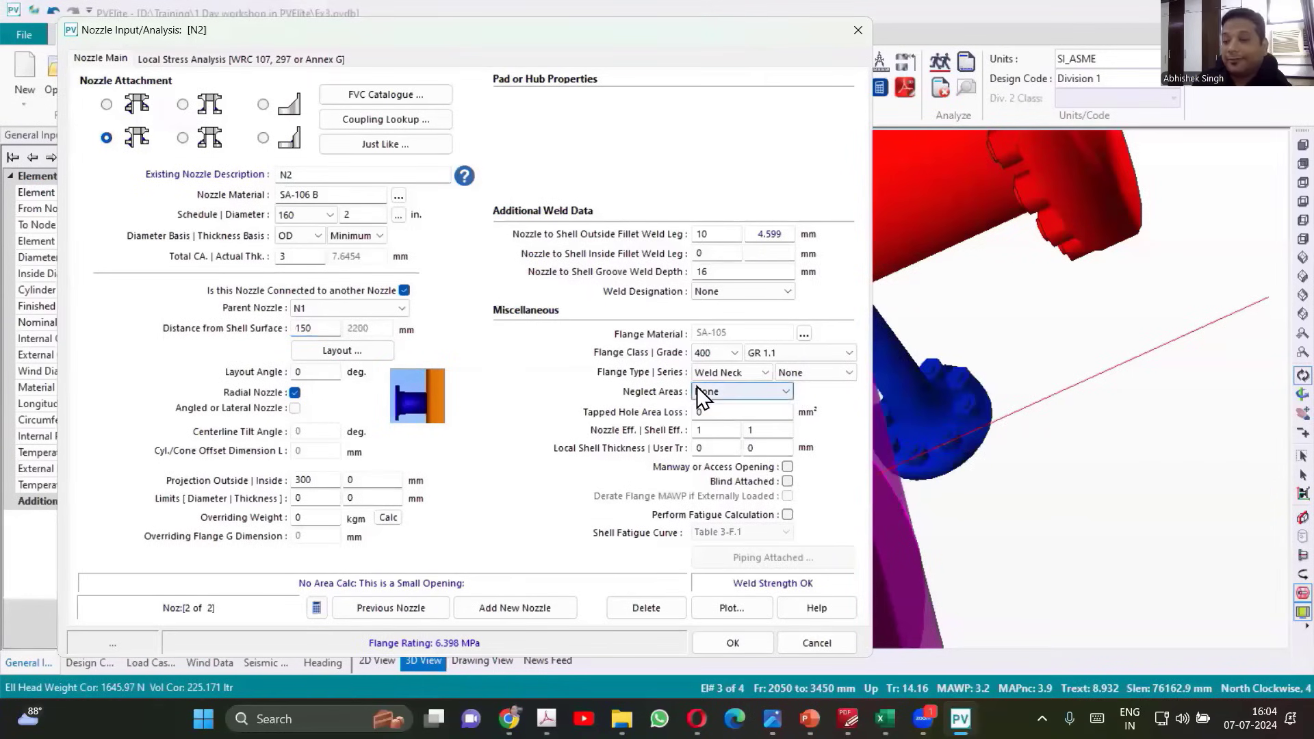
pyautogui.click(720, 643)
pyautogui.scroll(5, 961, 336)
pyautogui.scroll(-5, 910, 369)
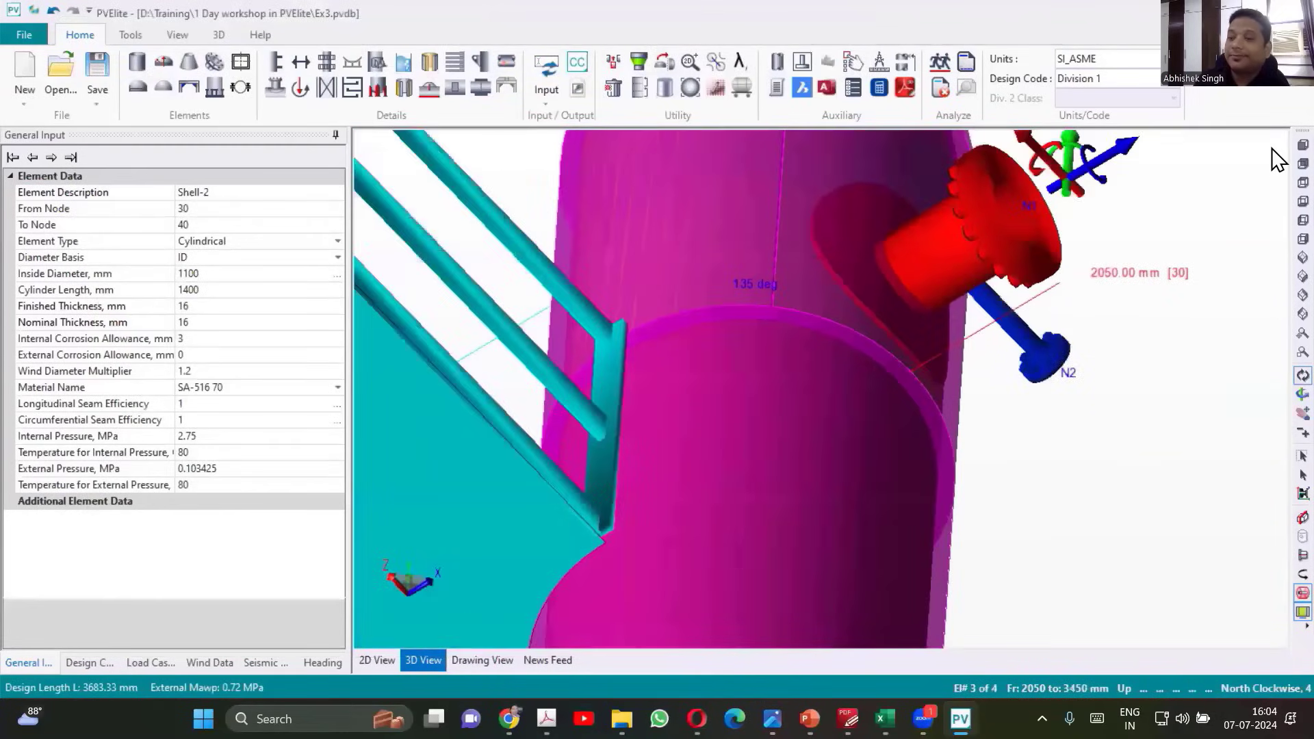
# Step: Reopen nozzle N2 and shorten its outside projection from 300 to 150 mm
pyautogui.click(1303, 144)
pyautogui.moveTo(936, 326); pyautogui.dragTo(779, 311)
pyautogui.scroll(5, 780, 308)
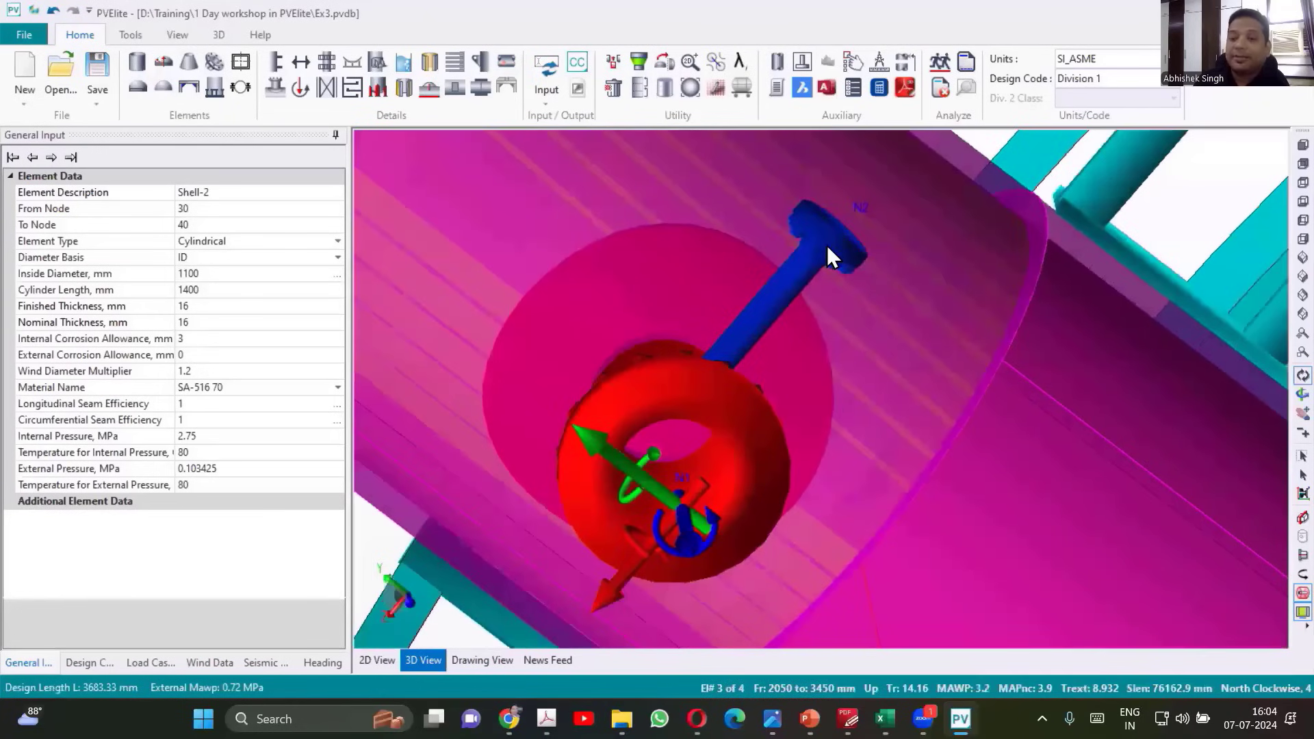
pyautogui.doubleClick(827, 245)
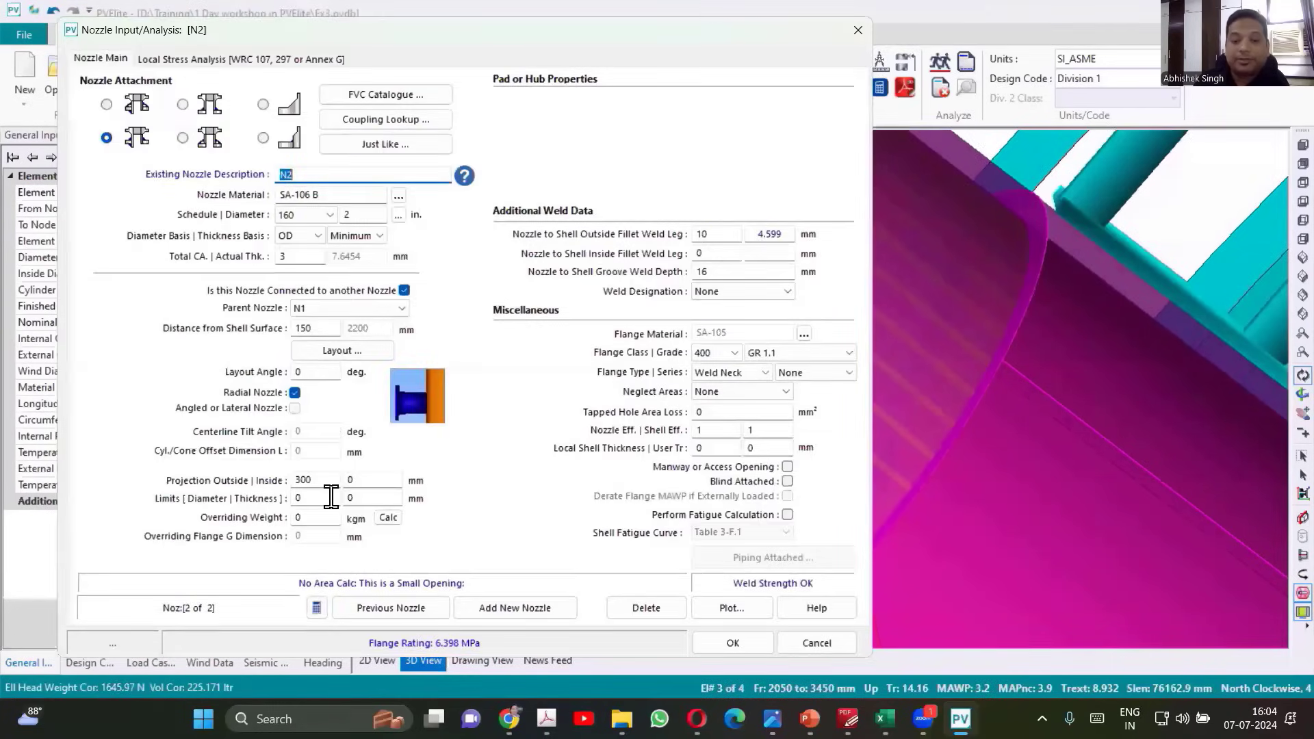
pyautogui.click(319, 480)
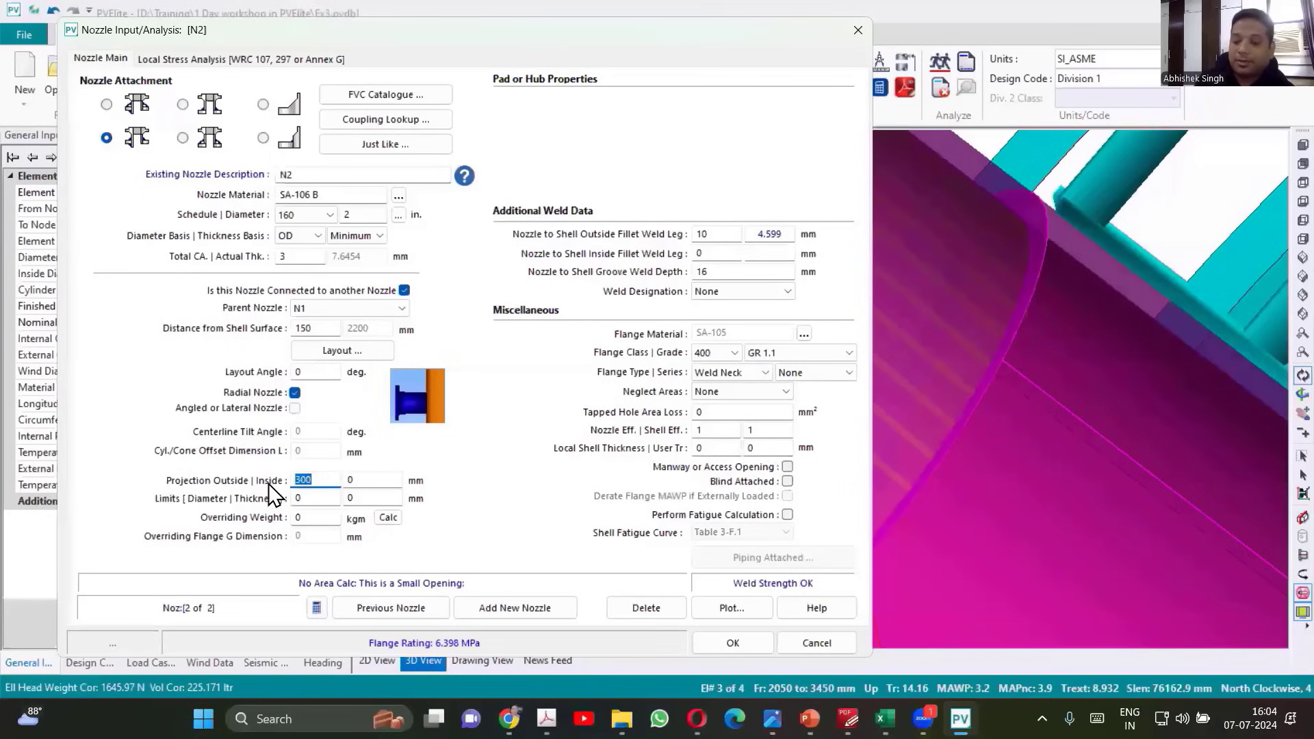
pyautogui.write('1')
pyautogui.press('Tab')
pyautogui.press('Tab')
pyautogui.press('Tab')
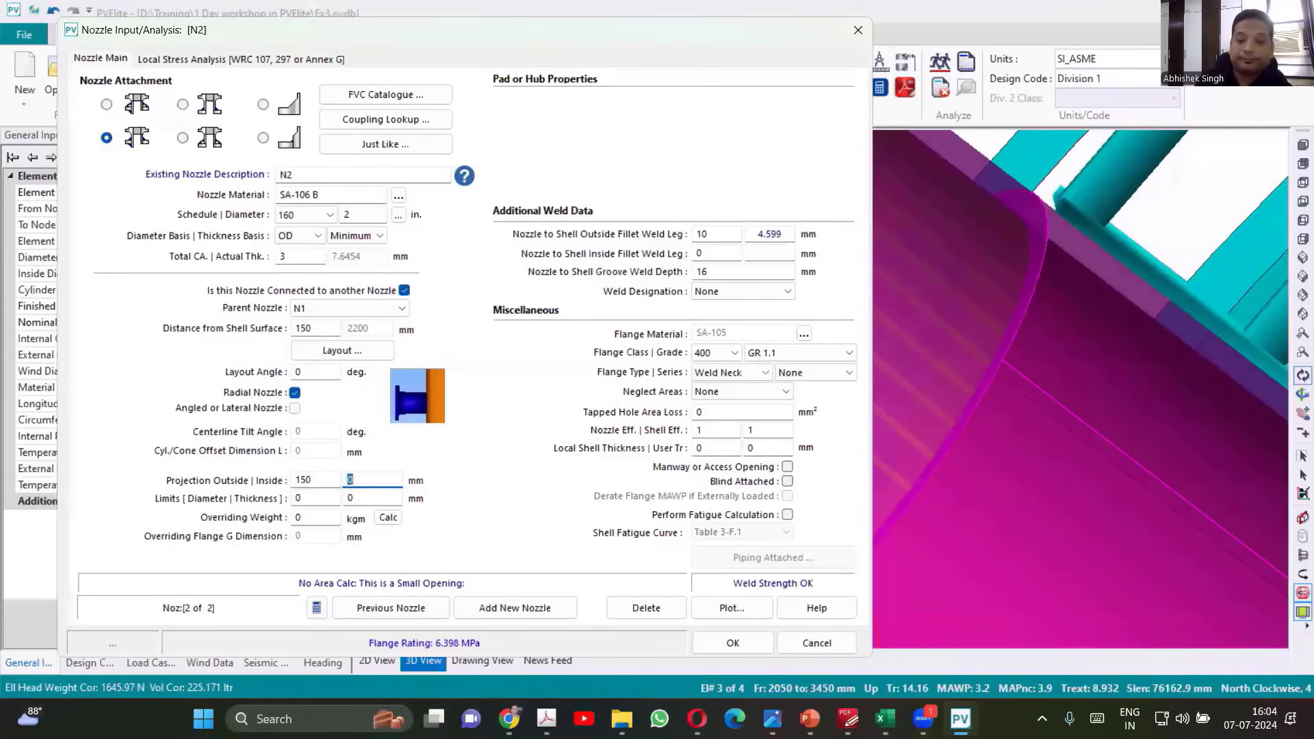
pyautogui.click(732, 643)
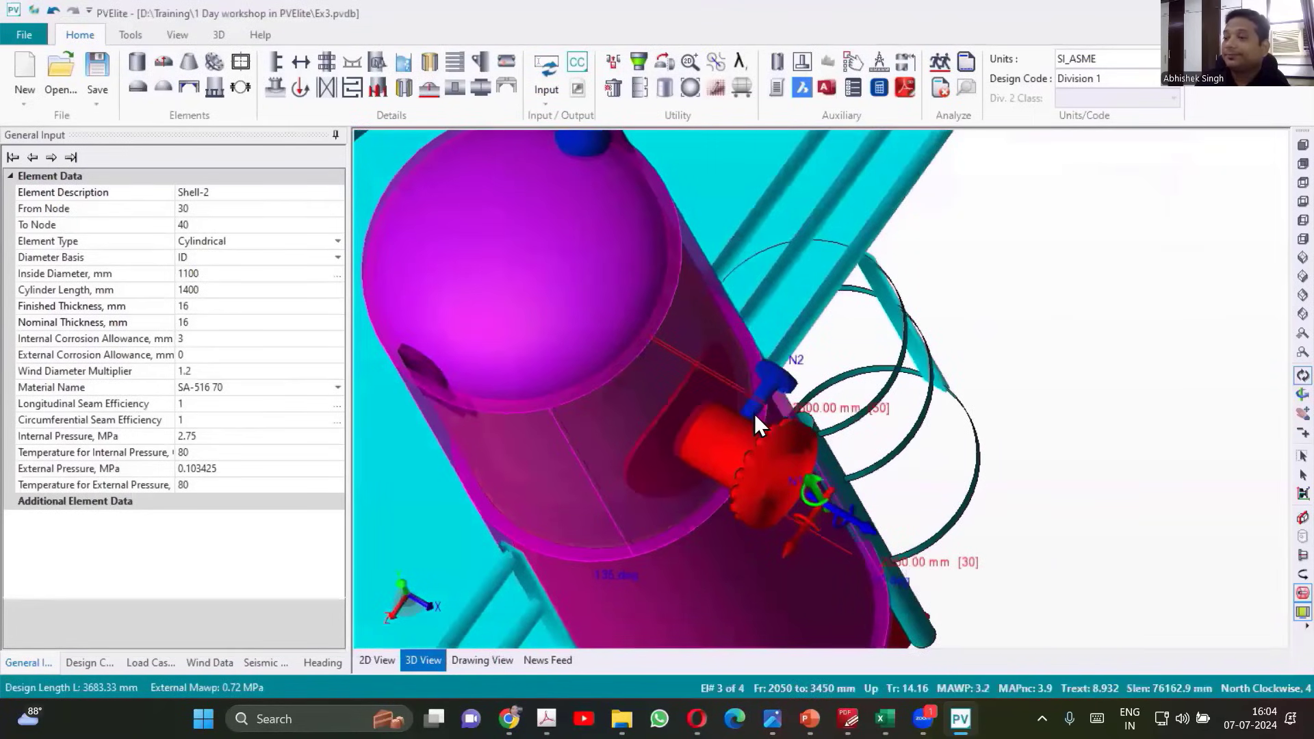
# Step: Select the Top Head, hide the insulation in the 3D view, and start a new nozzle there
pyautogui.click(1303, 144)
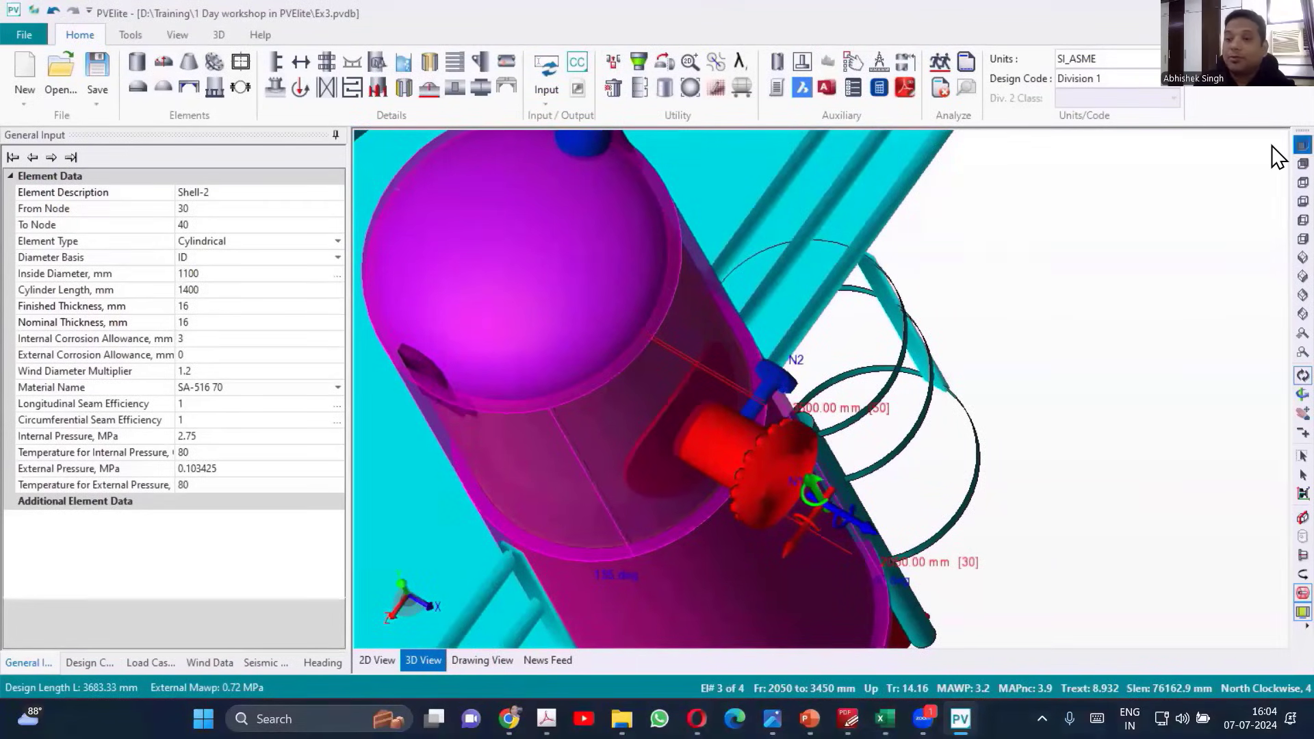
pyautogui.scroll(4, 1008, 226)
pyautogui.scroll(-3, 542, 258)
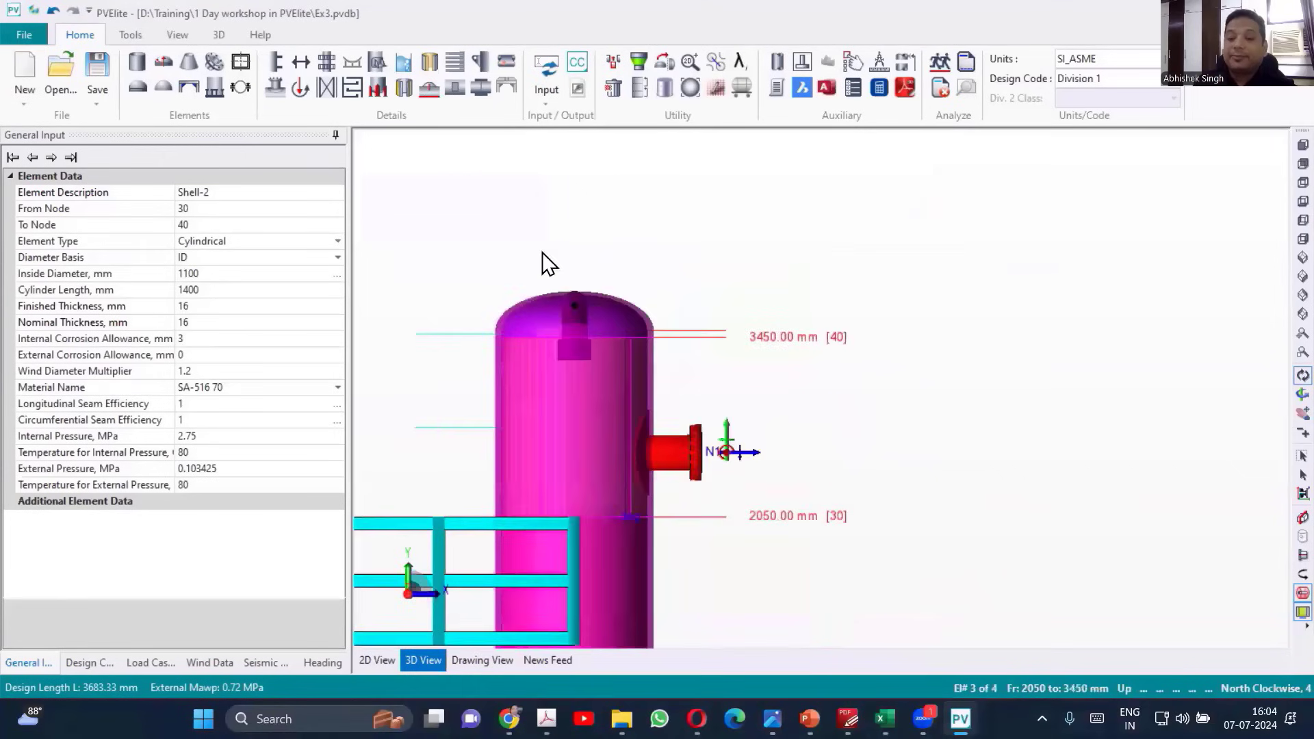
pyautogui.scroll(5, 573, 343)
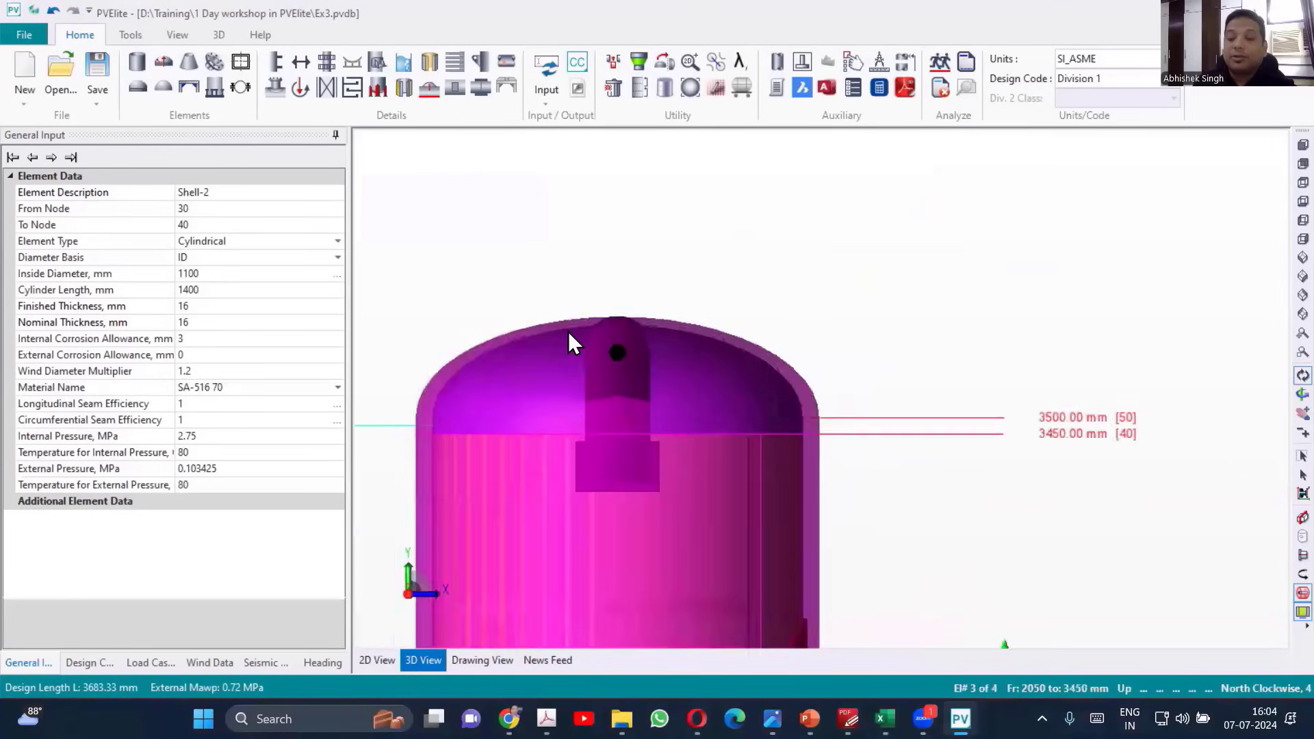
pyautogui.click(645, 428)
pyautogui.rightClick(955, 160)
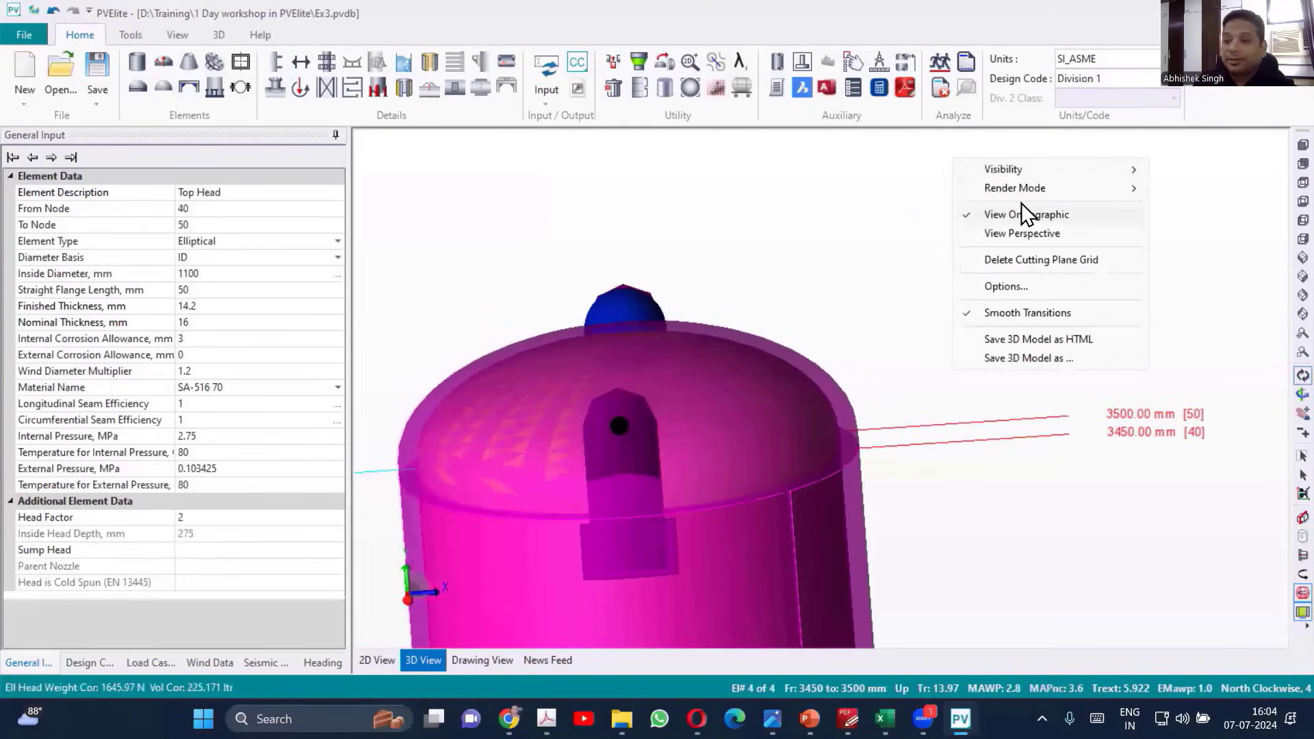
pyautogui.moveTo(1021, 174)
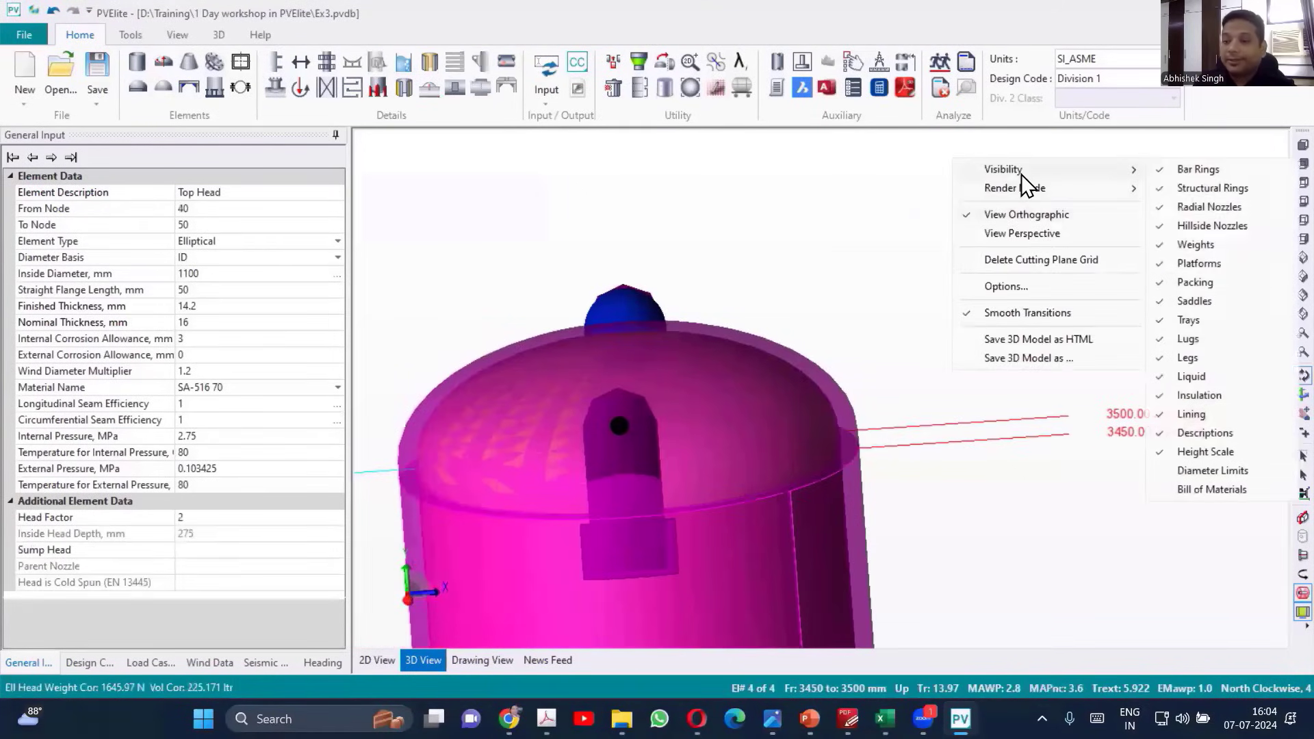
pyautogui.click(1195, 396)
pyautogui.moveTo(744, 377); pyautogui.dragTo(611, 361)
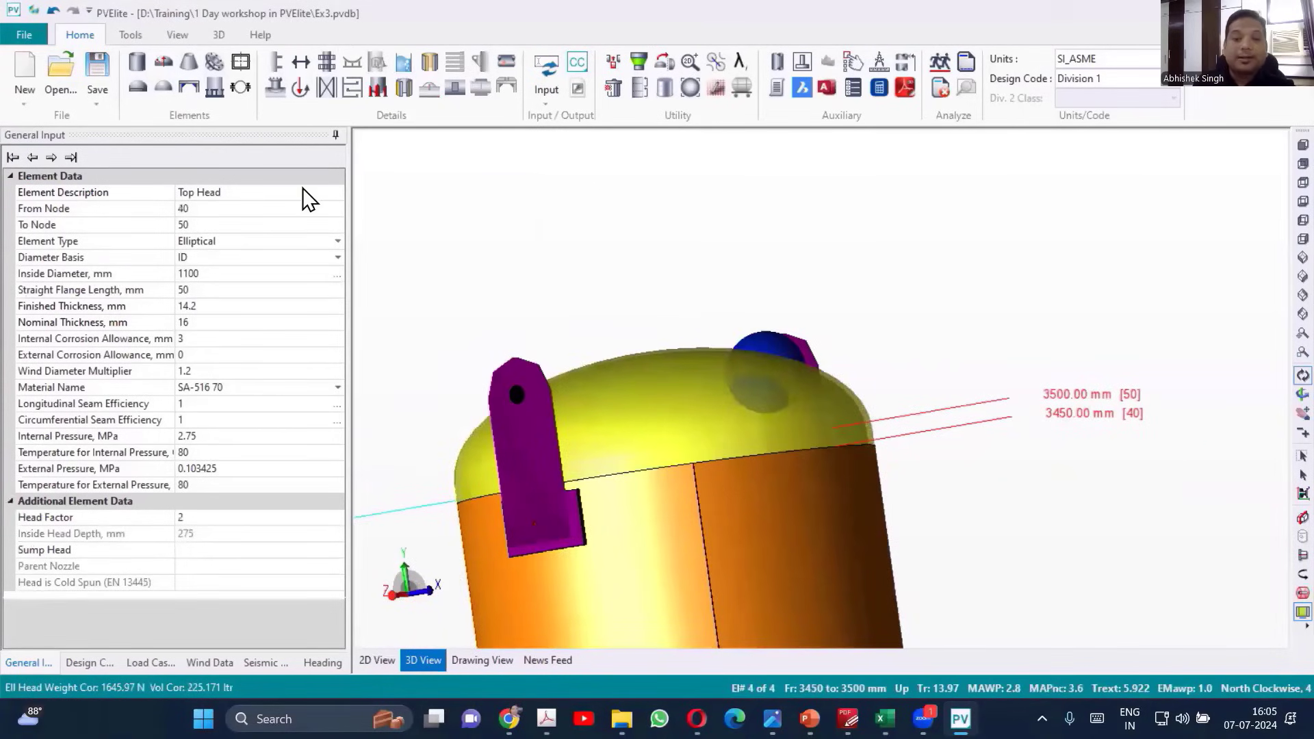
pyautogui.click(294, 98)
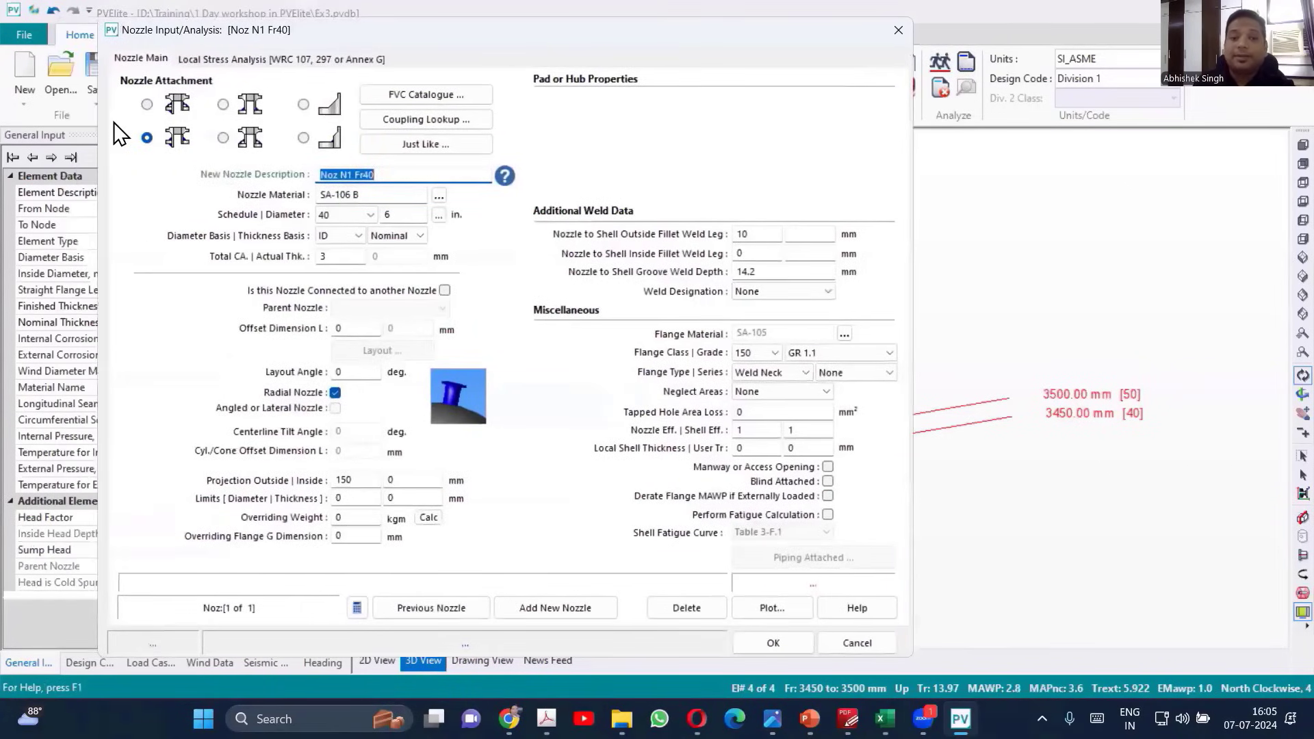
# Step: Choose the padded attachment type, name the nozzle N3, and set schedule 80
pyautogui.click(146, 105)
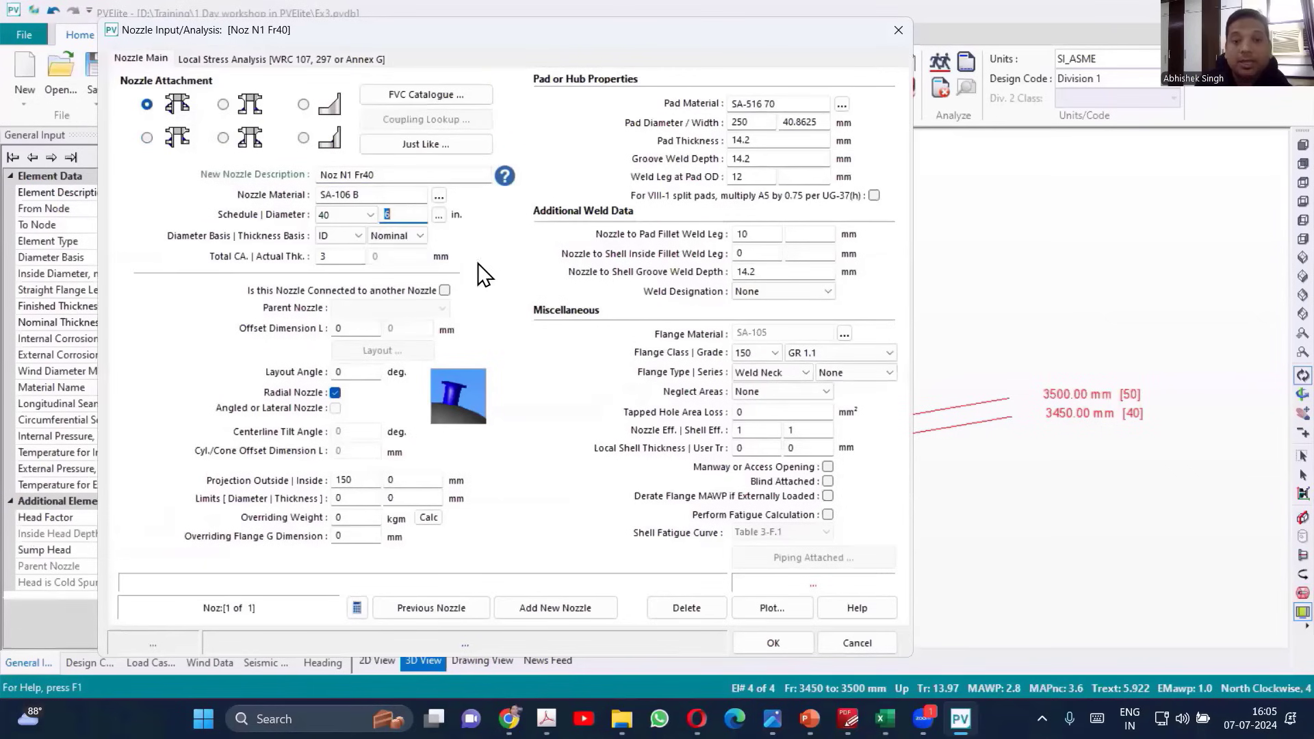
pyautogui.click(319, 175)
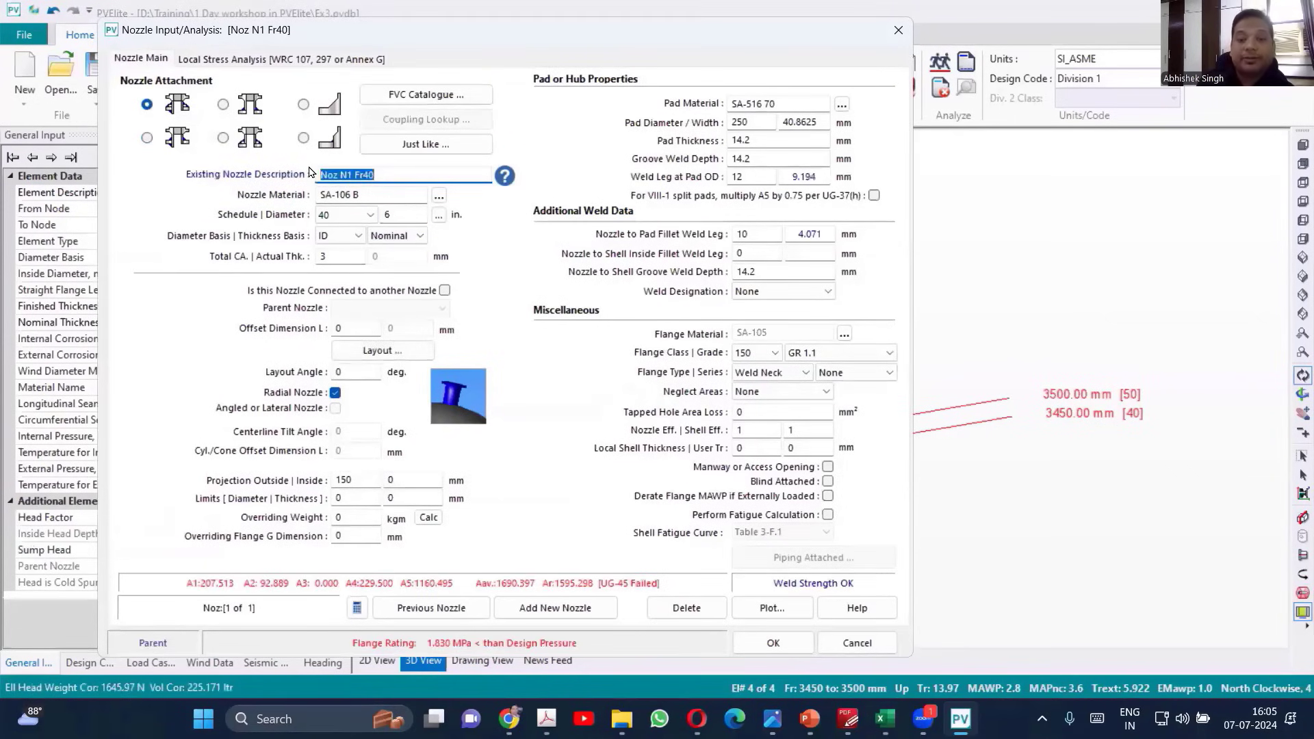
pyautogui.write('N3')
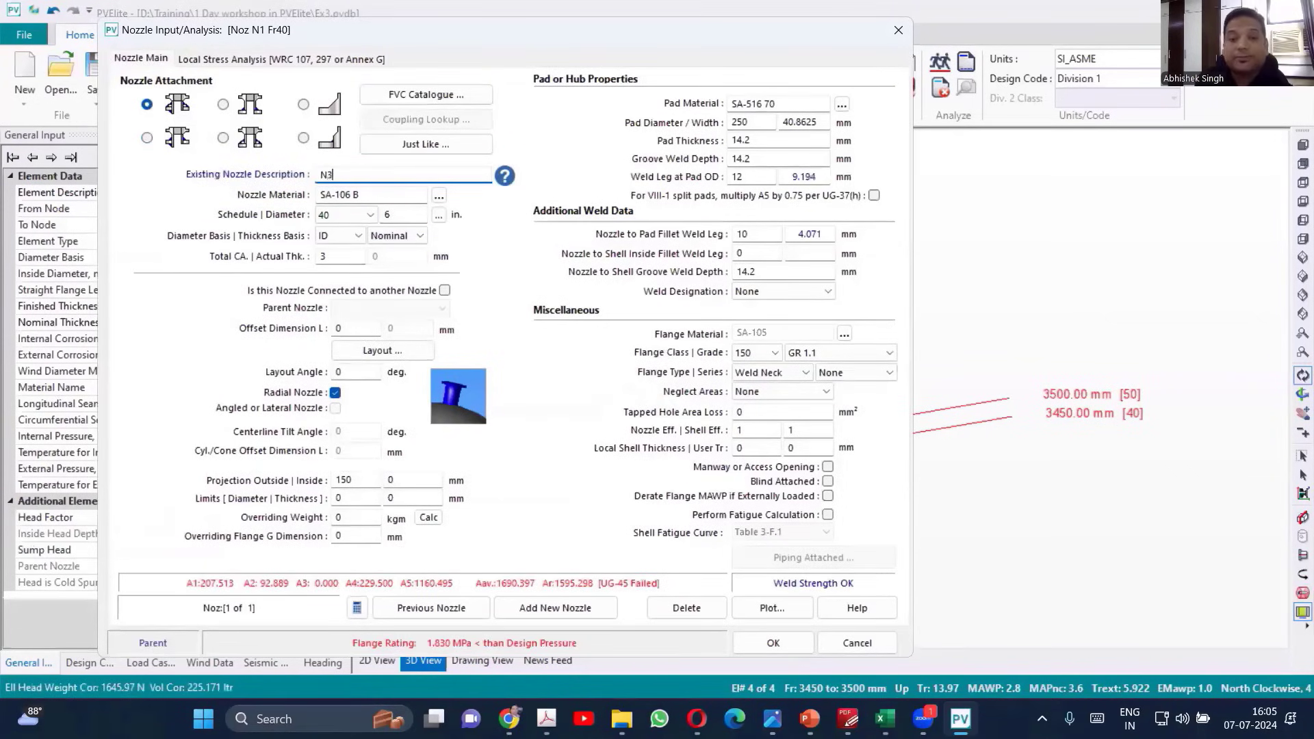
pyautogui.press('Tab')
pyautogui.press('Tab')
pyautogui.press('Tab')
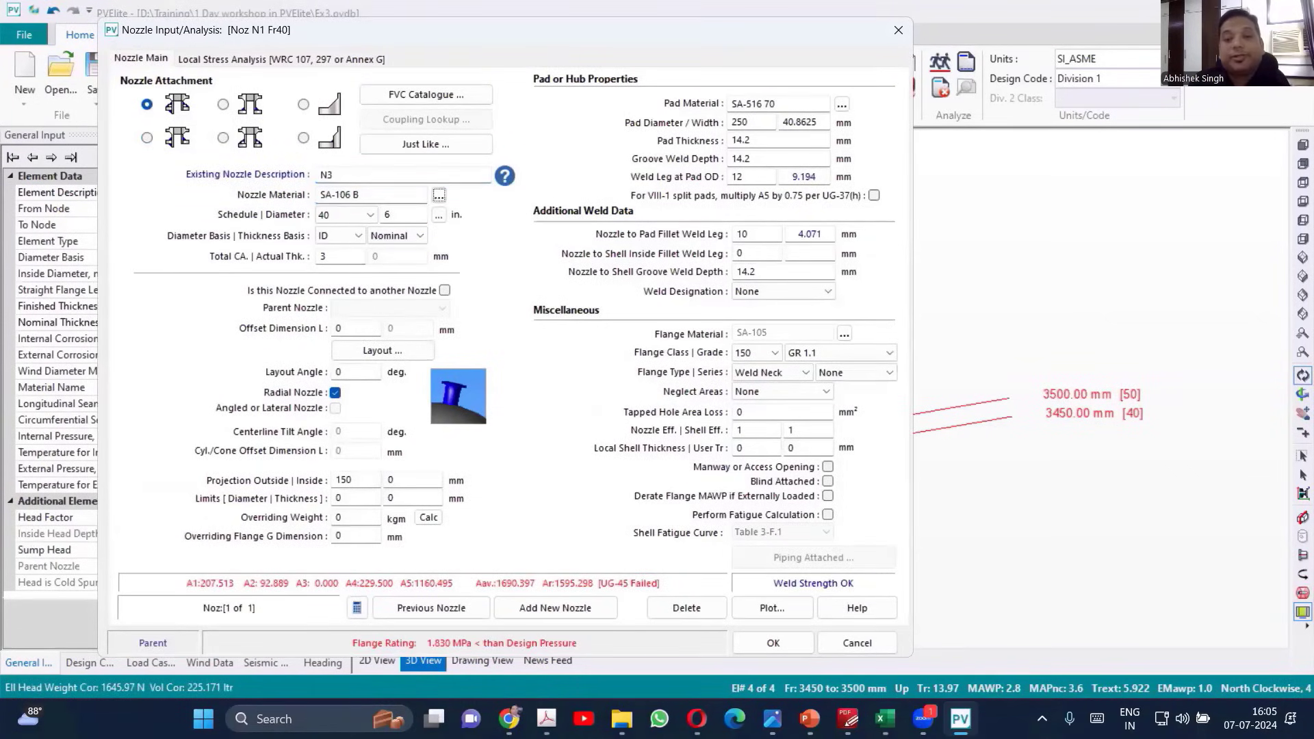
pyautogui.press('Tab')
pyautogui.click(347, 217)
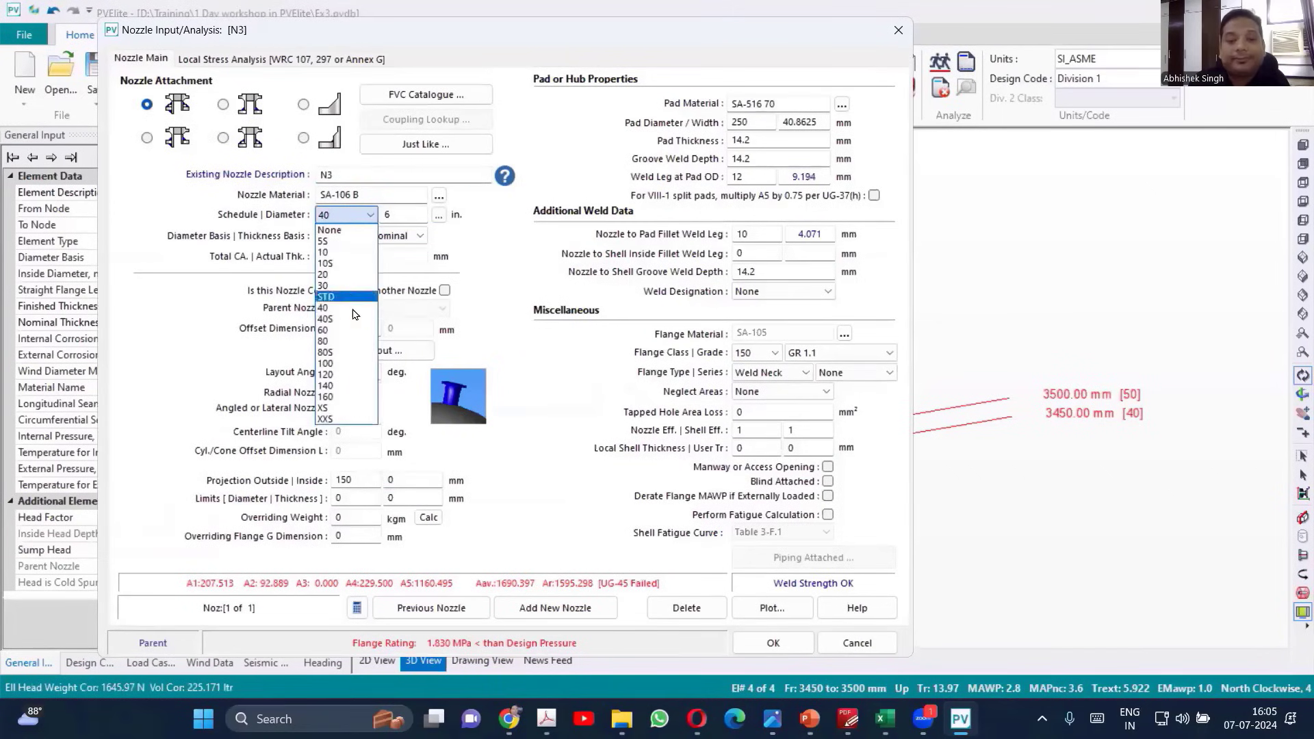
pyautogui.click(352, 343)
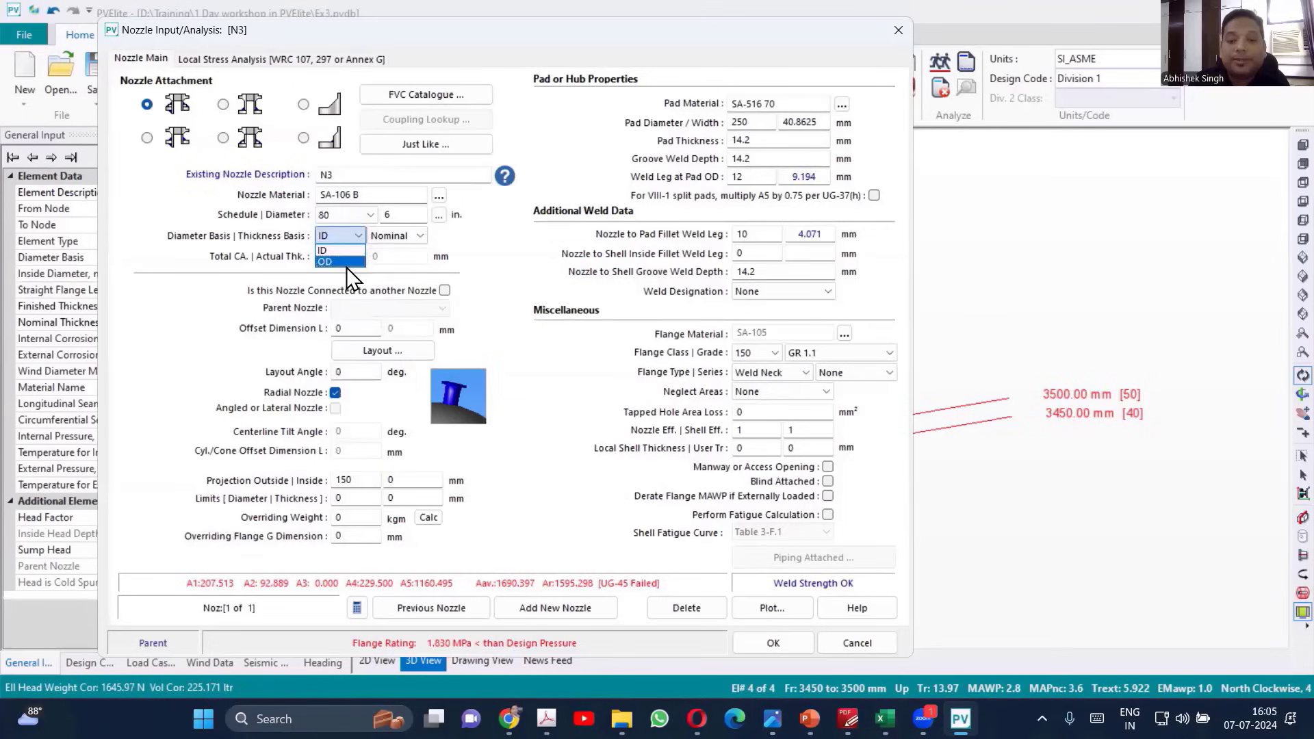
# Step: Set OD diameter basis, Minimum thickness basis, 3 mm corrosion and class 300 flange, then save N3
pyautogui.click(347, 266)
pyautogui.click(414, 237)
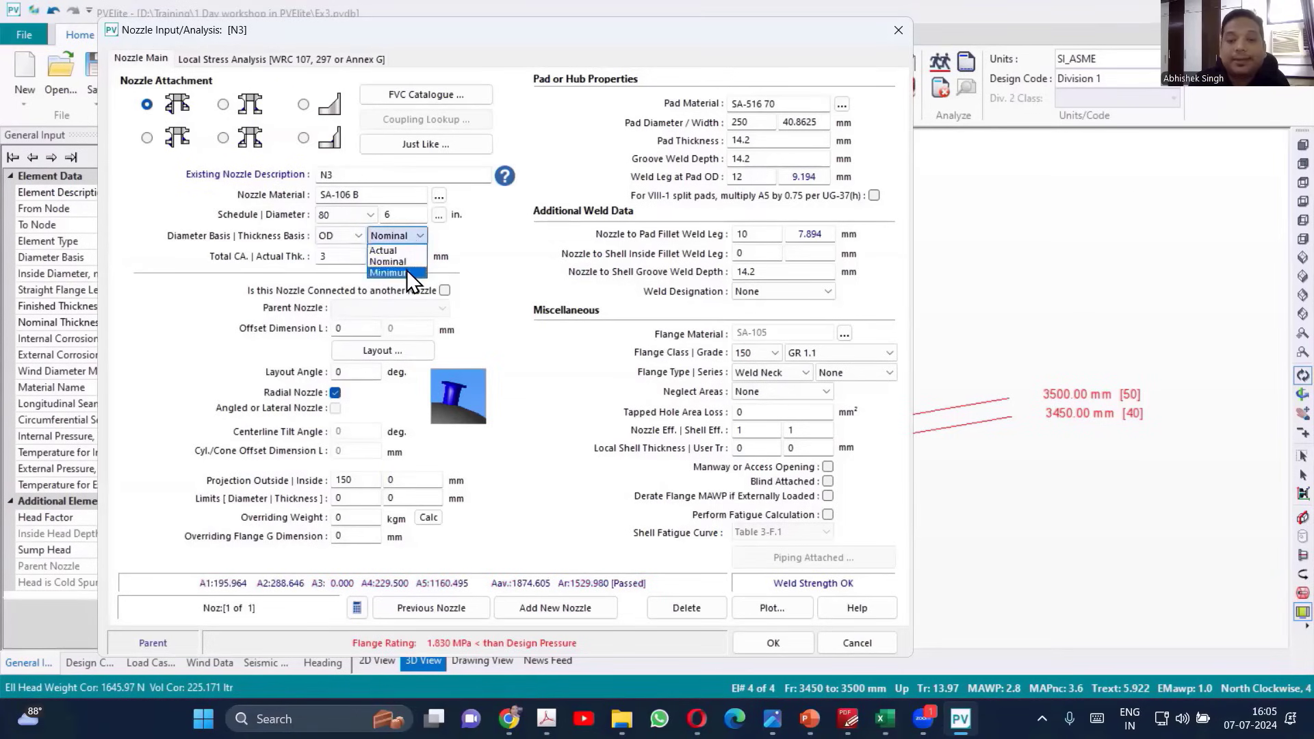
pyautogui.click(406, 273)
pyautogui.press('Tab')
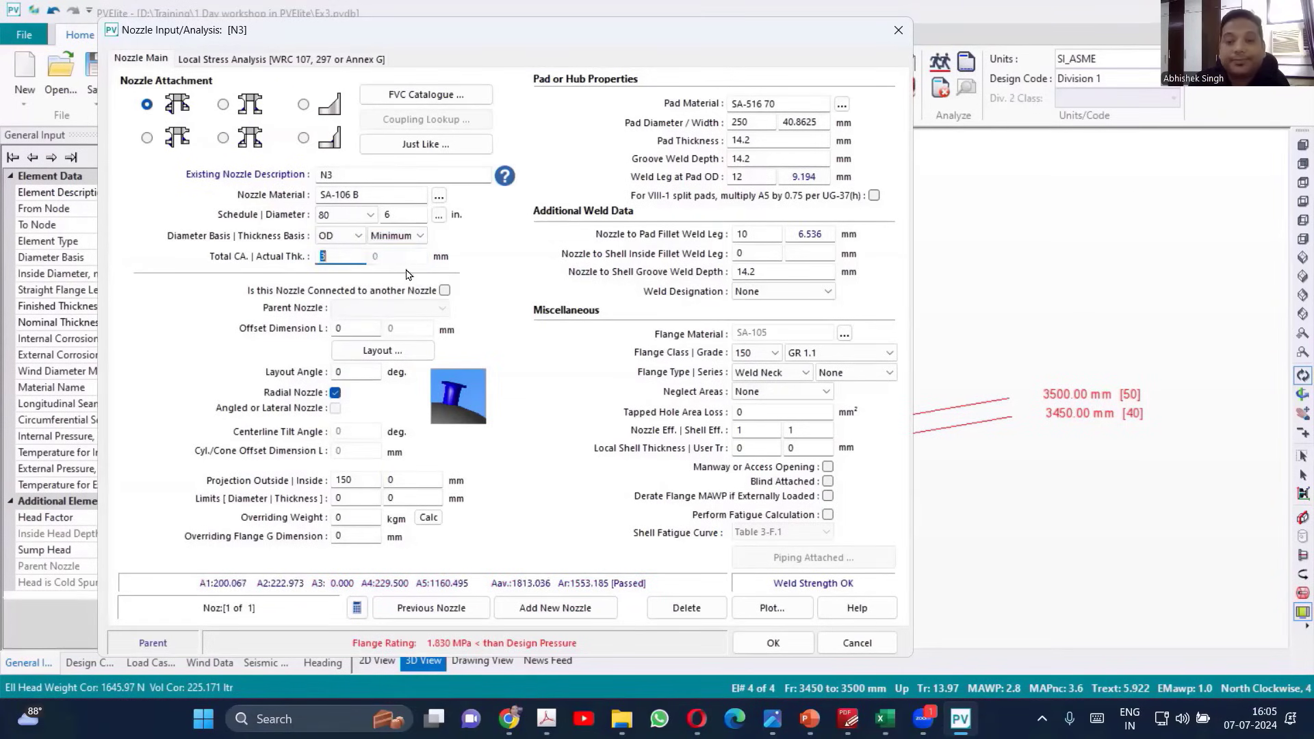
pyautogui.press('Tab')
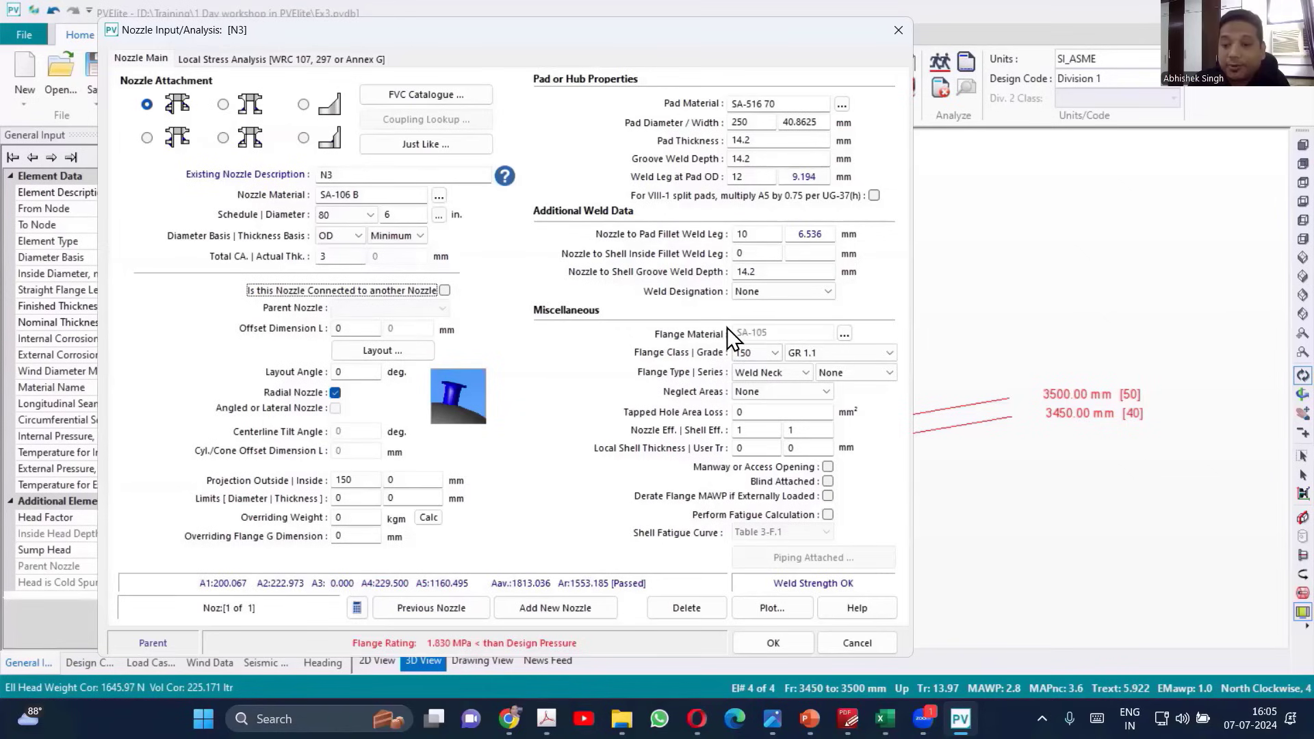
pyautogui.click(777, 352)
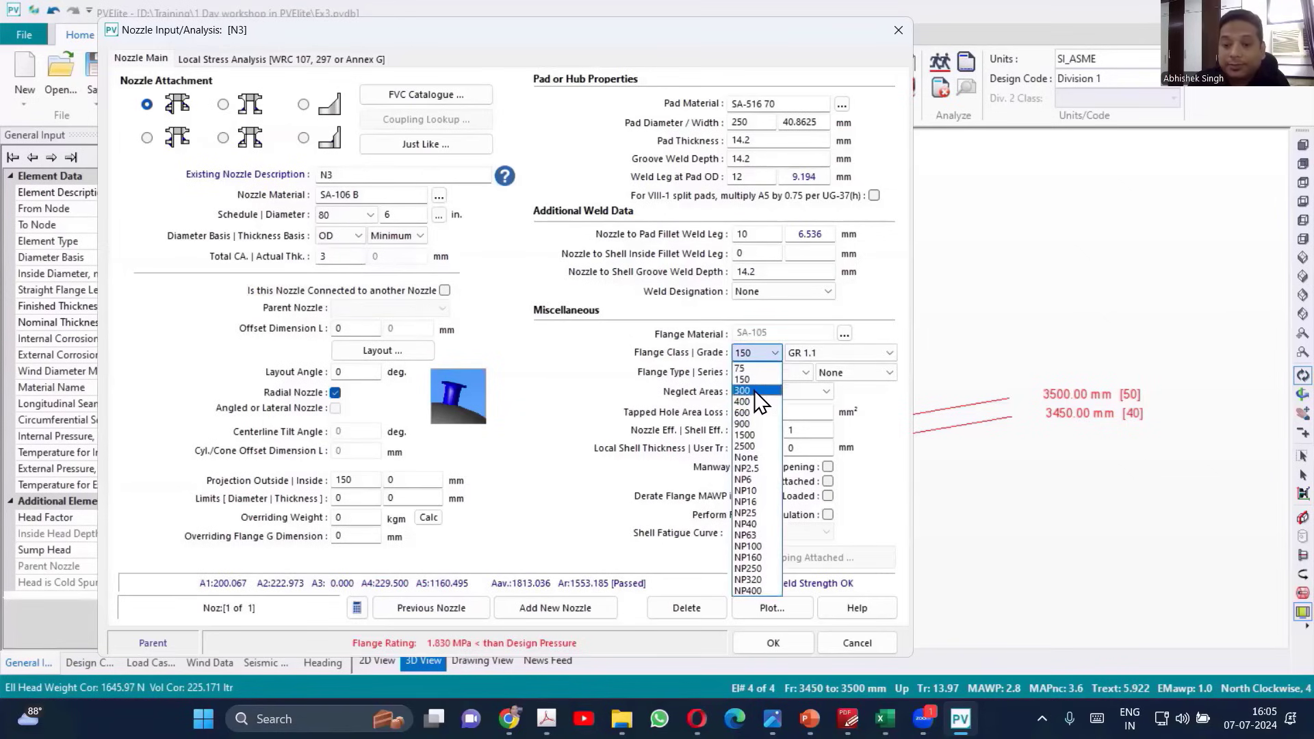
pyautogui.click(754, 391)
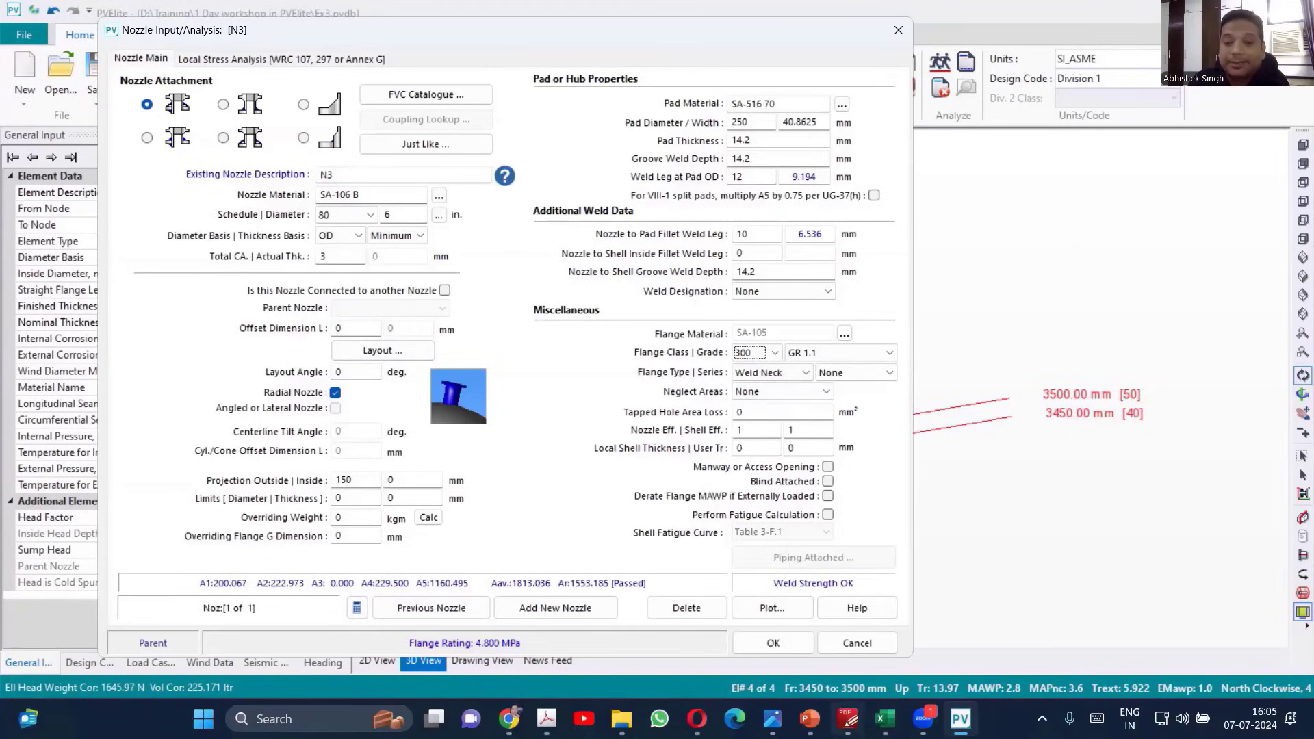
pyautogui.moveTo(848, 719)
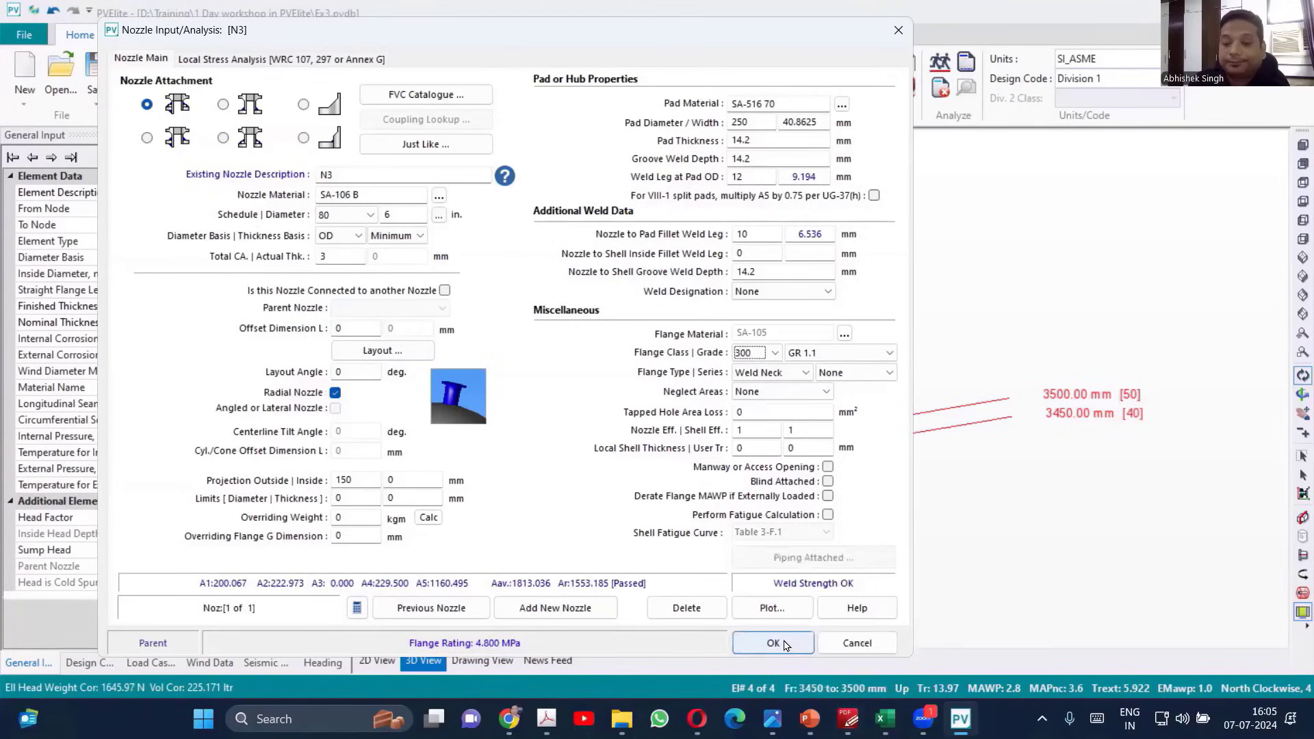
pyautogui.click(786, 644)
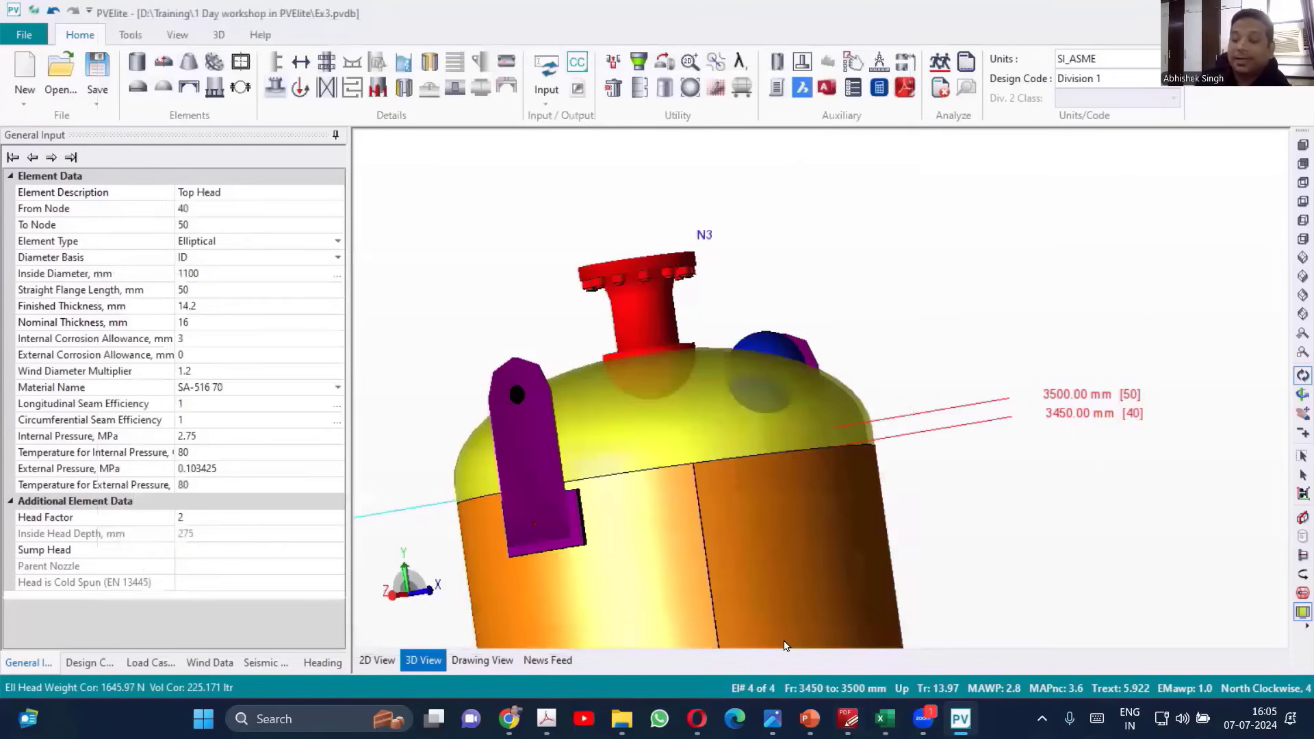
# Step: Orbit around the top head and reopen nozzle N3's input data
pyautogui.moveTo(720, 435); pyautogui.dragTo(790, 462)
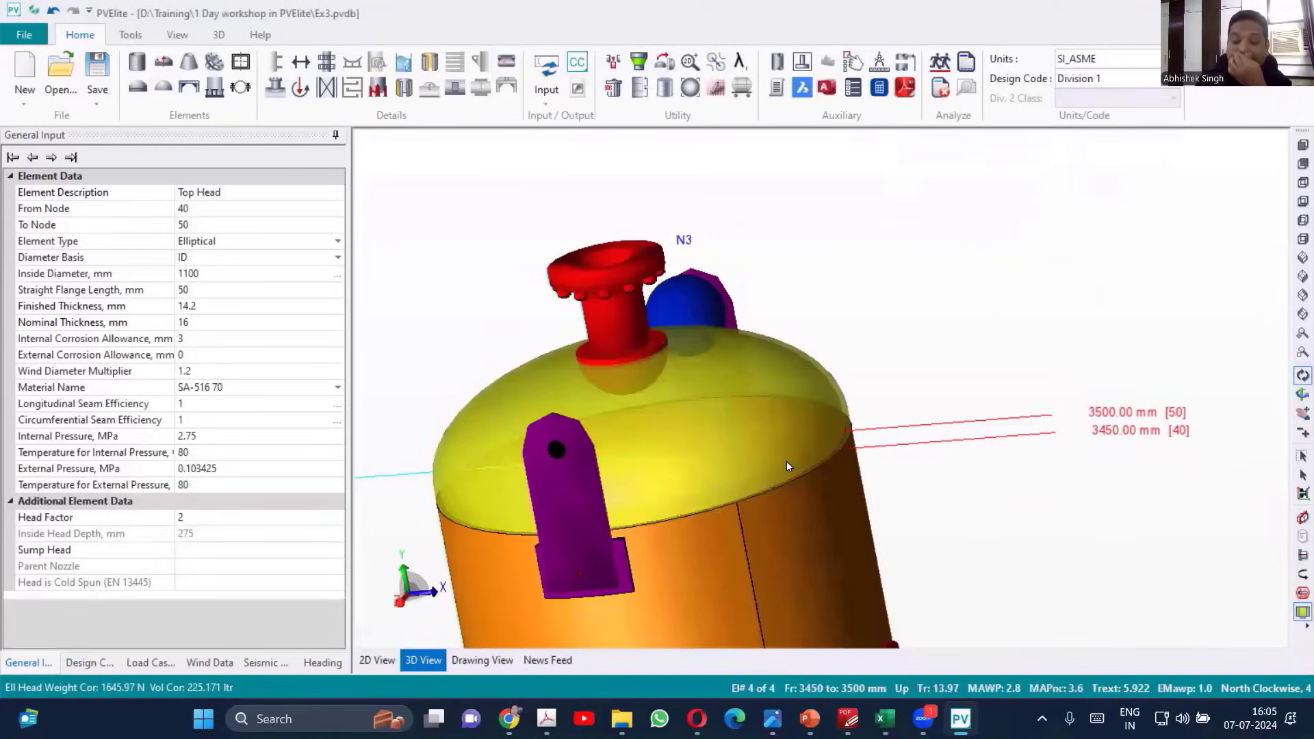
pyautogui.doubleClick(634, 296)
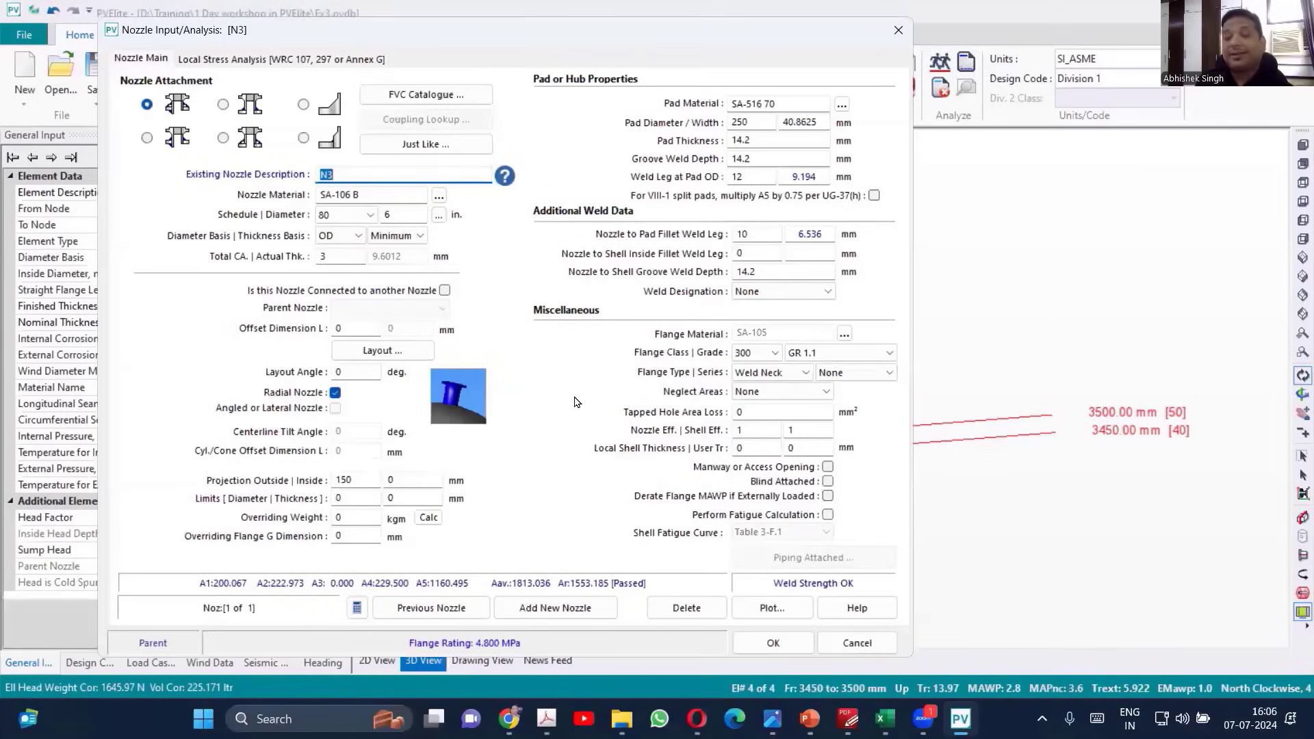
# Step: Make N3 a hillside nozzle with a 45° layout angle and 300 mm offset L, then save it
pyautogui.click(385, 350)
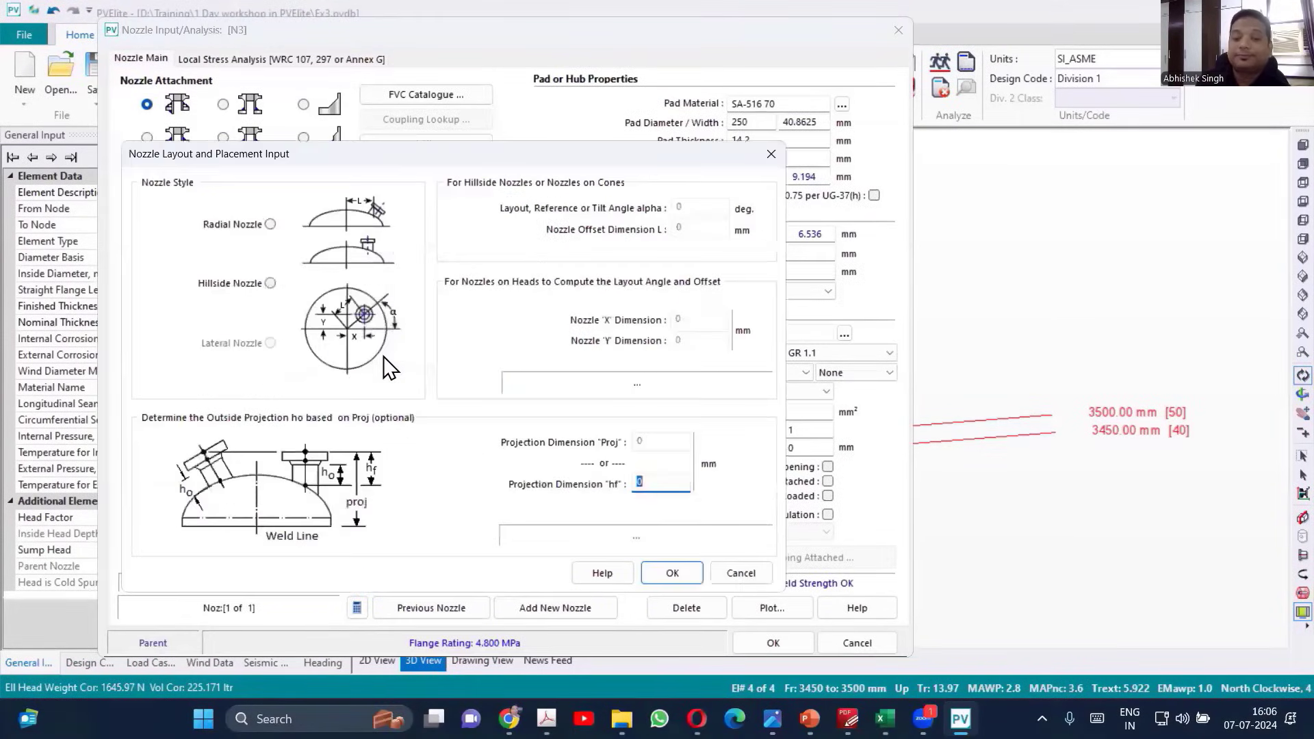
pyautogui.moveTo(487, 156); pyautogui.dragTo(597, 159)
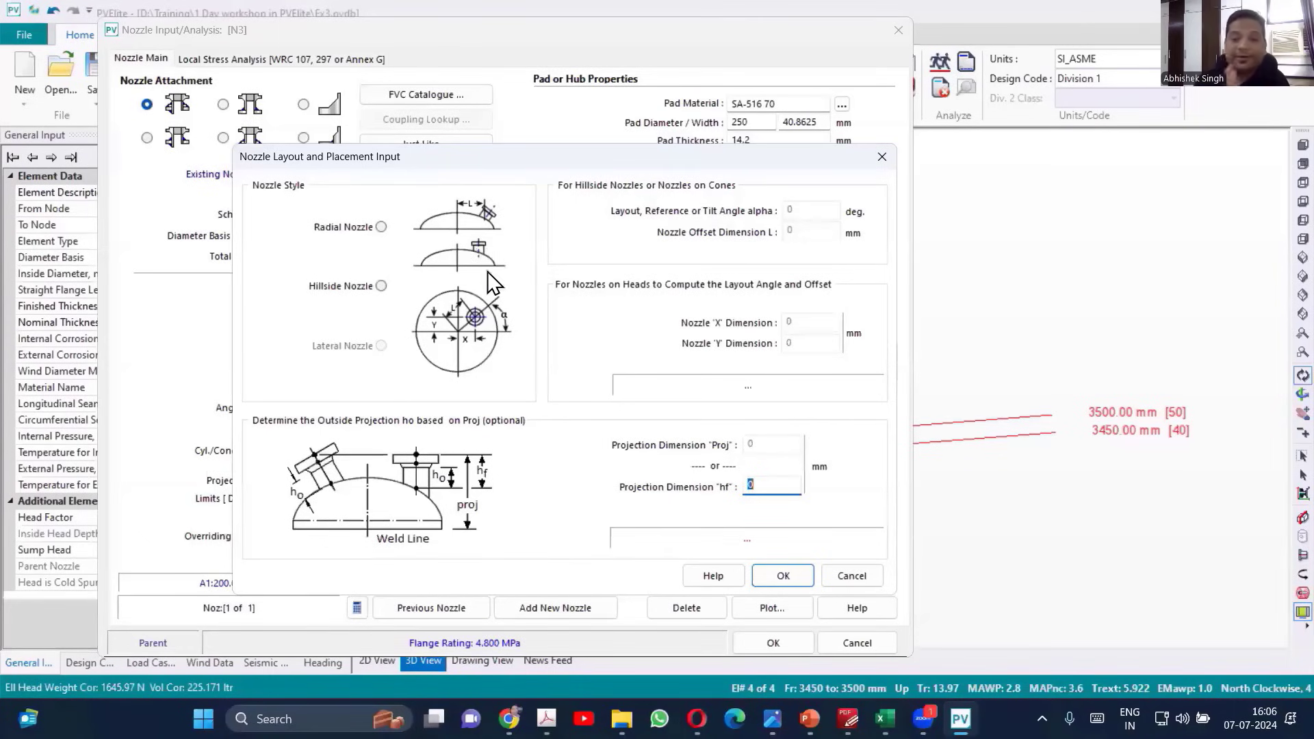
pyautogui.click(381, 286)
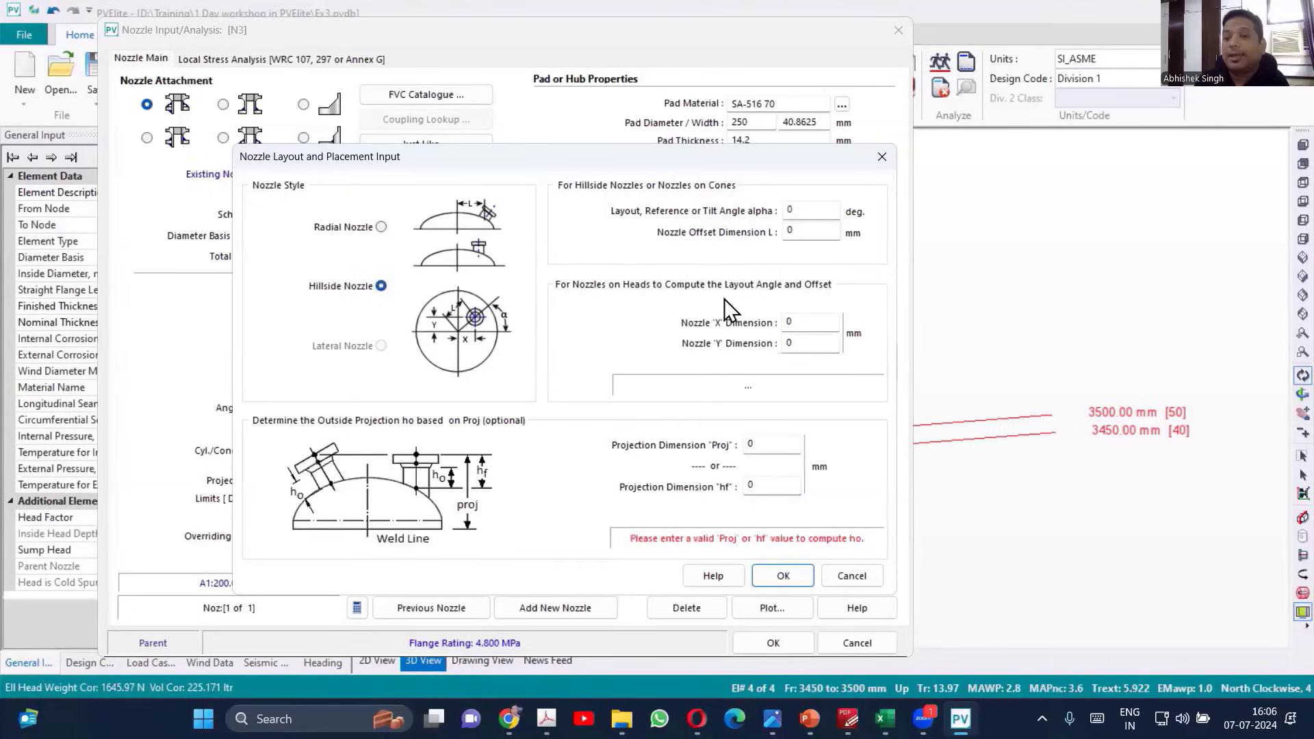
pyautogui.click(813, 213)
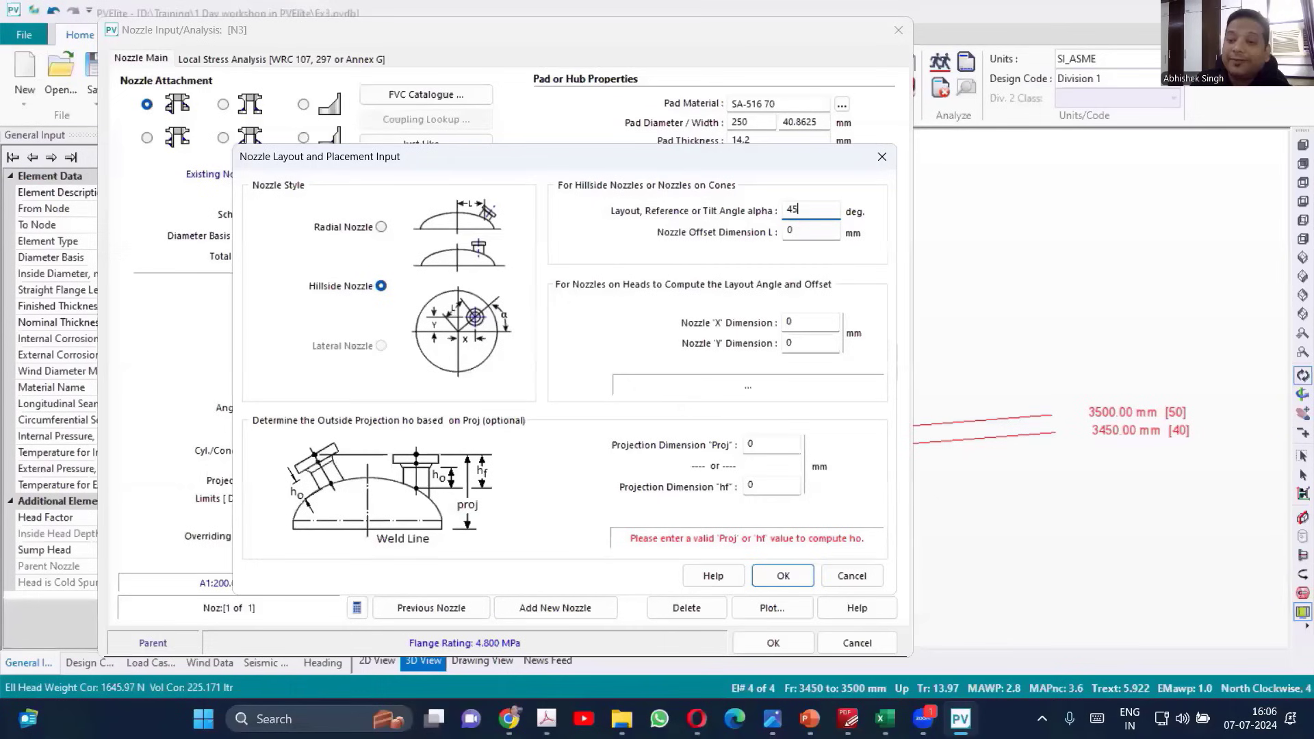
pyautogui.press('Tab')
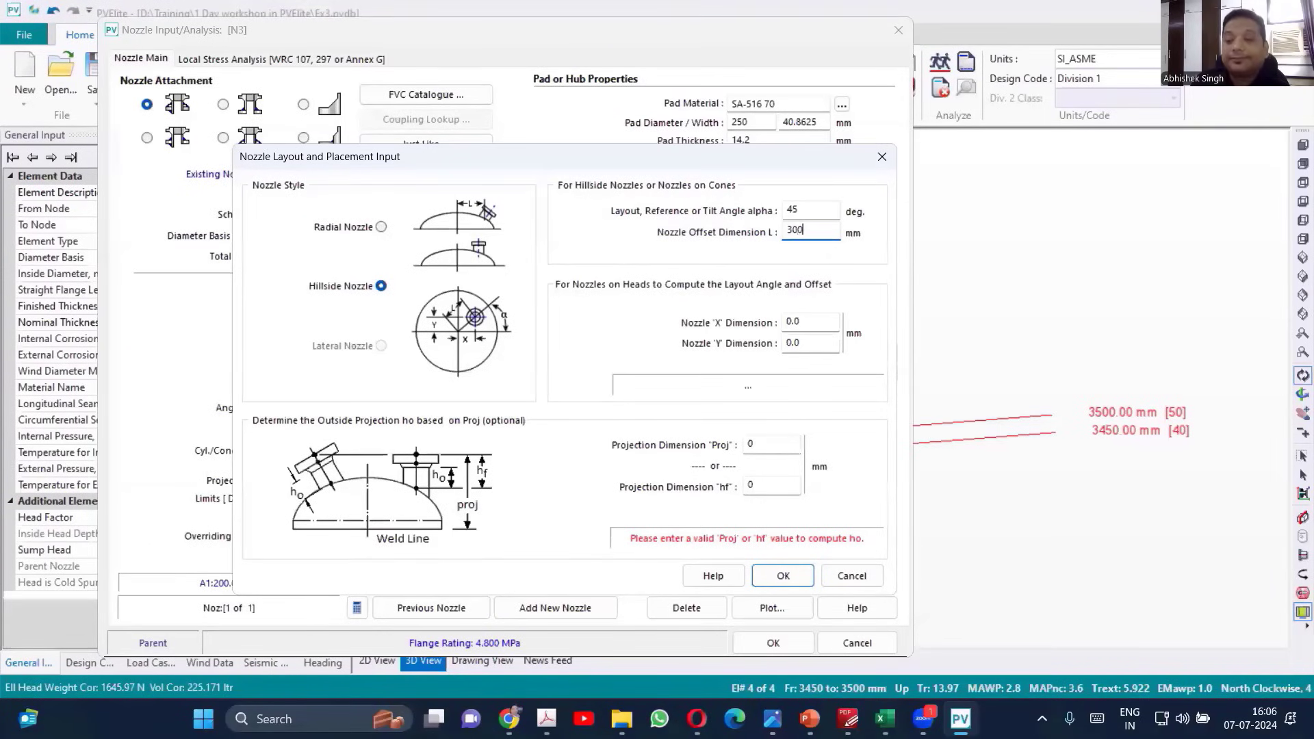
pyautogui.click(787, 322)
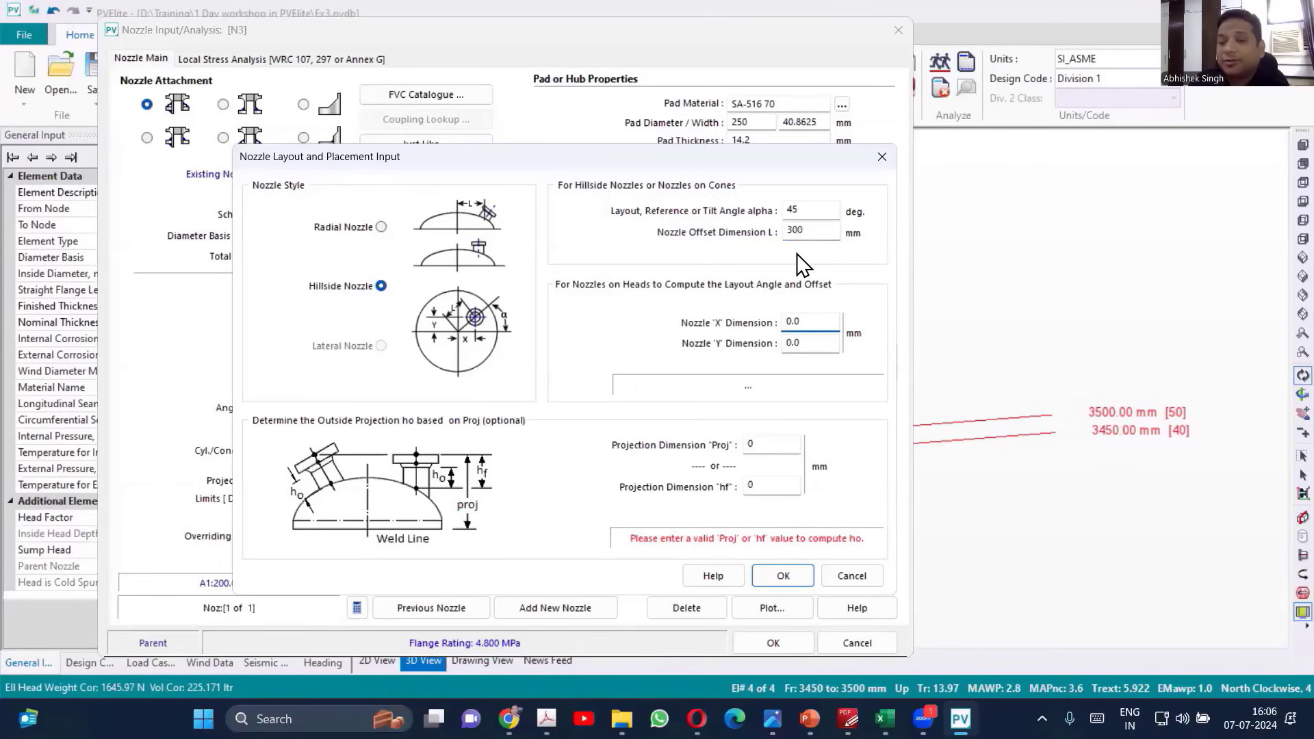
pyautogui.click(802, 210)
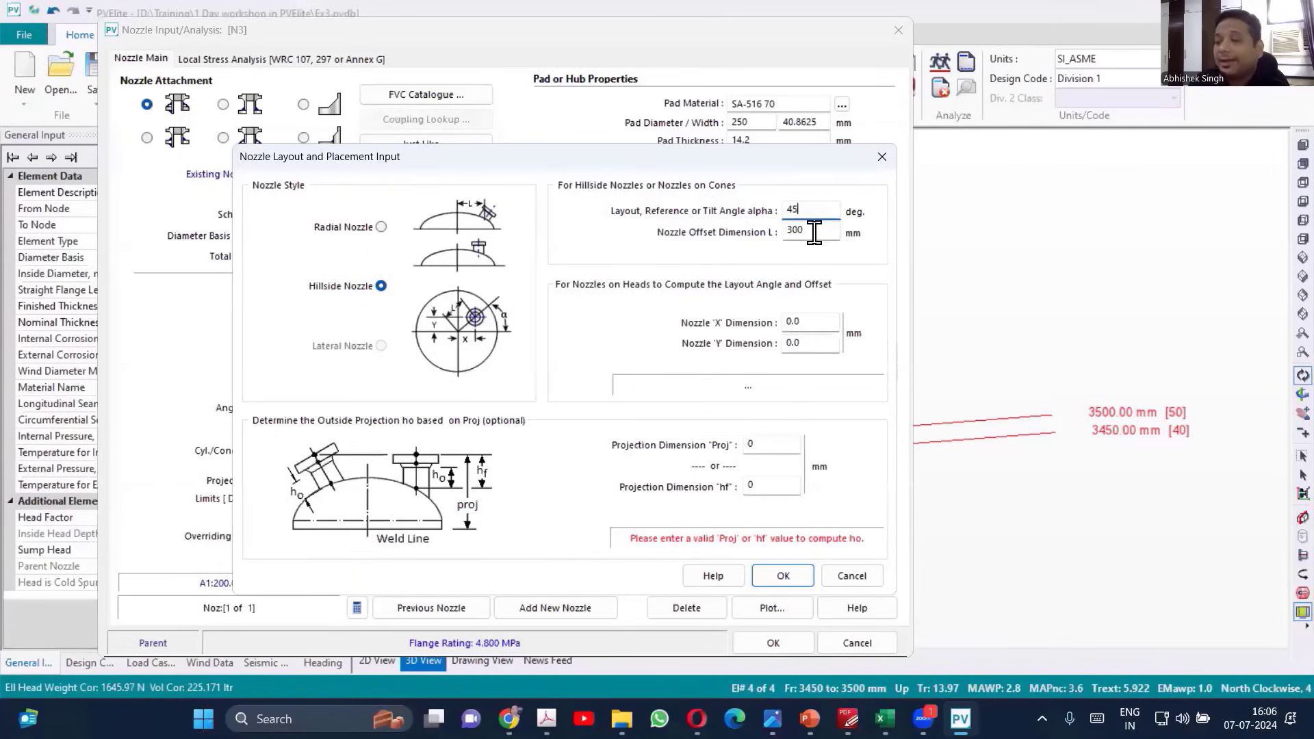
pyautogui.click(813, 233)
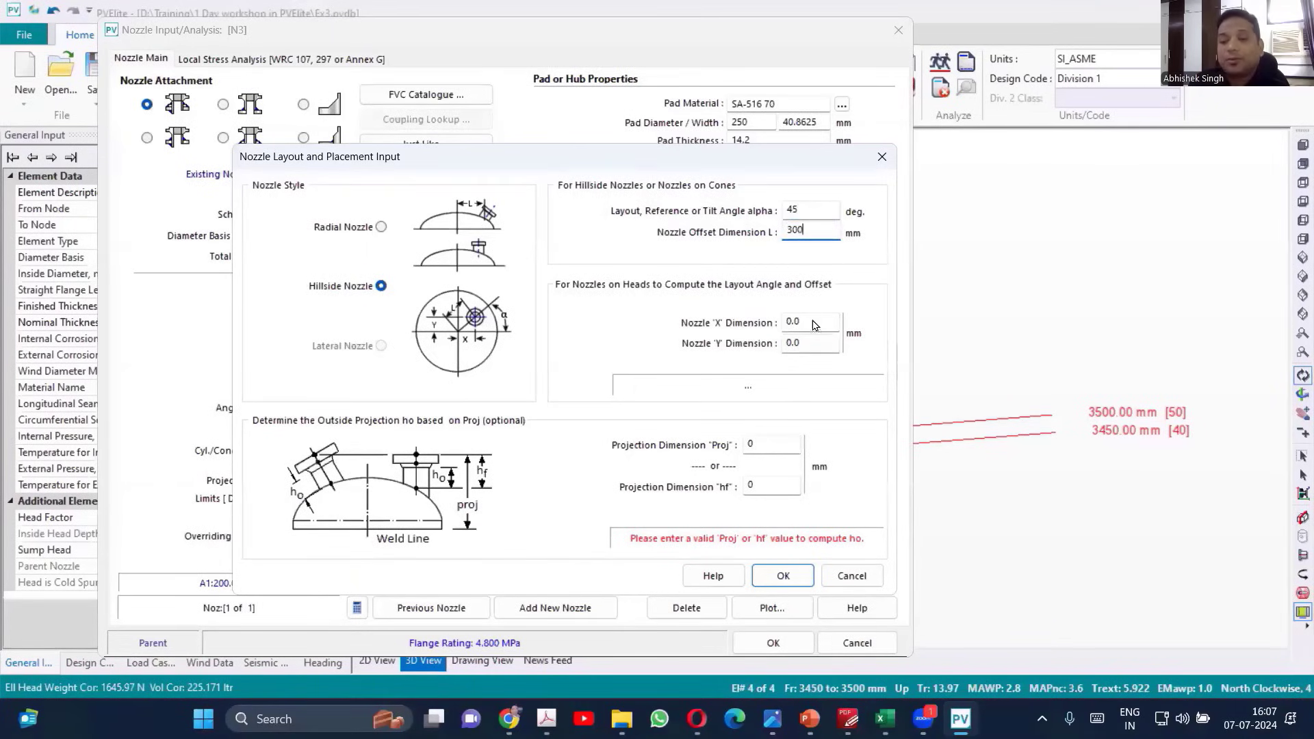
pyautogui.click(763, 580)
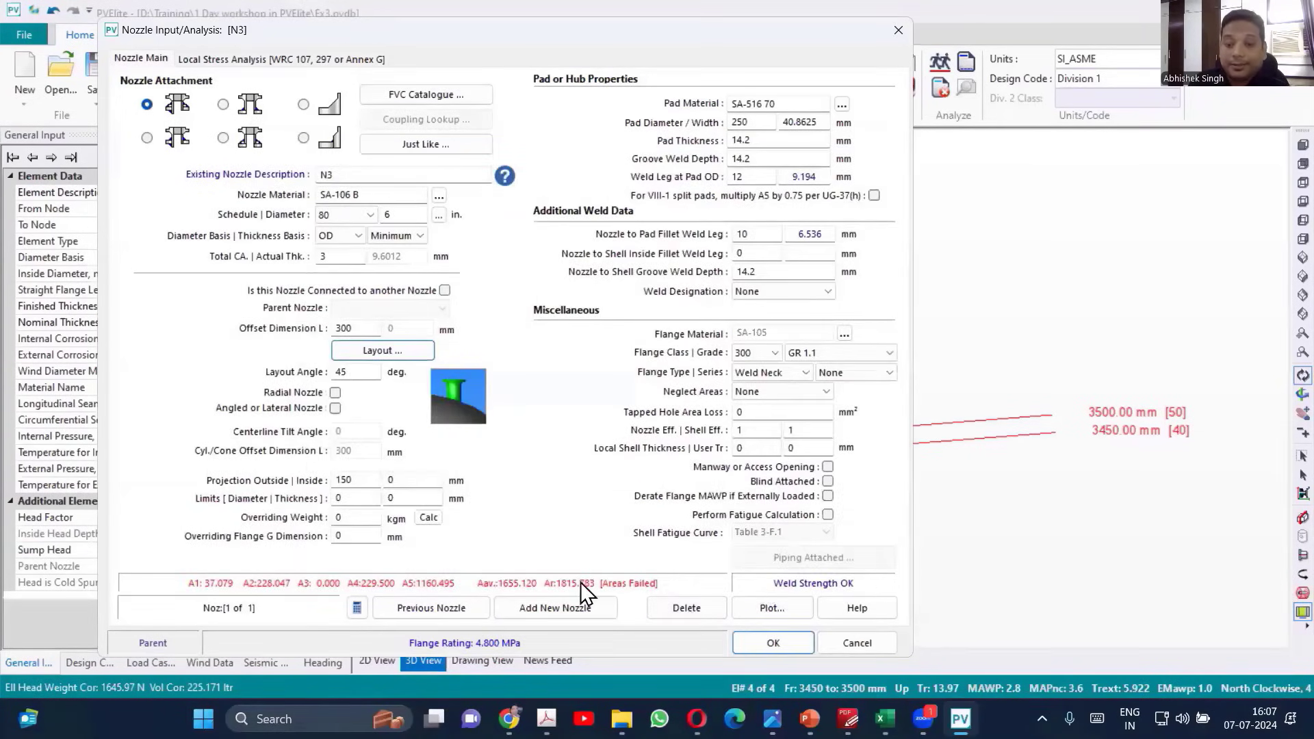
pyautogui.click(785, 642)
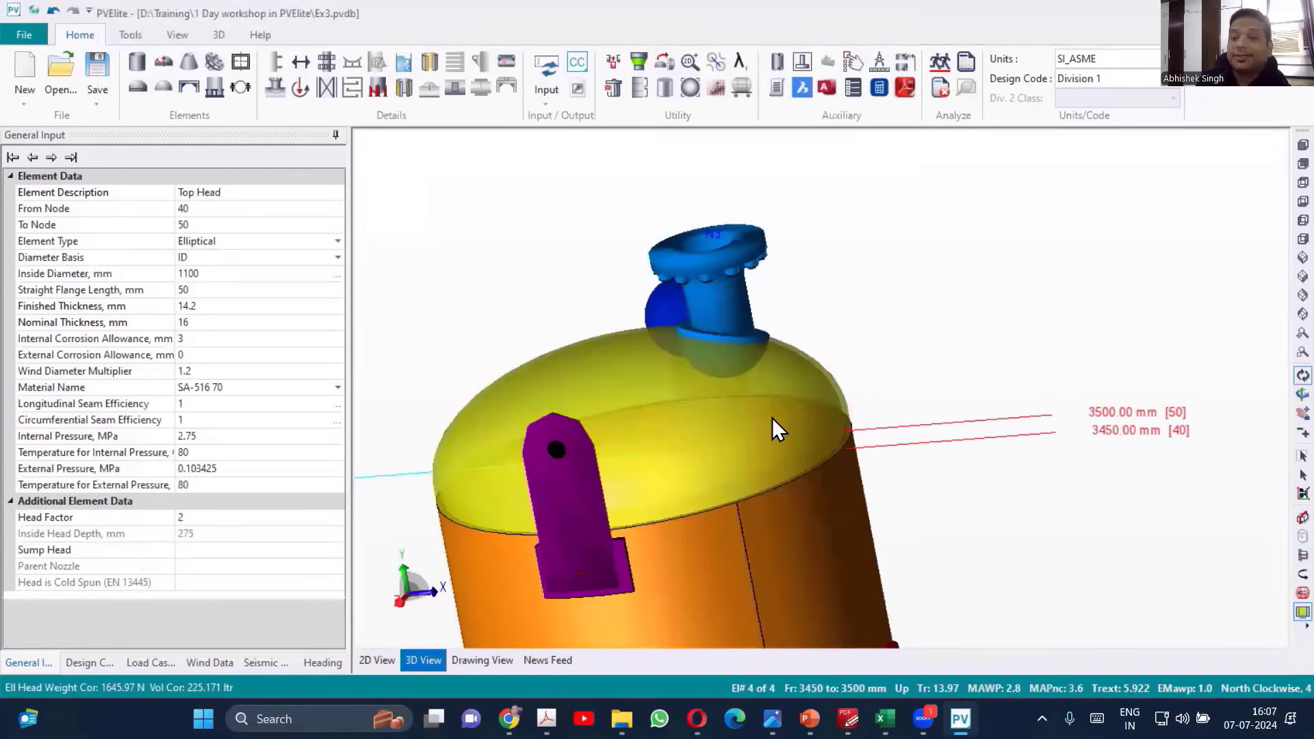
# Step: Orbit and zoom the vessel to inspect nozzle N3 on the top head
pyautogui.moveTo(772, 418); pyautogui.dragTo(675, 380)
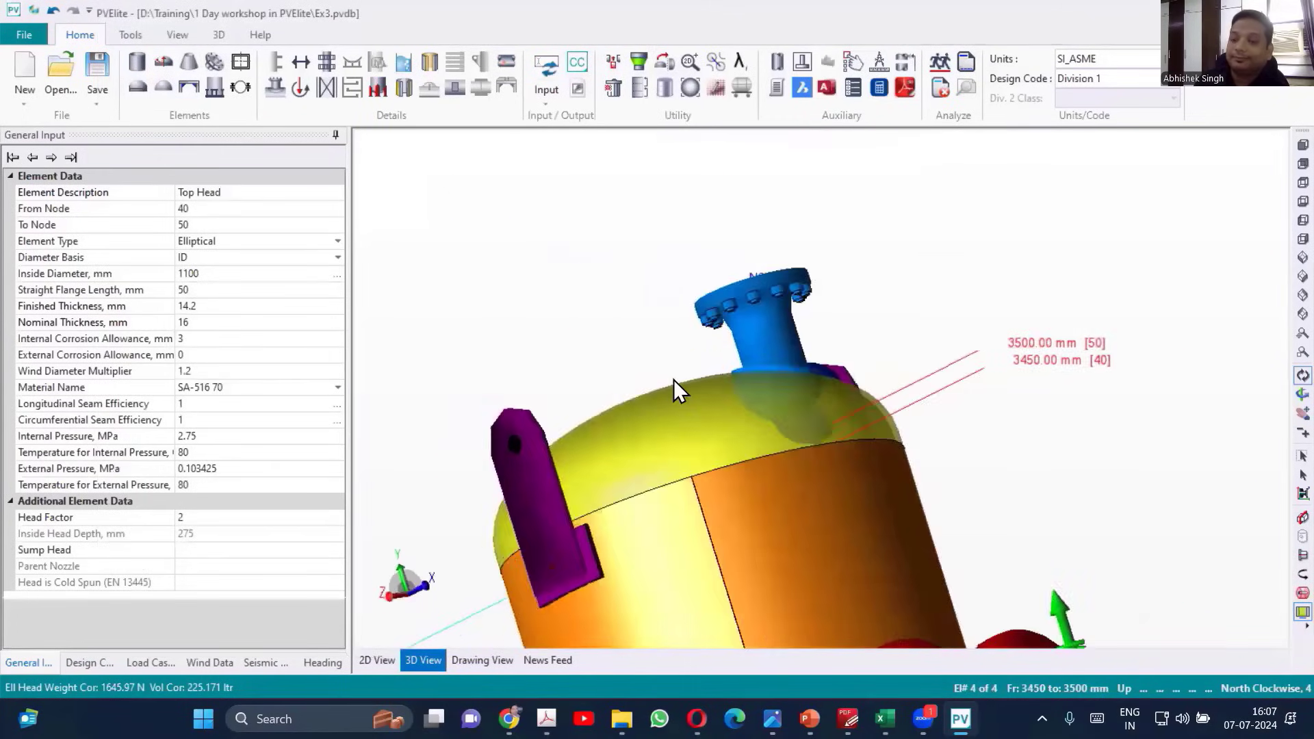
pyautogui.click(1303, 144)
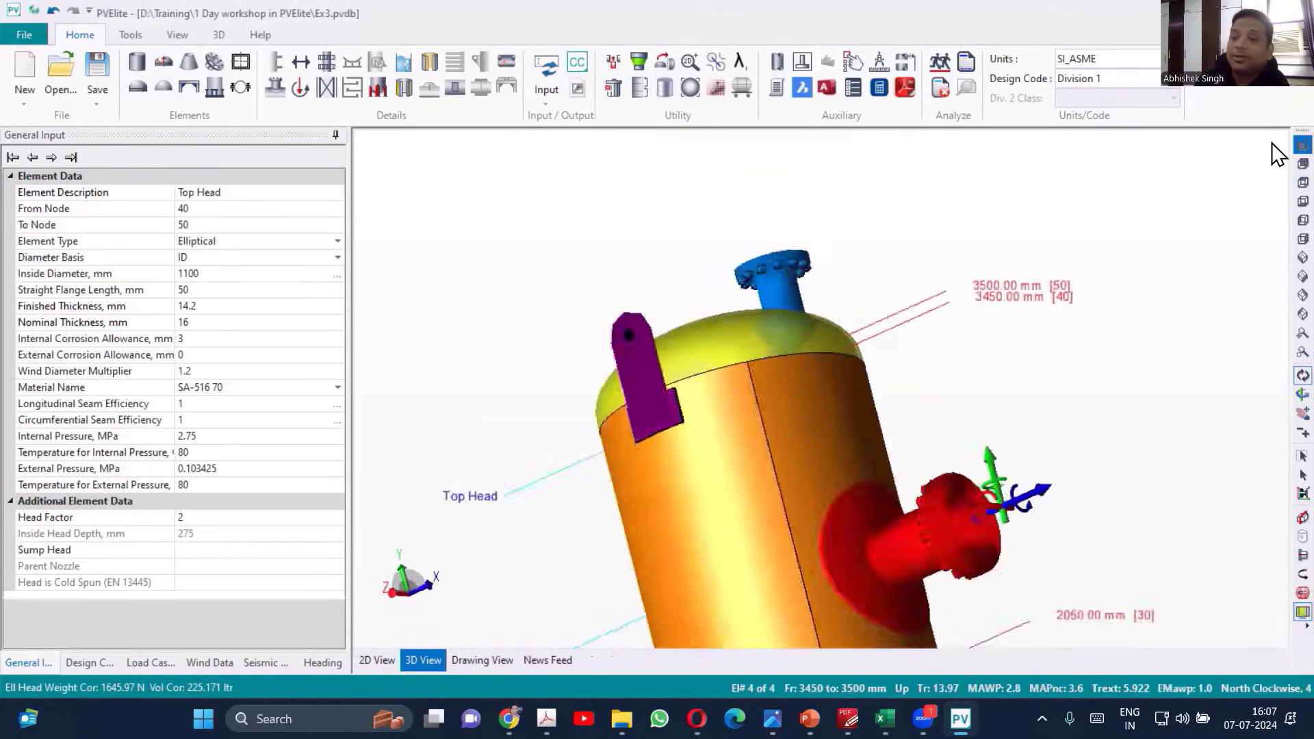
pyautogui.scroll(4, 857, 222)
pyautogui.scroll(1, 888, 206)
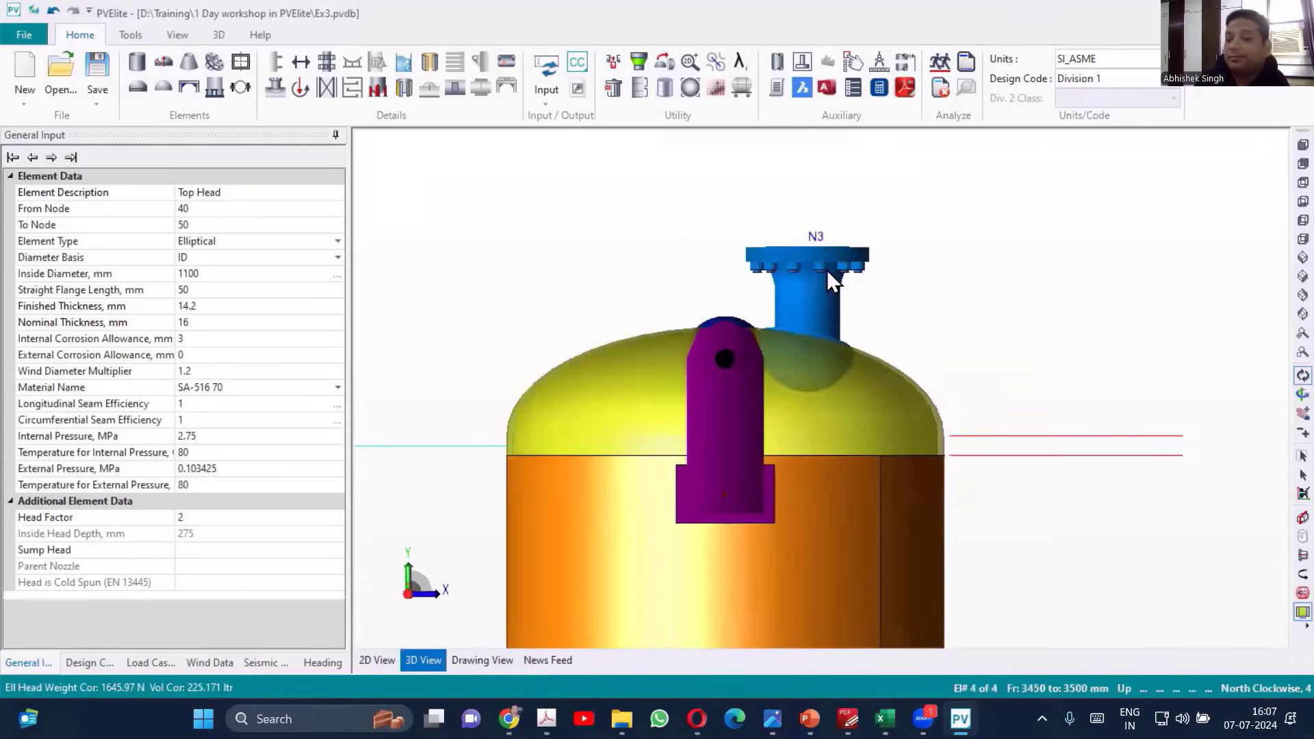
pyautogui.scroll(1, 840, 196)
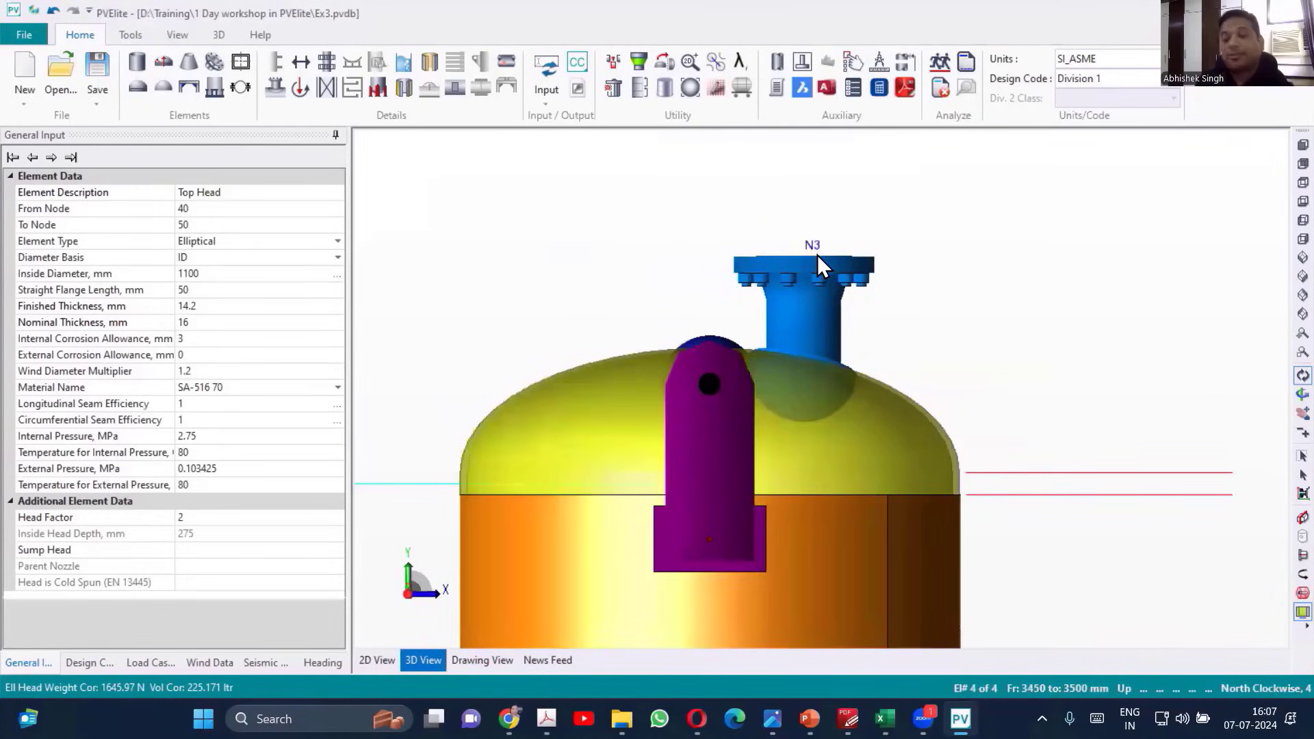
pyautogui.scroll(-1, 667, 322)
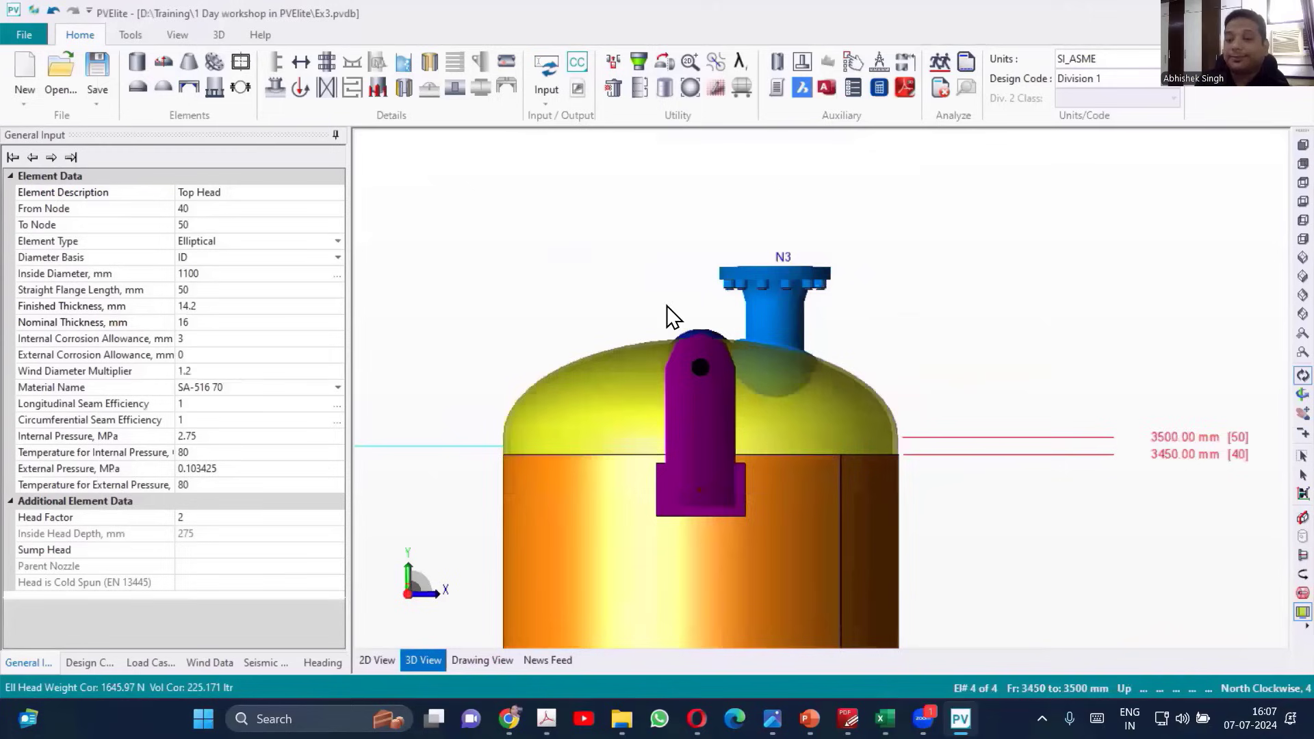
pyautogui.moveTo(773, 356); pyautogui.dragTo(641, 367)
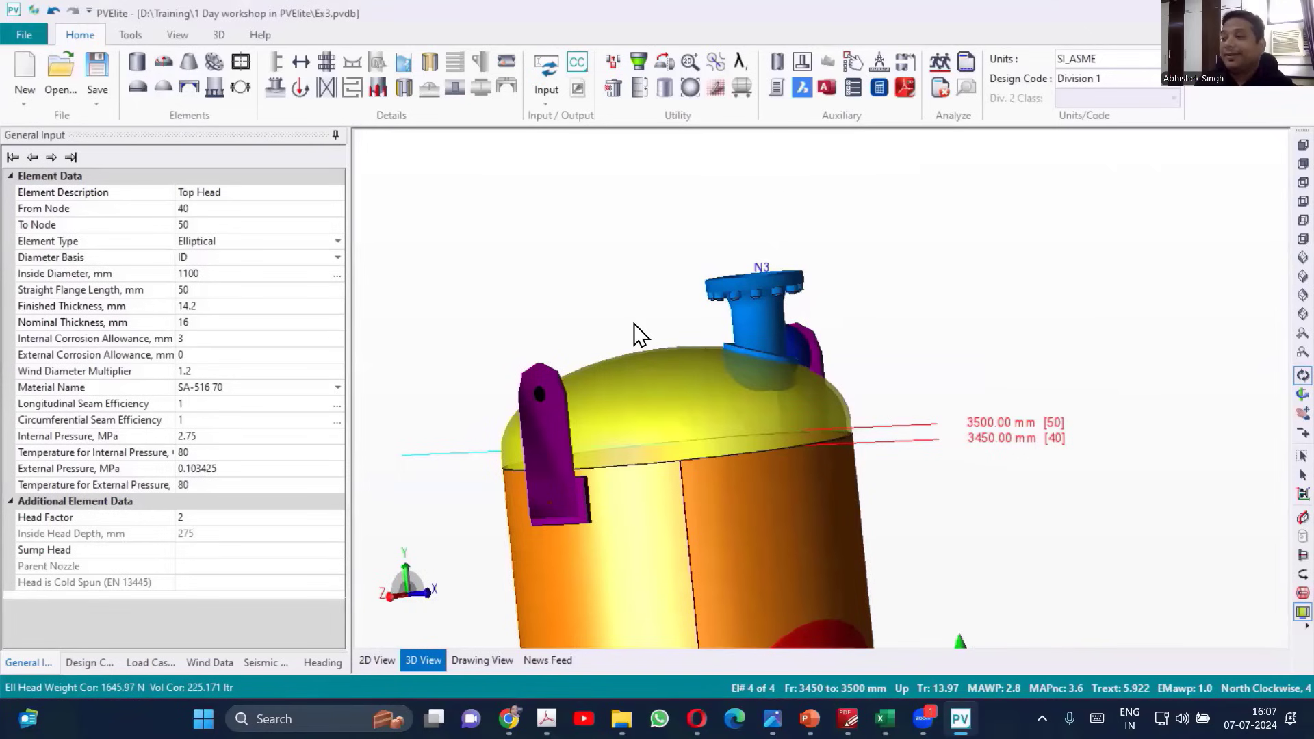
pyautogui.scroll(-3, 646, 305)
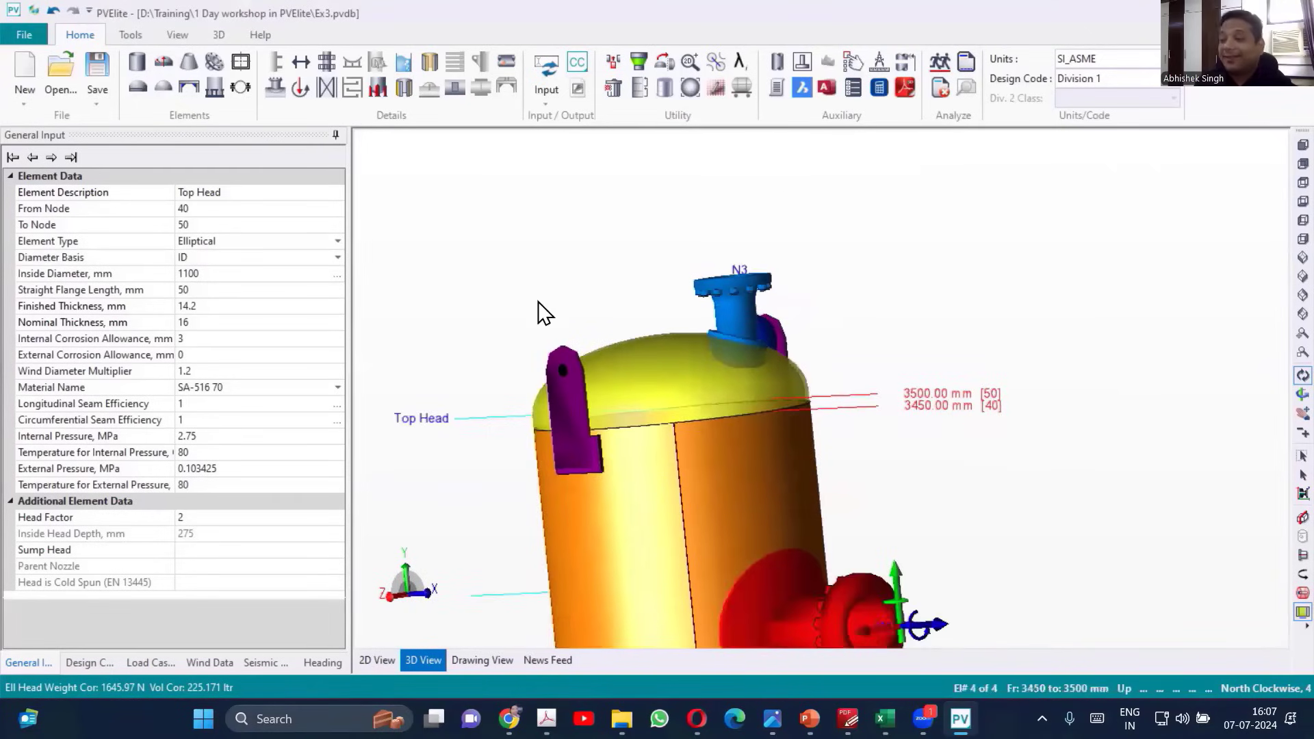
pyautogui.scroll(-1, 619, 346)
pyautogui.scroll(1, 649, 419)
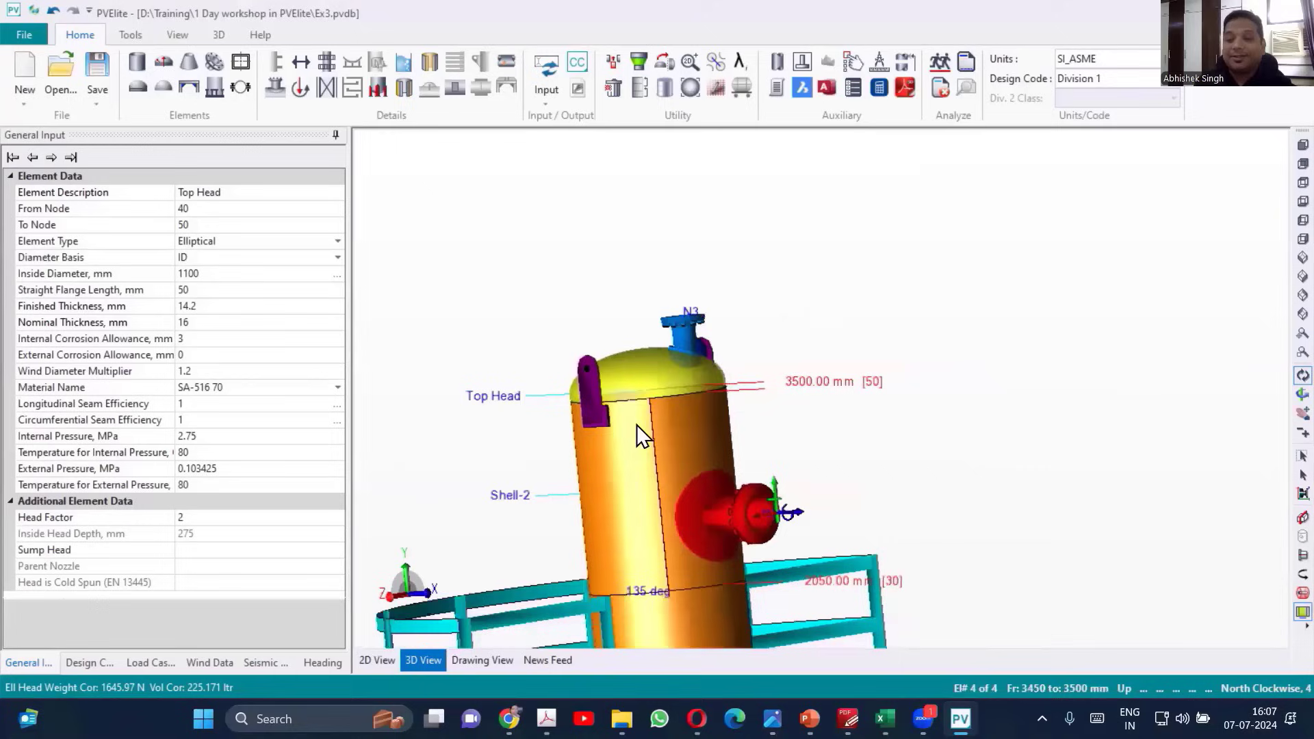
pyautogui.scroll(2, 654, 473)
# Step: Select Shell-2 and insert a body flange element from node 50 to 60
pyautogui.click(680, 459)
pyautogui.scroll(-1, 777, 456)
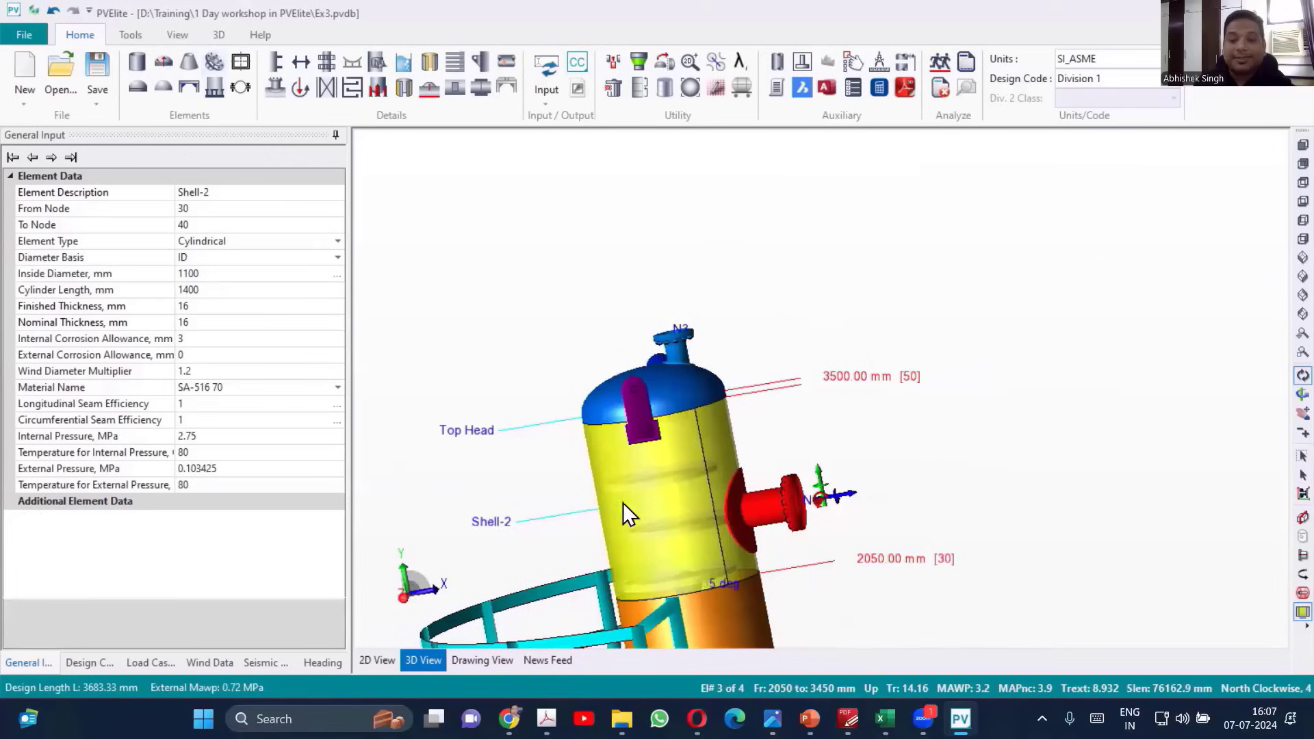
pyautogui.click(223, 73)
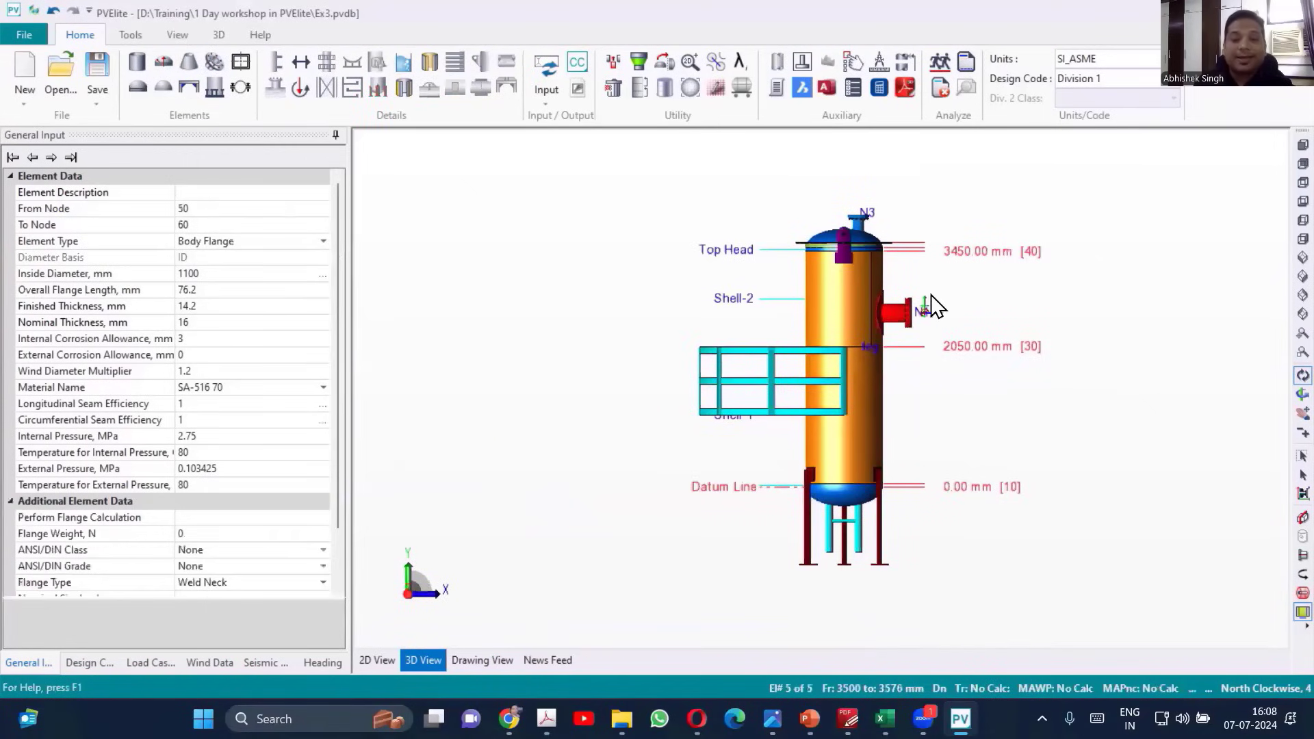
# Step: Describe the body flange as 'Flange' and set its nominal size to 10.00
pyautogui.click(212, 192)
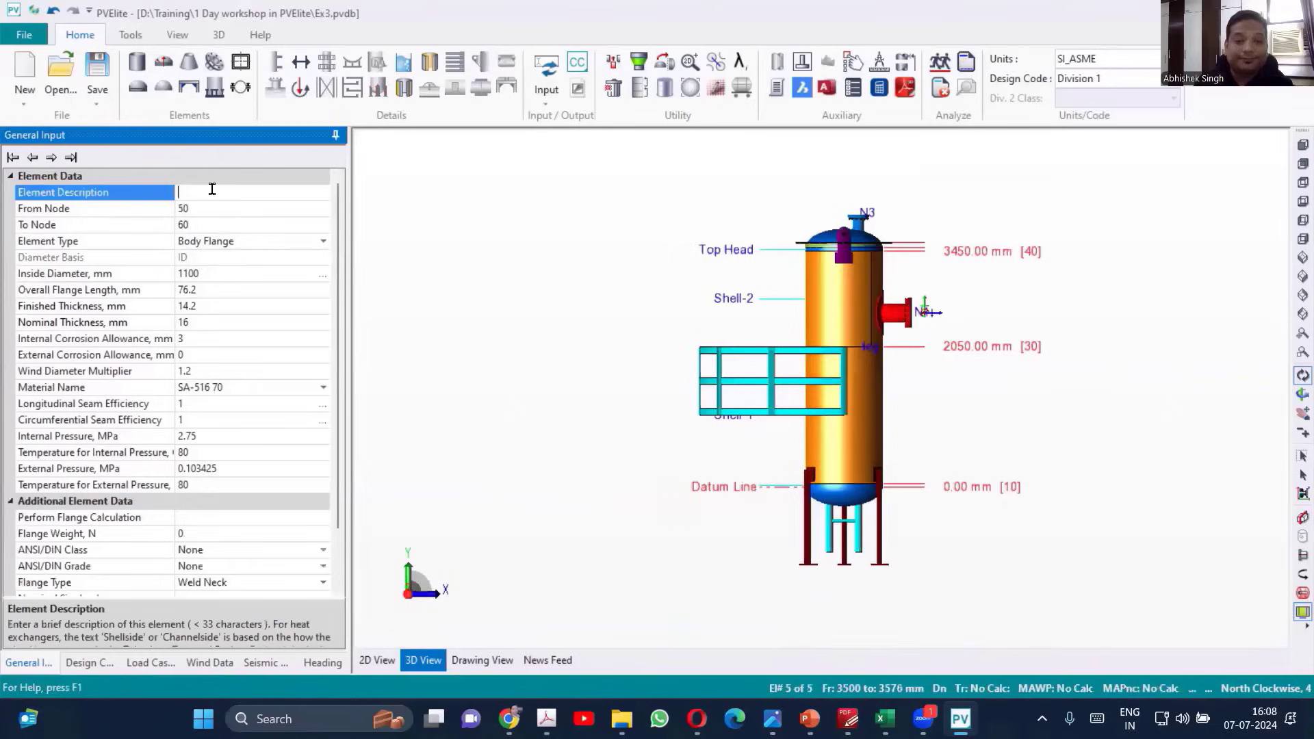
pyautogui.write('Flange')
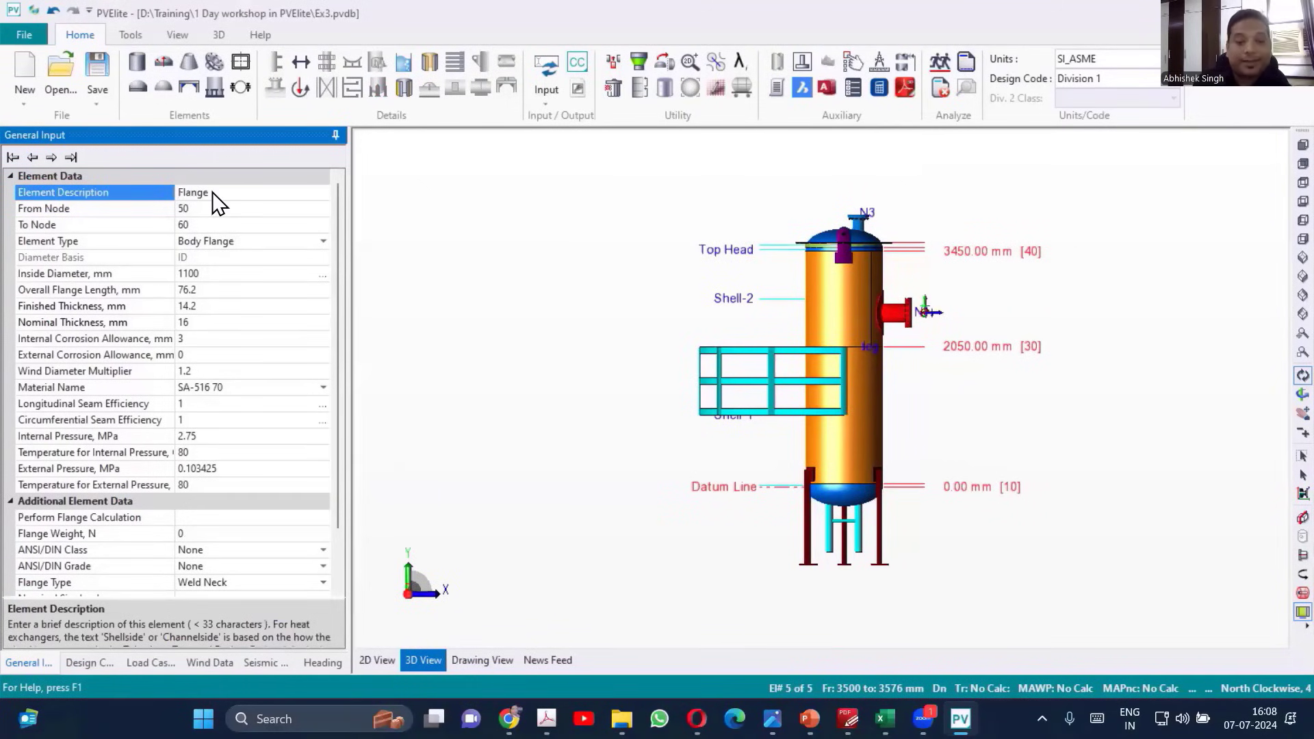
pyautogui.press('Down')
pyautogui.press('Down')
pyautogui.press('Down')
pyautogui.press('Down')
pyautogui.press('Down')
pyautogui.press('Down')
pyautogui.press('Down')
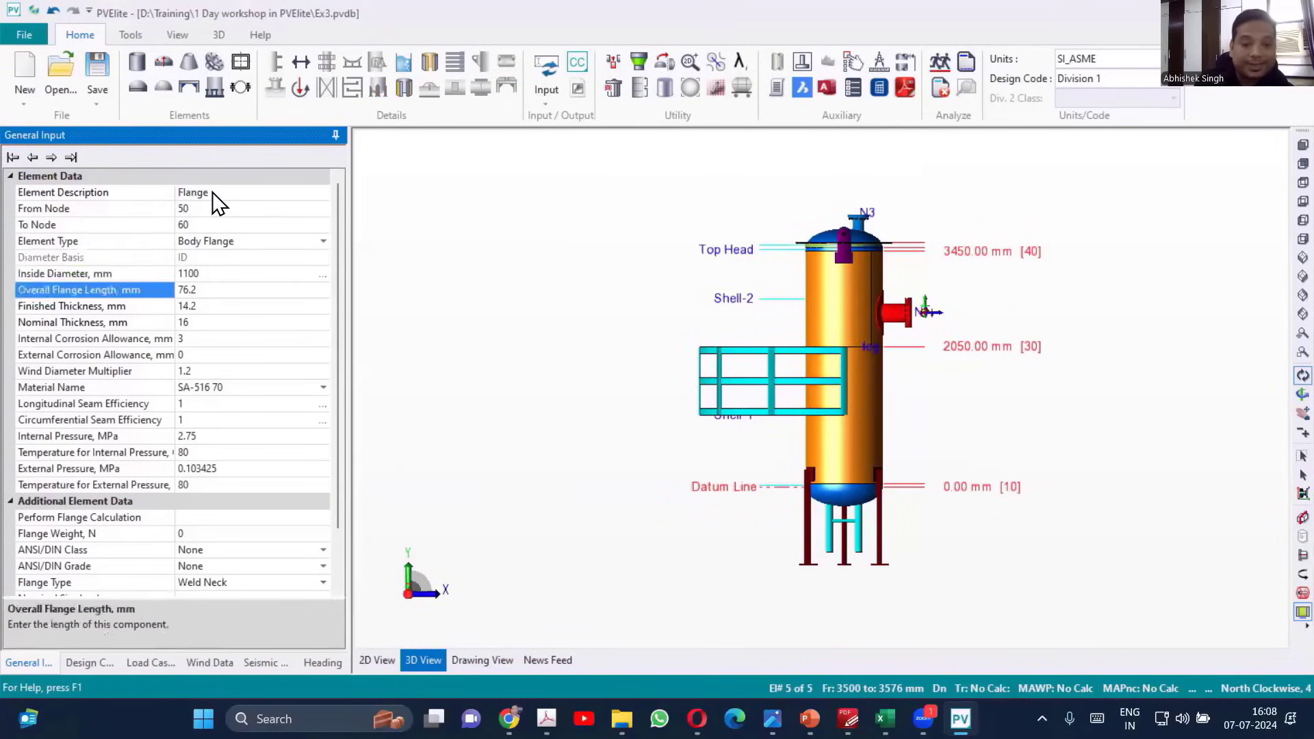
pyautogui.scroll(-2, 308, 425)
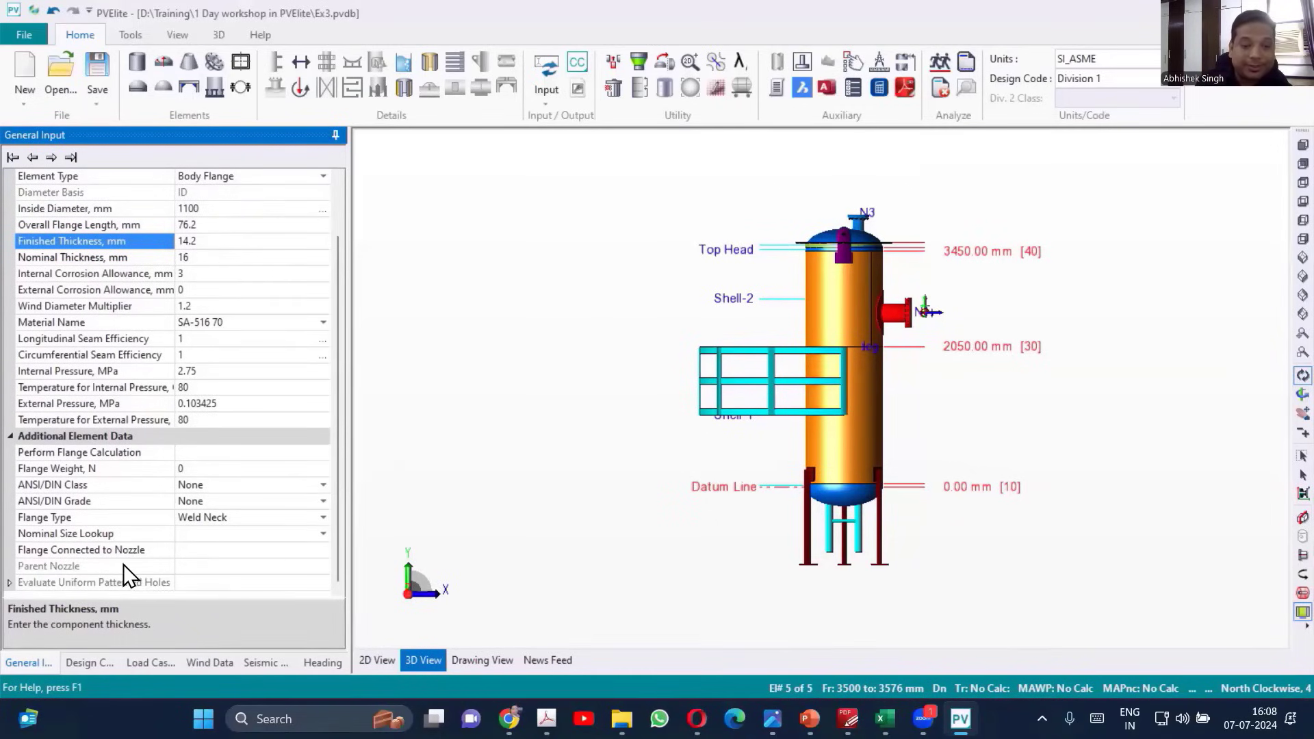
pyautogui.click(323, 534)
pyautogui.click(323, 534)
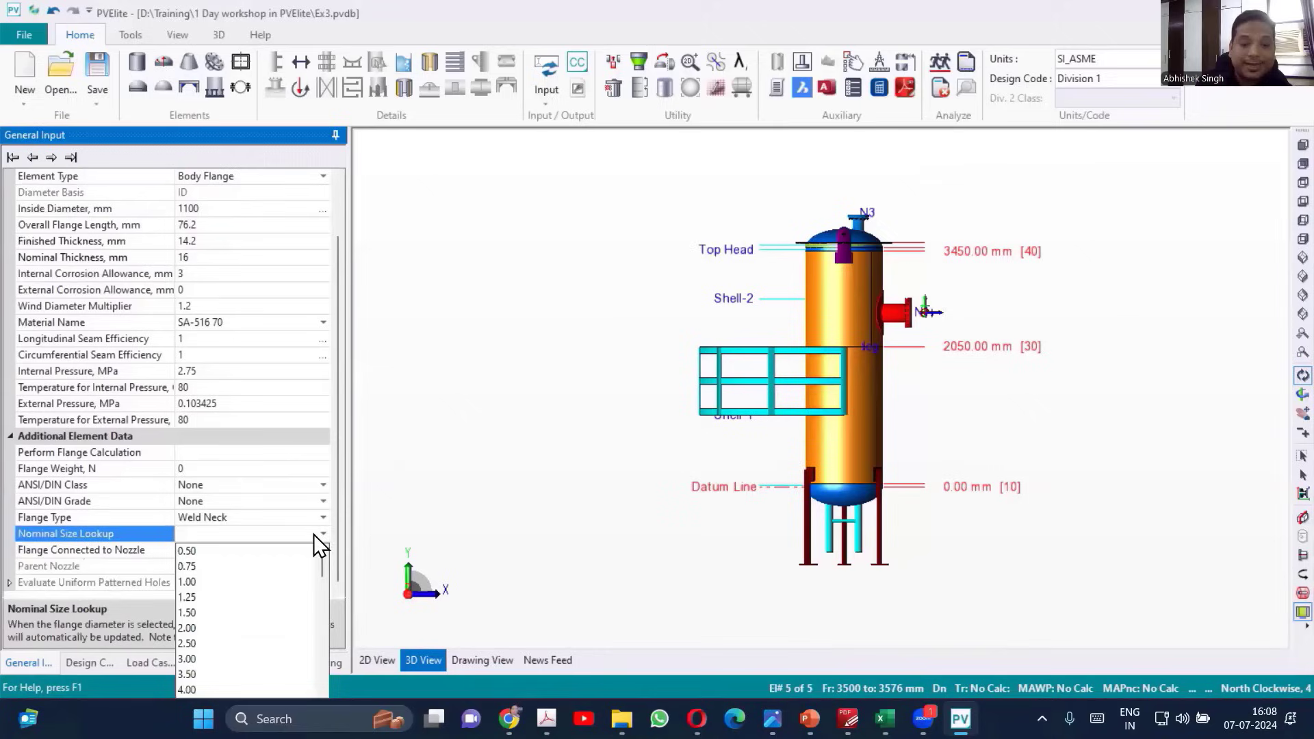
pyautogui.scroll(-4, 200, 671)
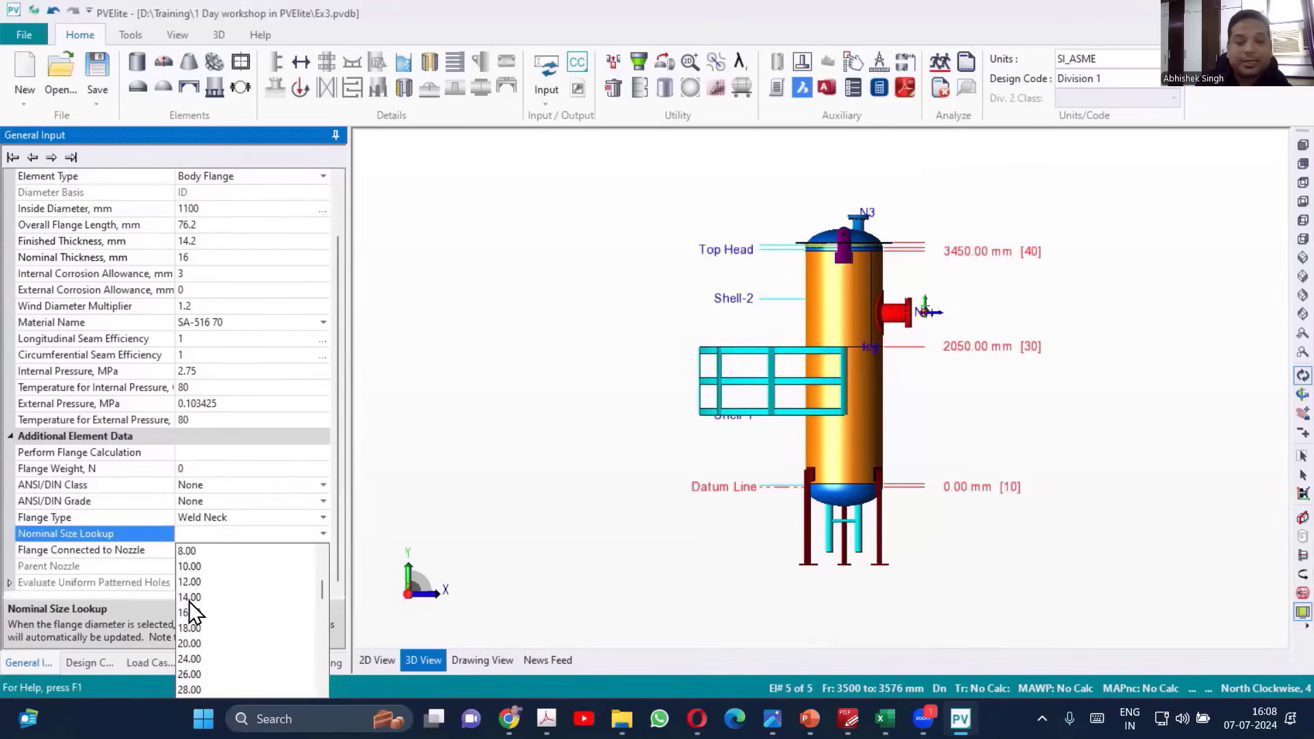
pyautogui.click(193, 568)
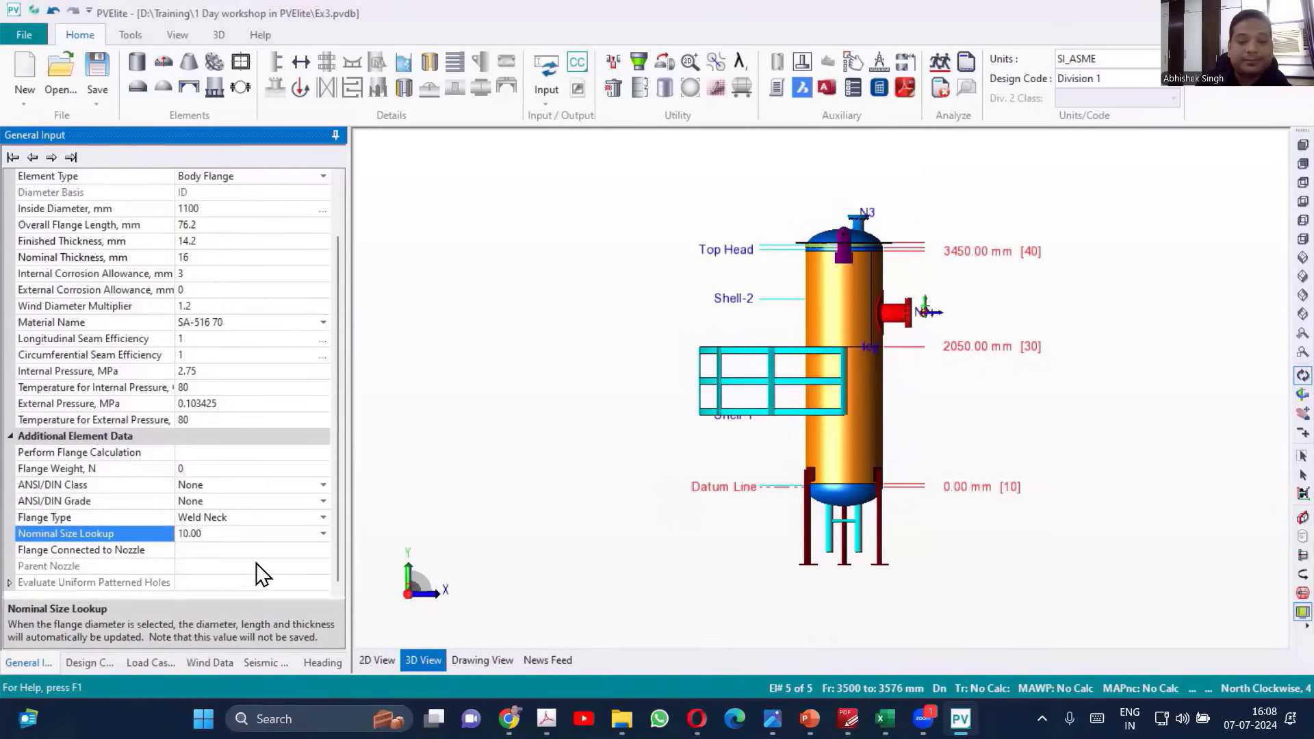
# Step: Connect the flange to parent nozzle N1 and turn on Perform Flange Calculation
pyautogui.click(227, 548)
pyautogui.click(227, 548)
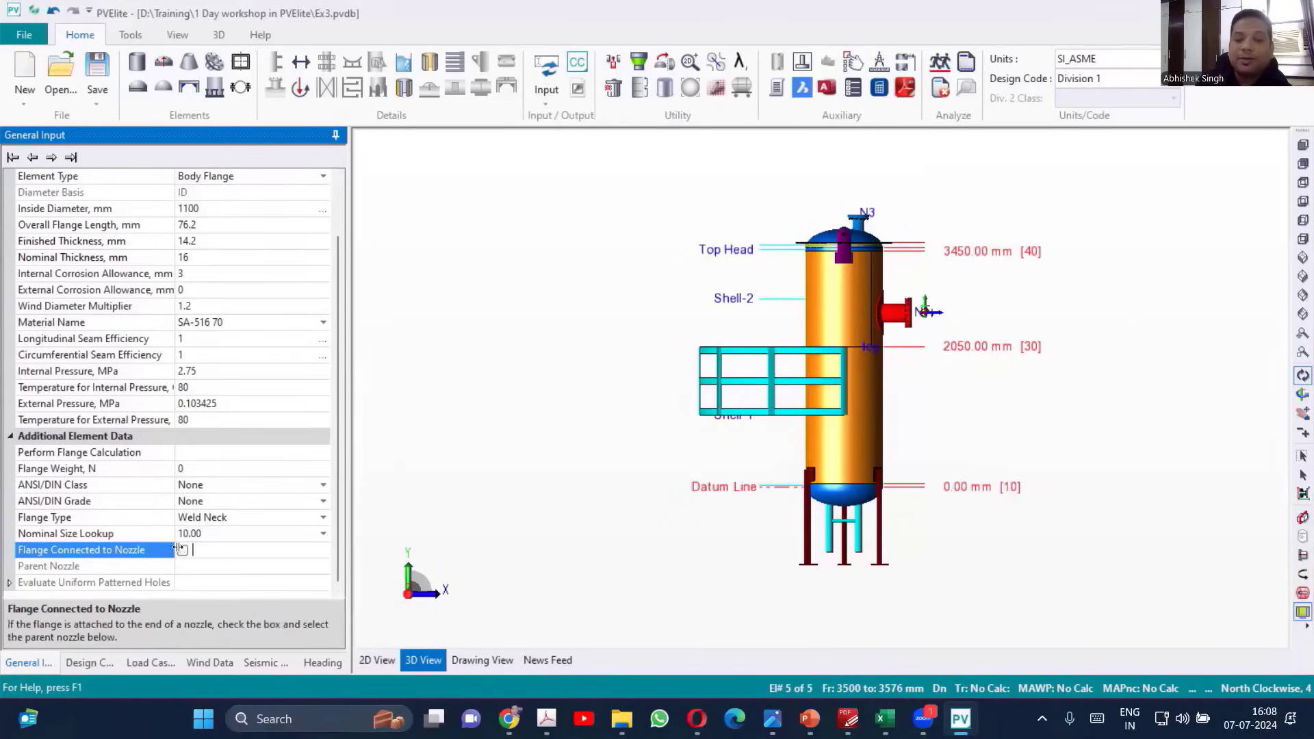
pyautogui.click(184, 550)
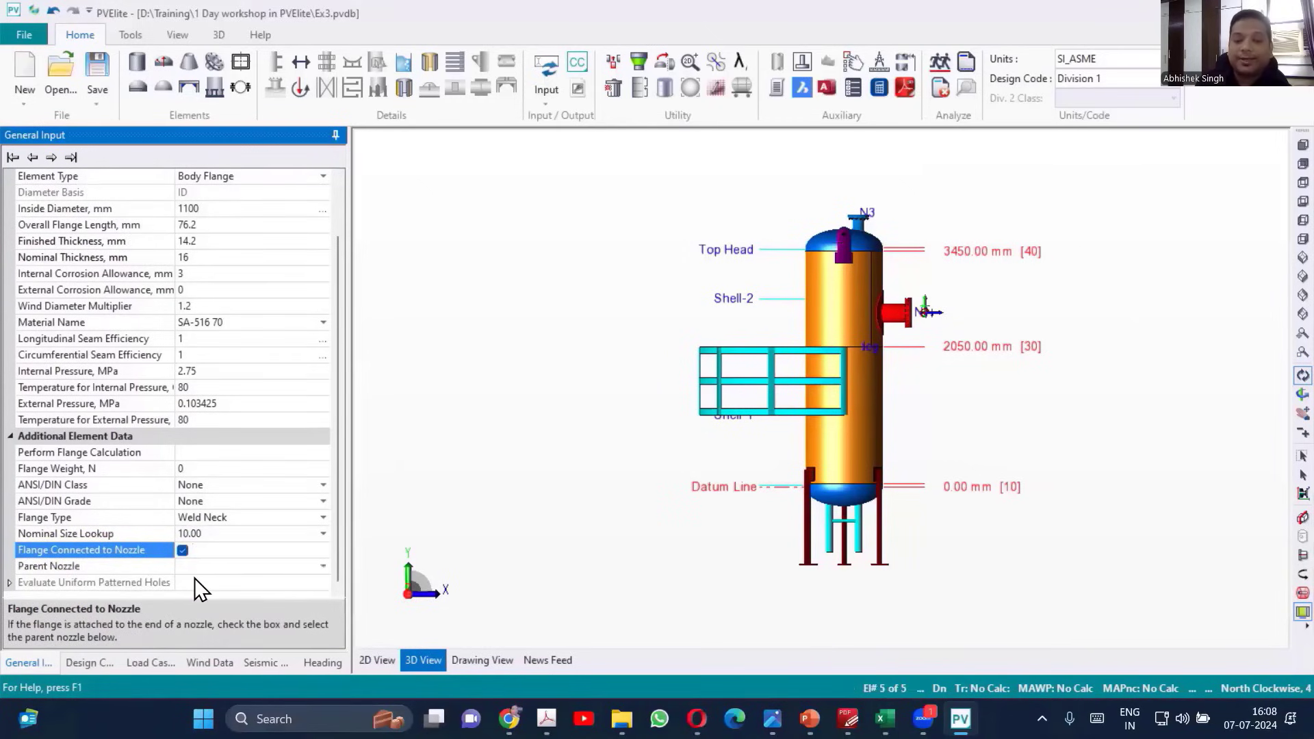
pyautogui.click(323, 567)
pyautogui.click(323, 567)
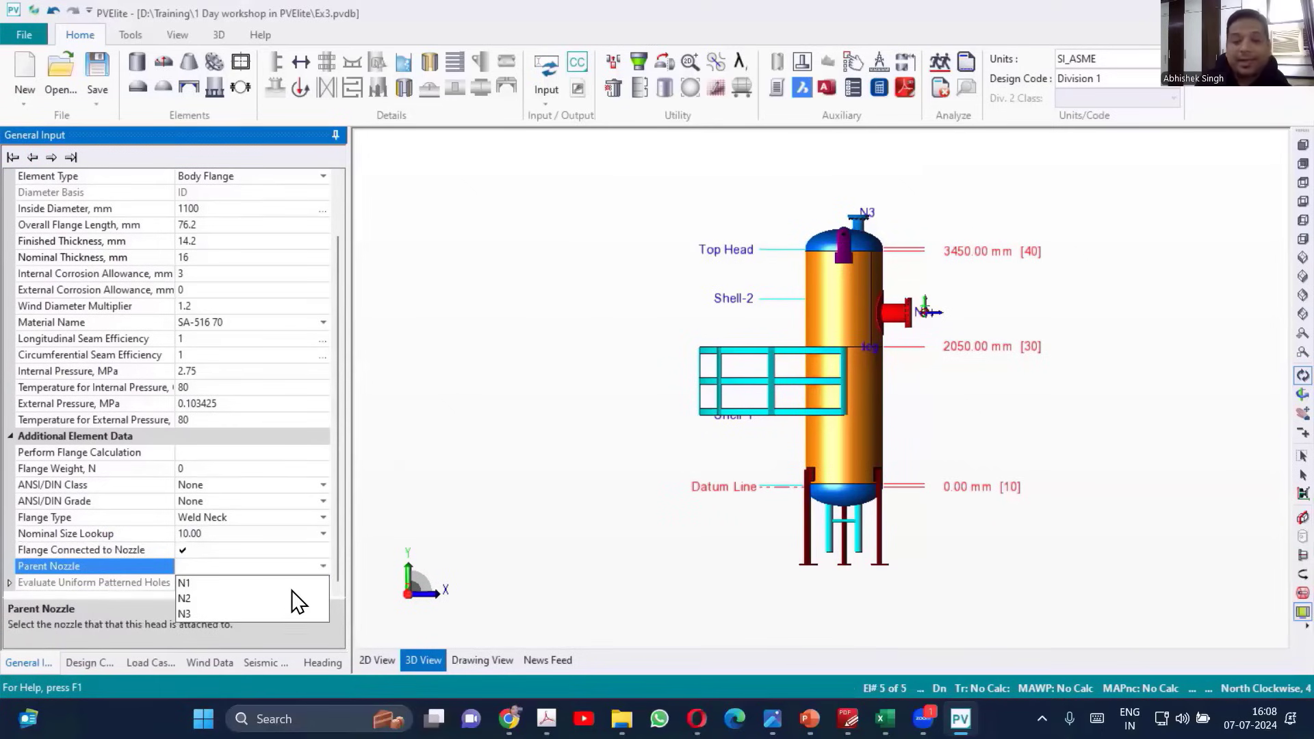
pyautogui.click(195, 583)
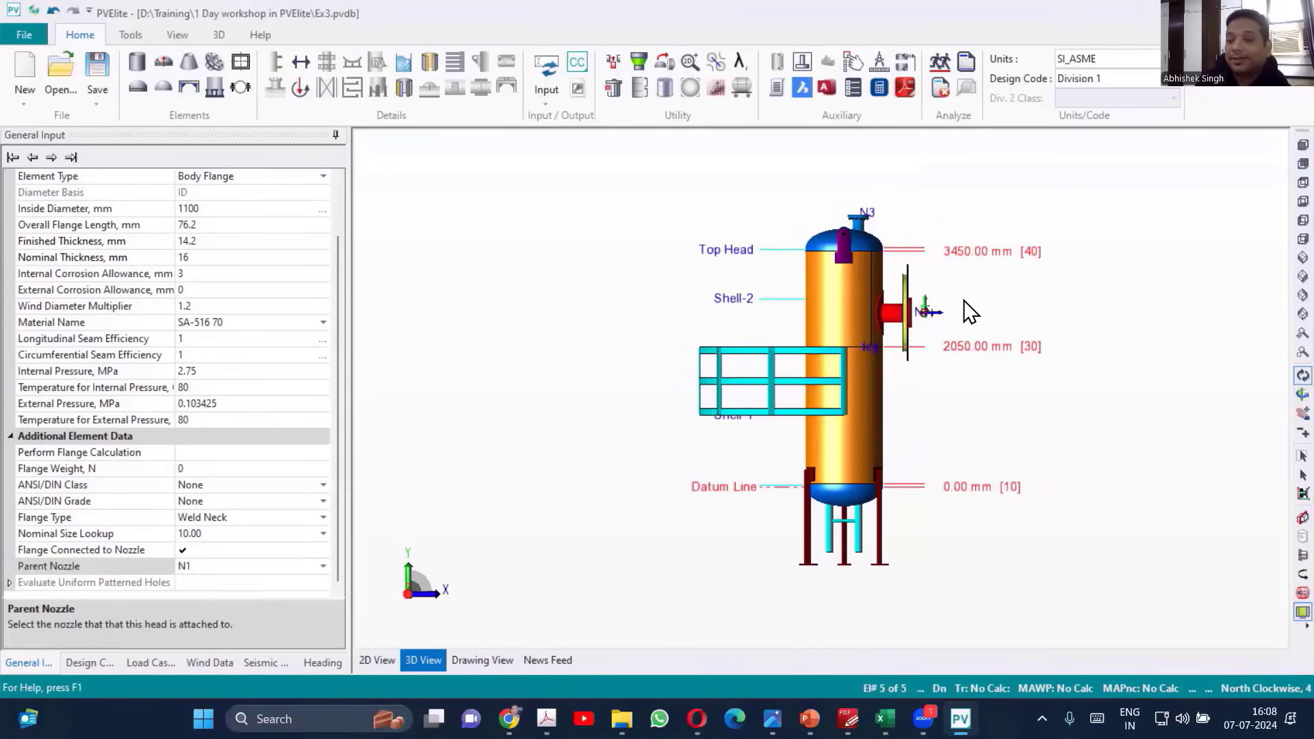
pyautogui.scroll(3, 968, 308)
pyautogui.moveTo(774, 458); pyautogui.dragTo(716, 469)
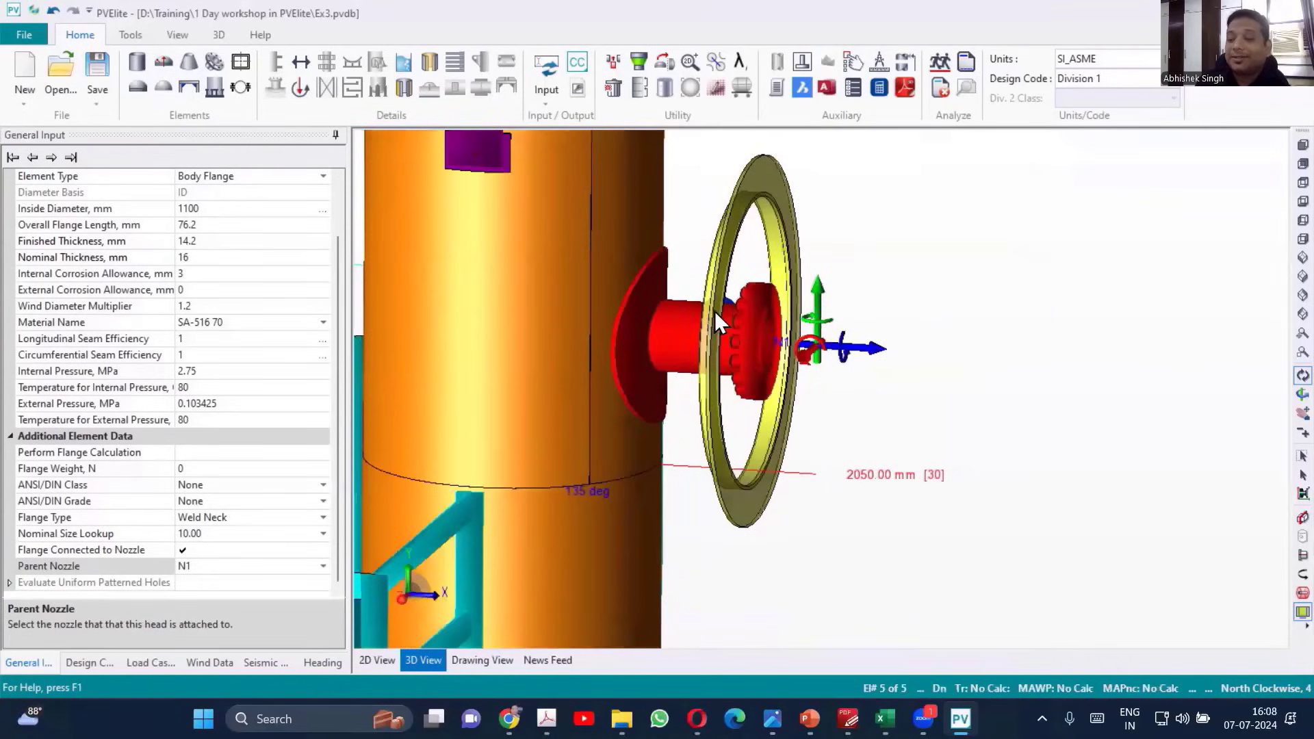
pyautogui.moveTo(775, 319); pyautogui.dragTo(730, 230)
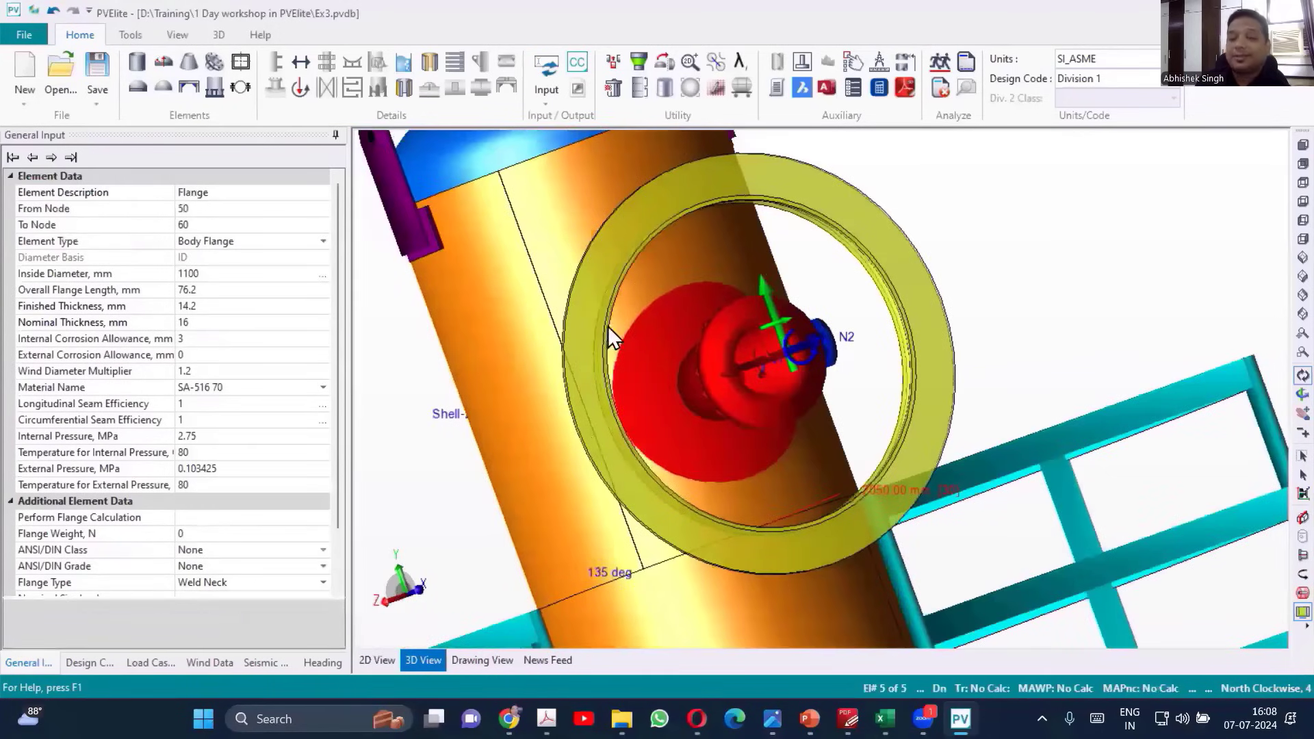
pyautogui.click(183, 521)
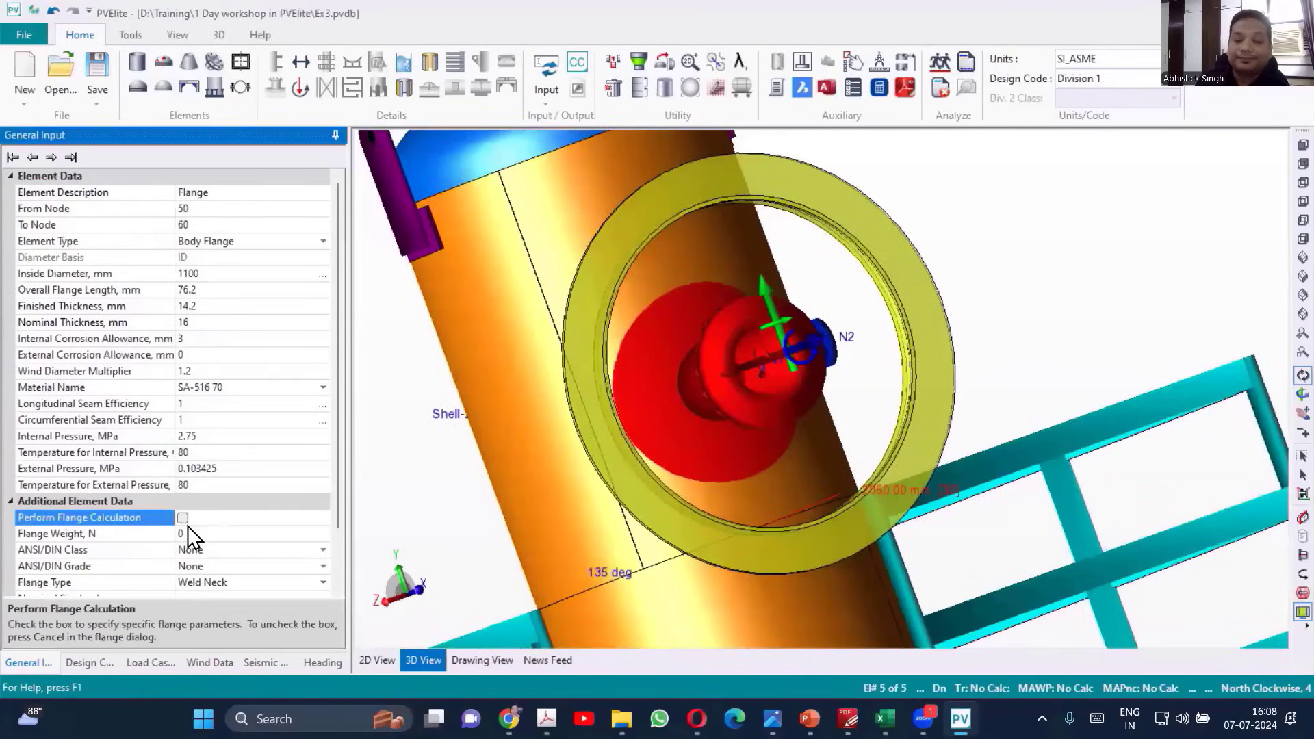
# Step: Make the flange a standard 10-inch Class 300 blind flange with dimensions from the standard (406.4 mm OD, 30.226 mm thick)
pyautogui.click(183, 519)
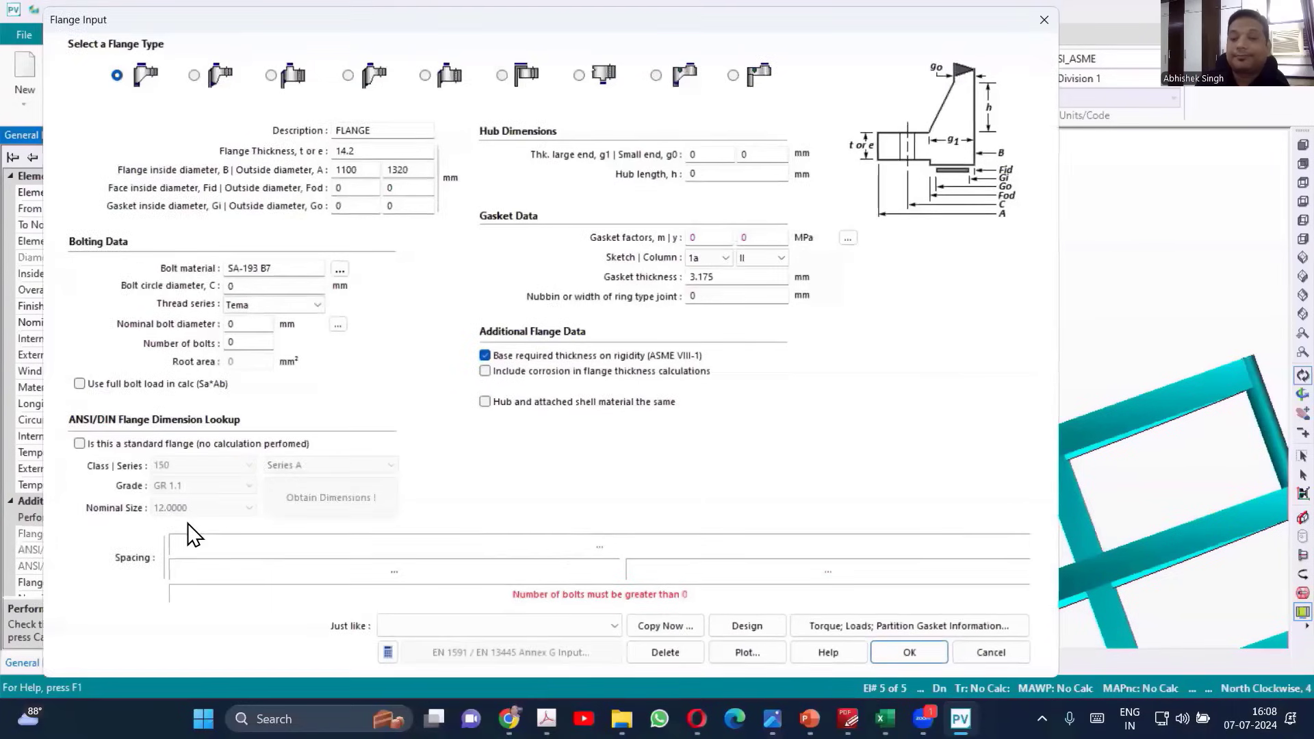
pyautogui.click(581, 76)
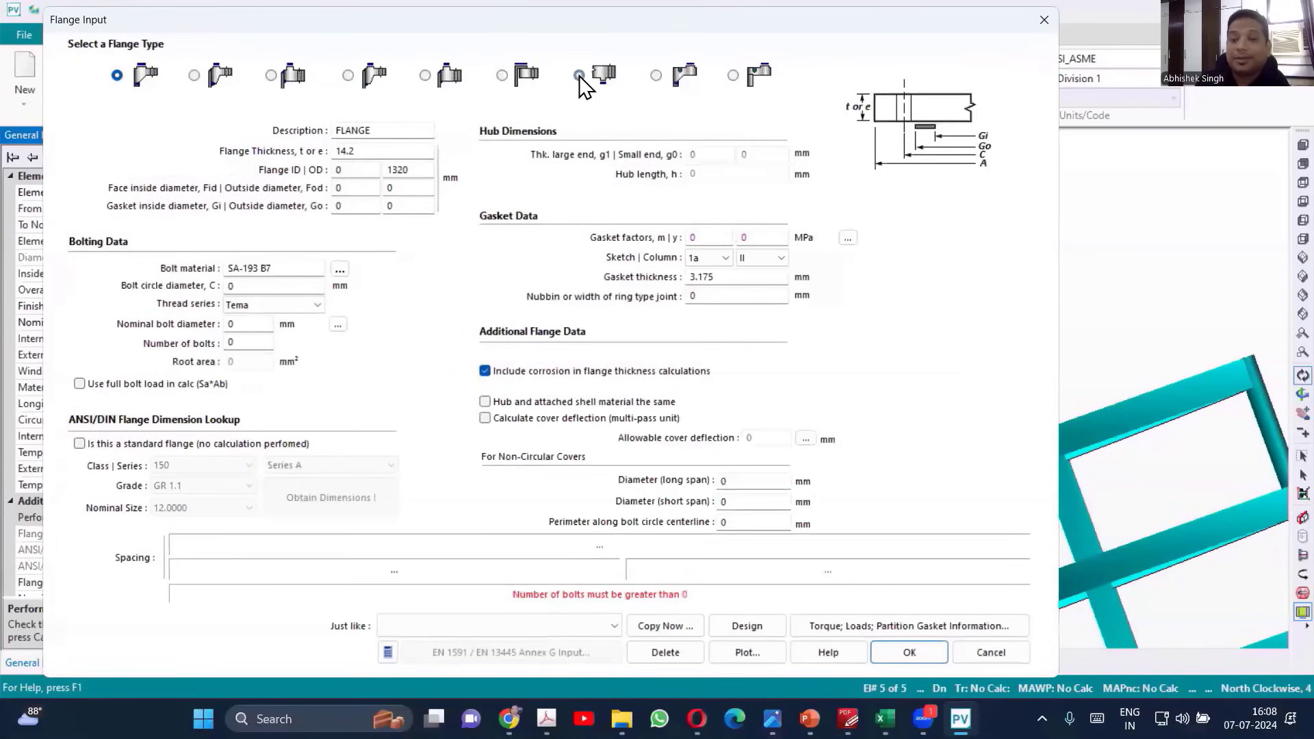
pyautogui.click(79, 444)
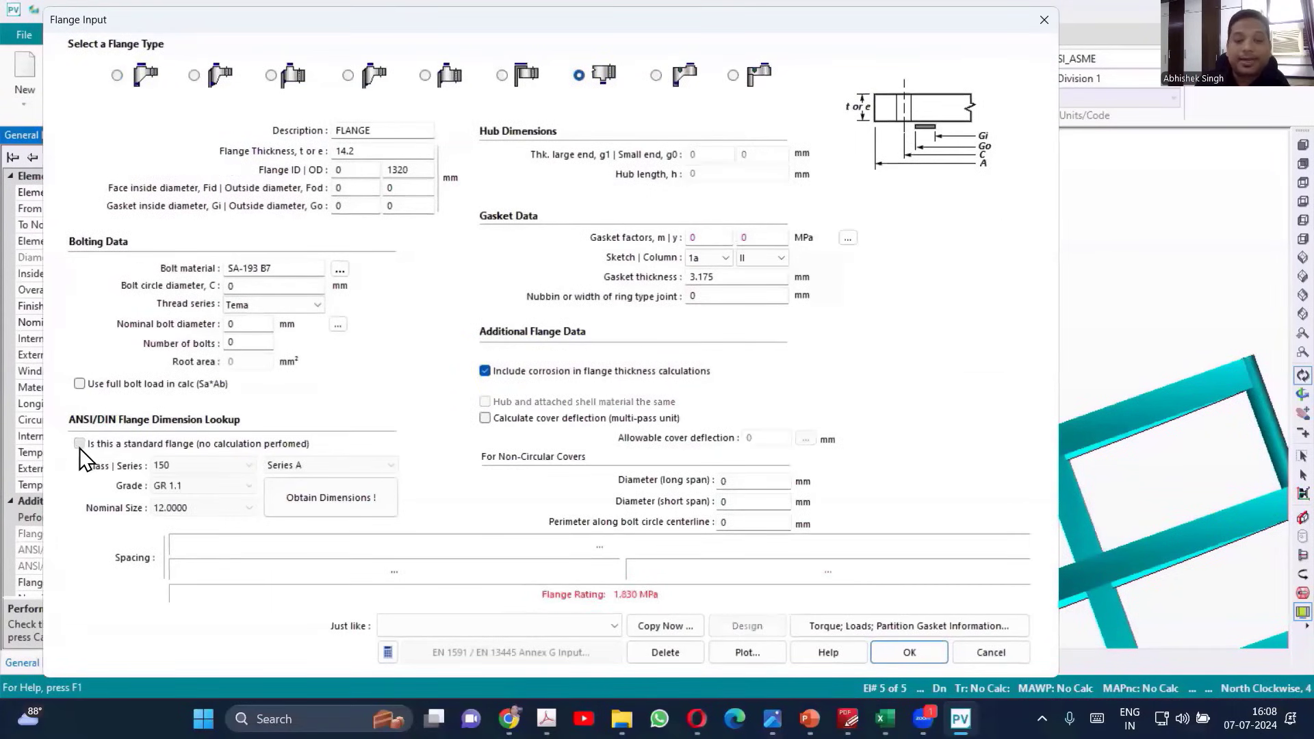
pyautogui.click(236, 508)
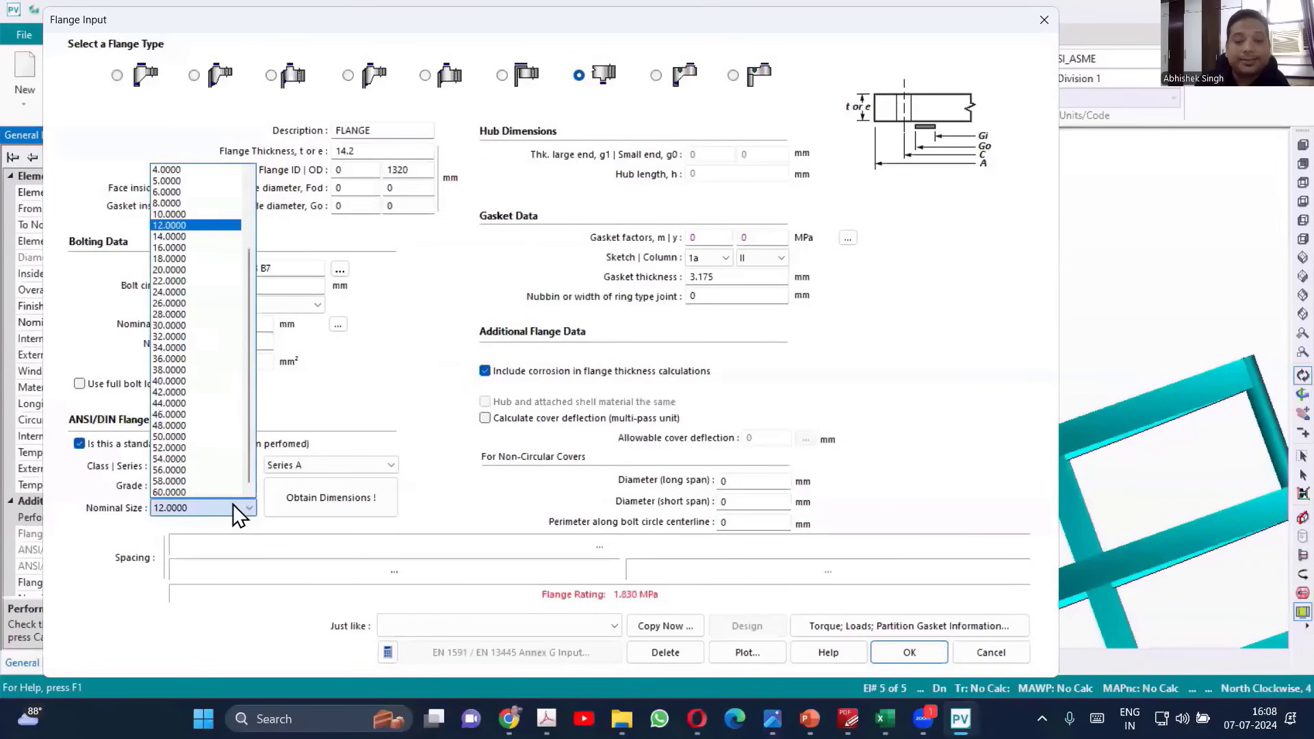
pyautogui.click(186, 214)
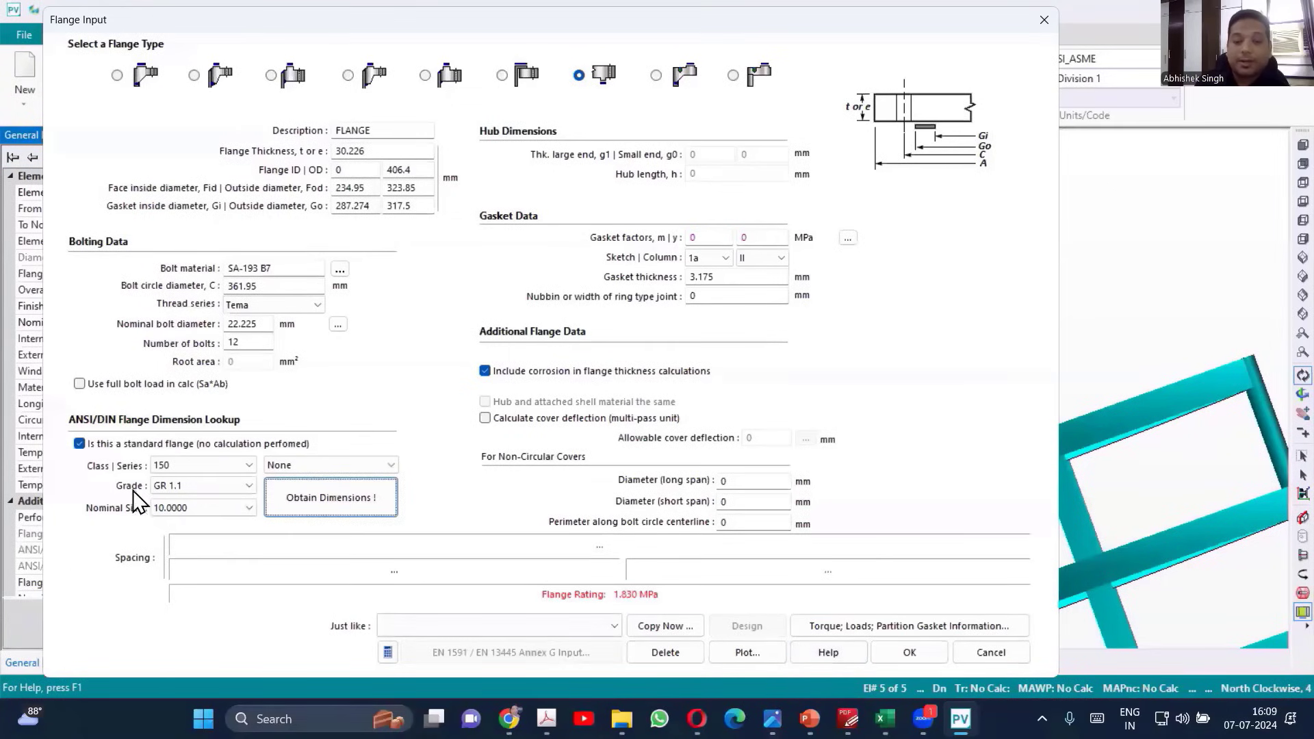
pyautogui.click(226, 468)
pyautogui.click(218, 490)
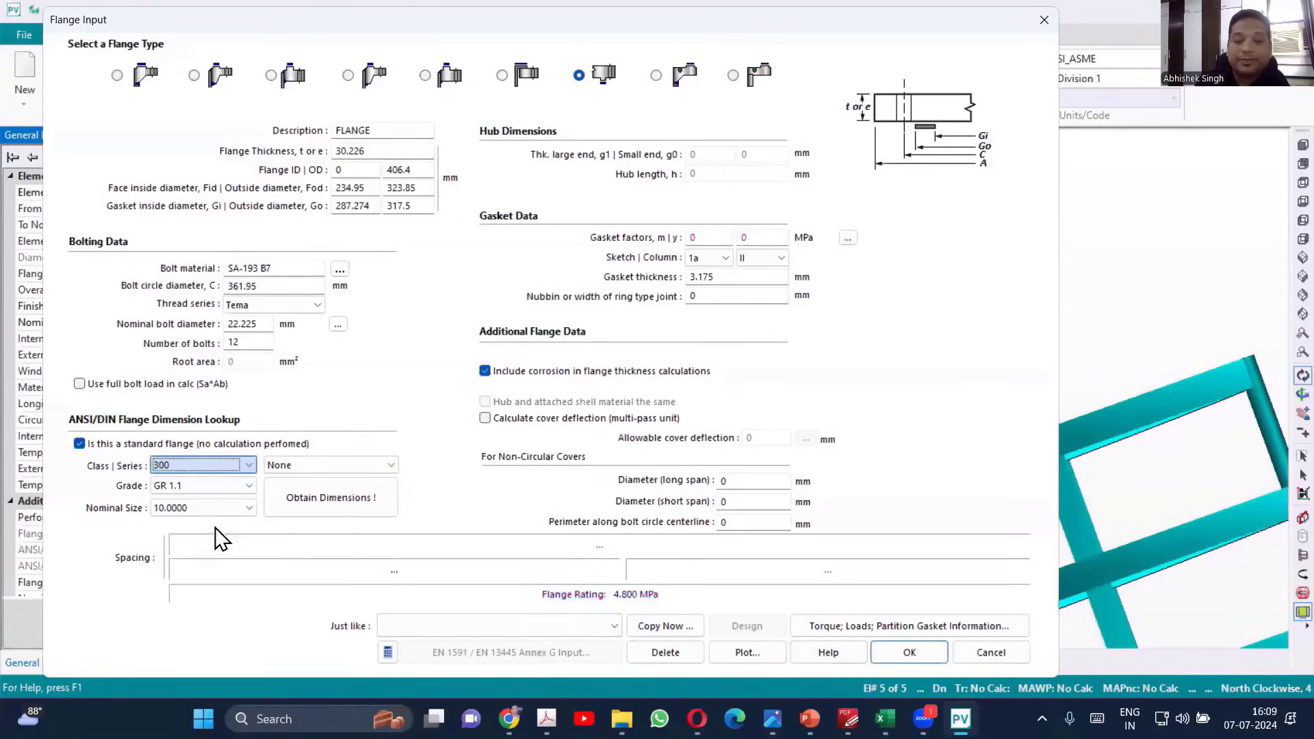
# Step: Accept the blind flange settings, then orbit and zoom the 3D view onto the blind flange
pyautogui.click(910, 654)
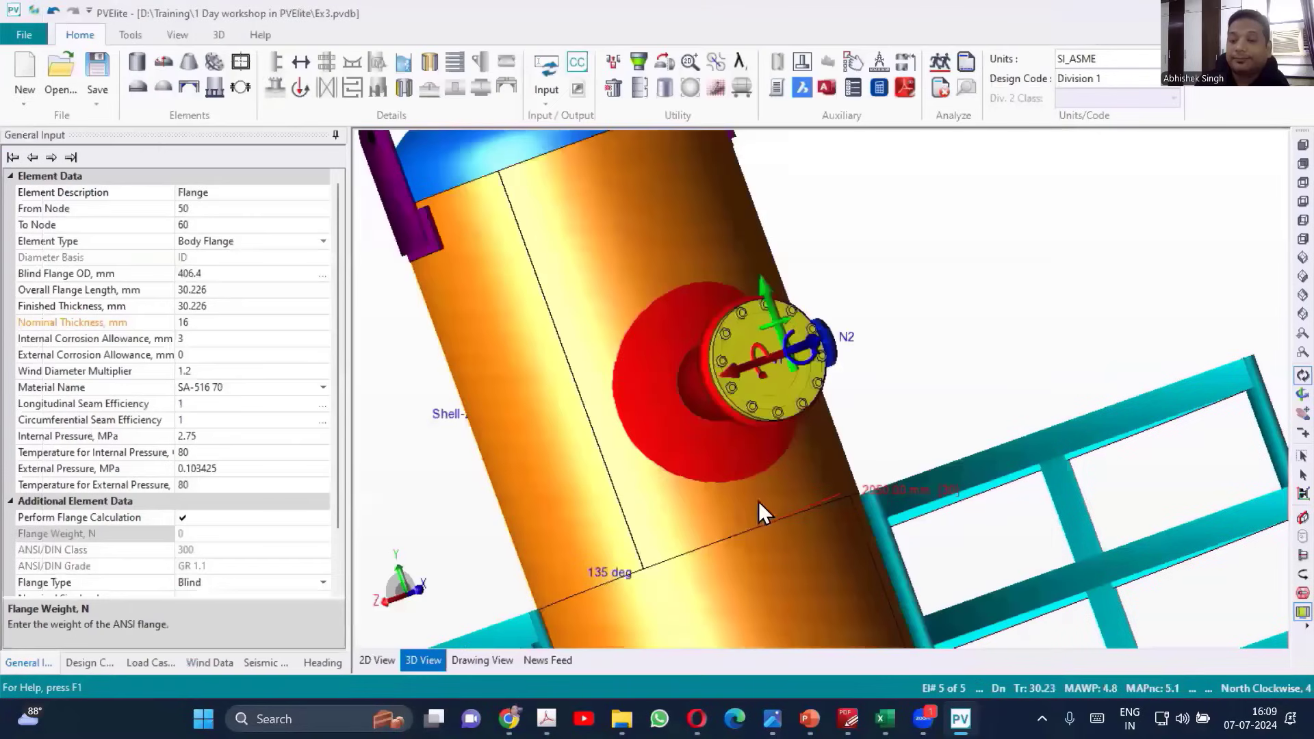
pyautogui.moveTo(758, 501); pyautogui.dragTo(822, 331)
pyautogui.scroll(5, 847, 373)
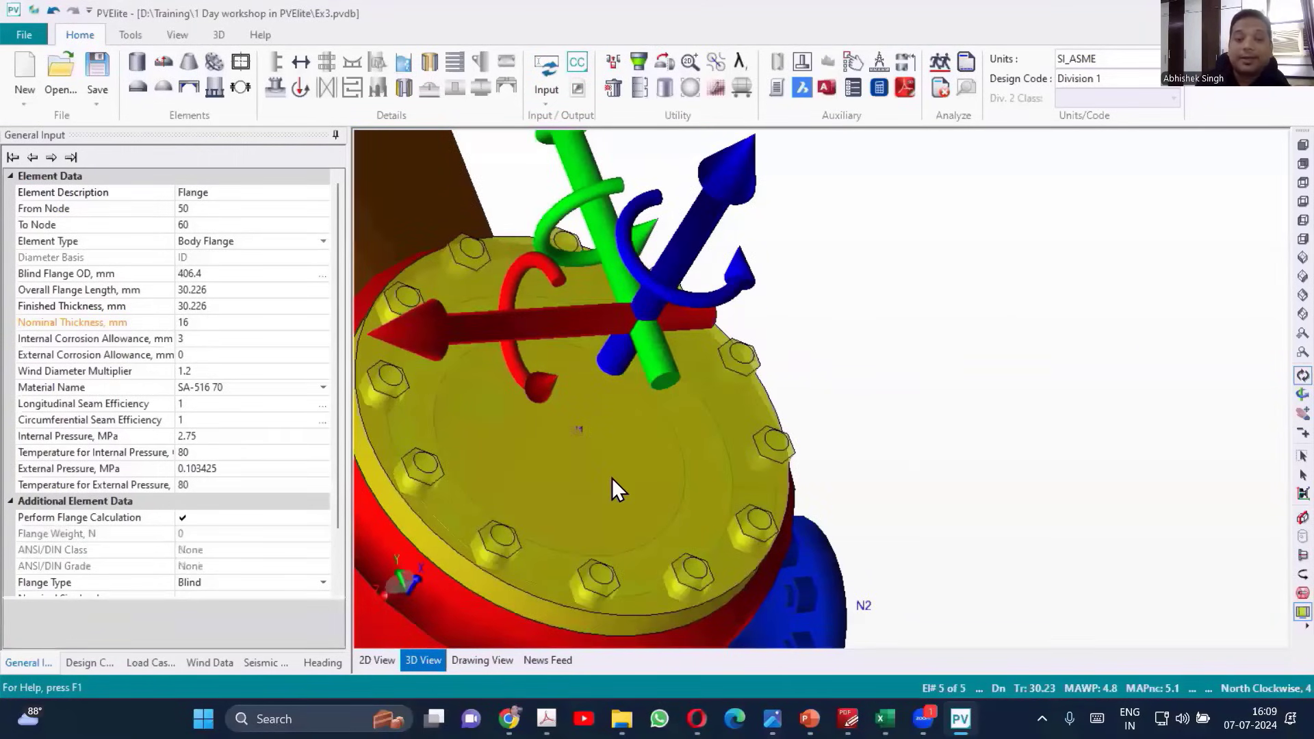
pyautogui.moveTo(590, 469); pyautogui.dragTo(627, 496)
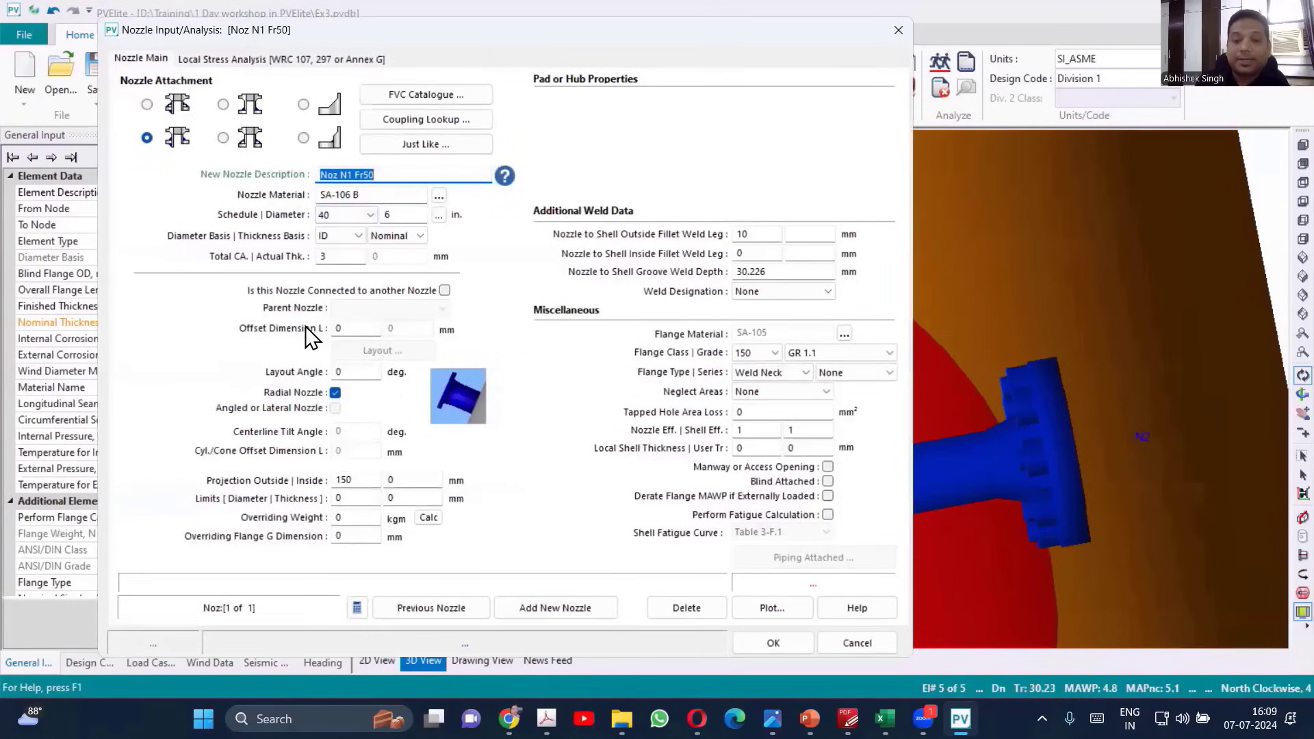
# Step: Set the nozzle diameter to 2 inches and rename its description to N6
pyautogui.click(439, 215)
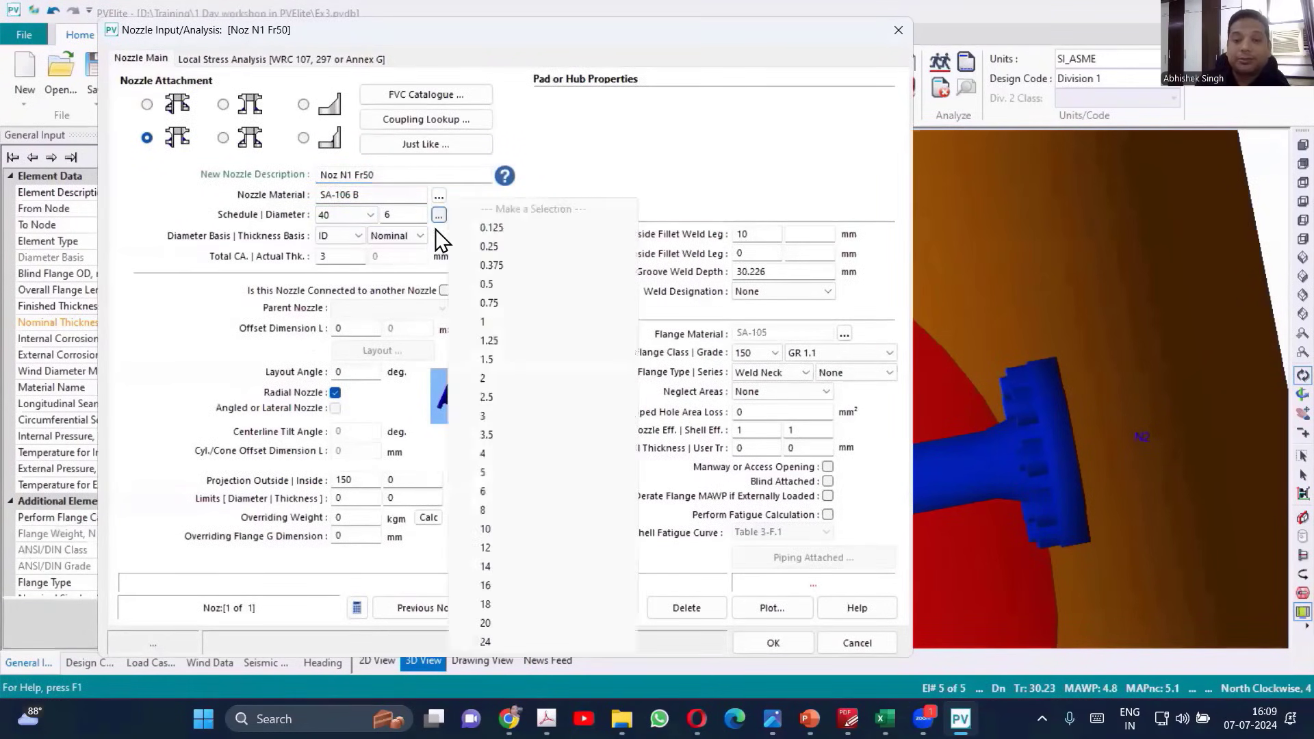
pyautogui.click(494, 378)
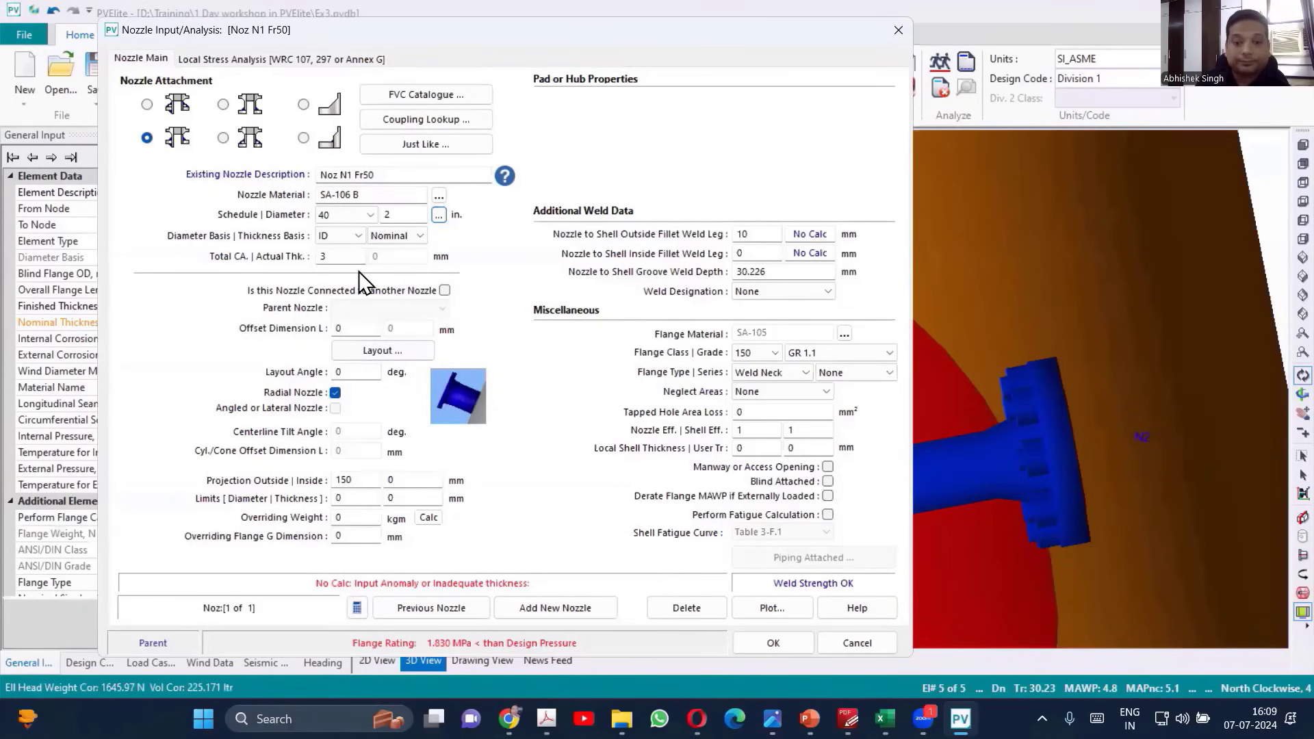
pyautogui.moveTo(384, 175); pyautogui.dragTo(341, 175)
pyautogui.moveTo(249, 185); pyautogui.dragTo(250, 191)
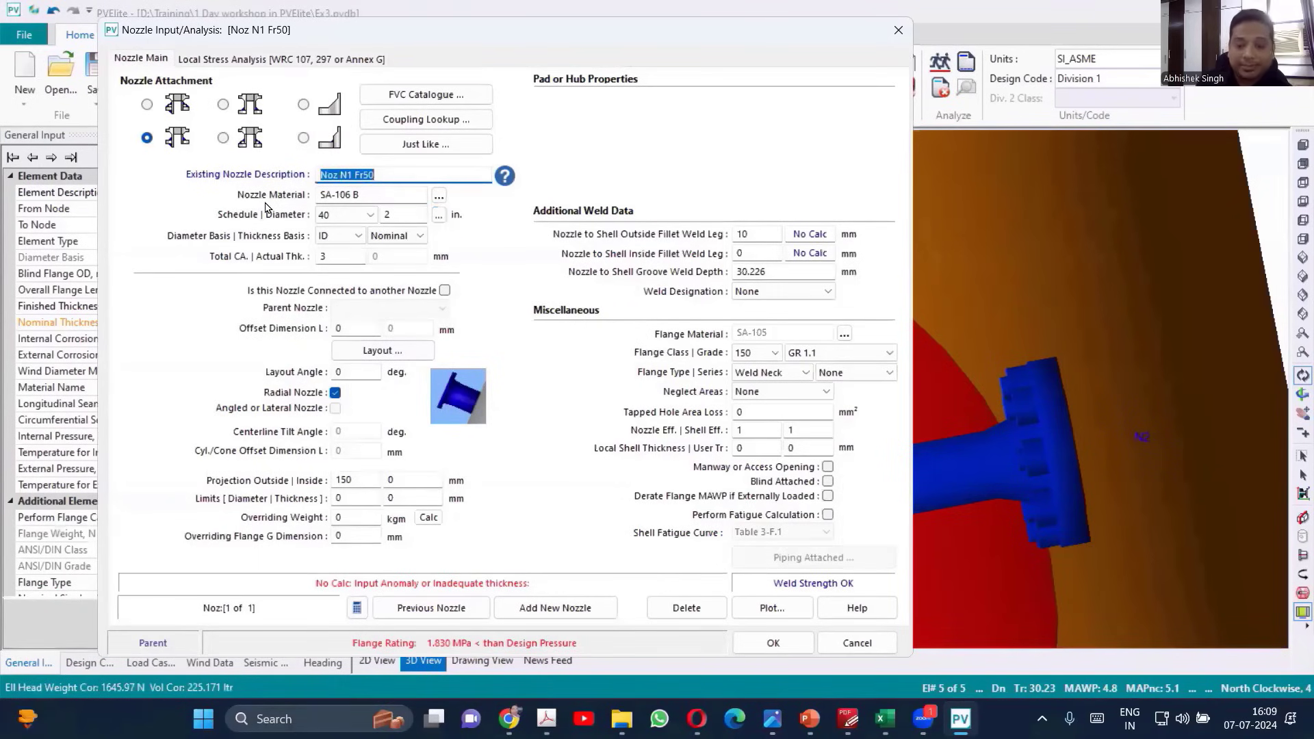
pyautogui.write('N')
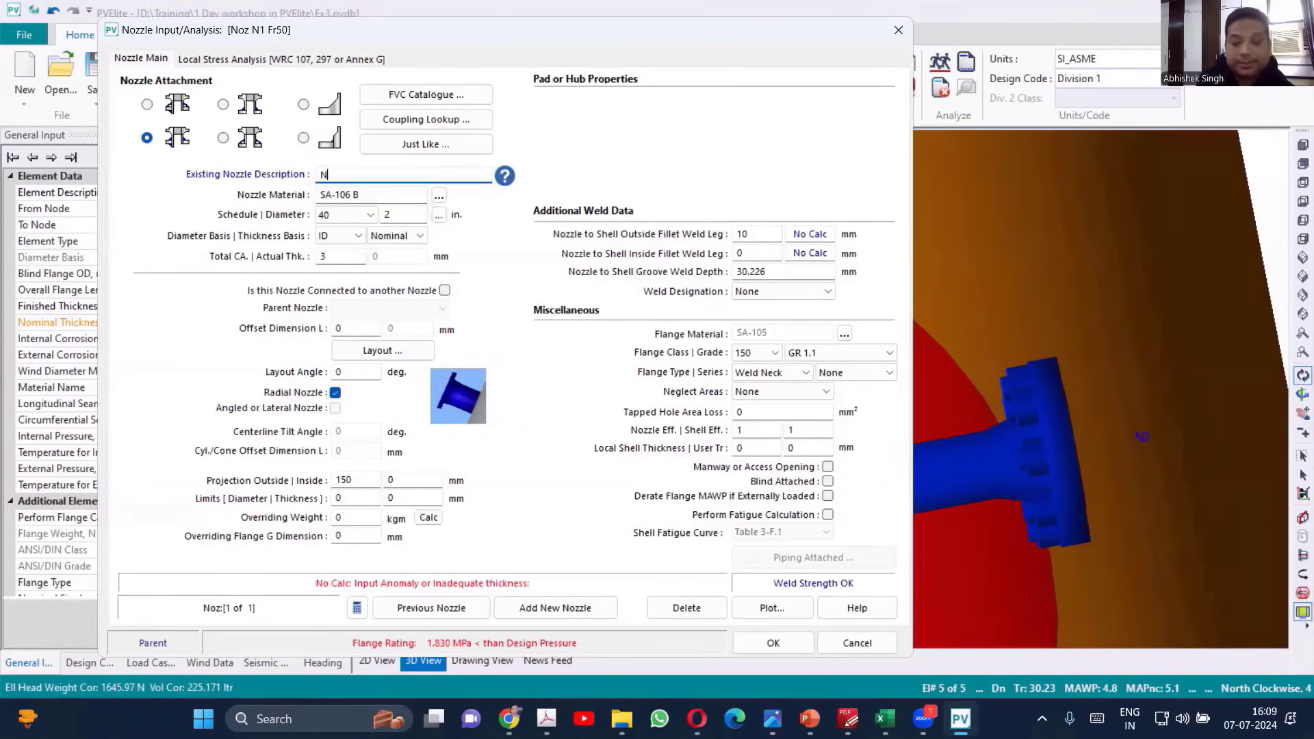
pyautogui.press('Tab')
pyautogui.press('Tab')
pyautogui.press('Tab')
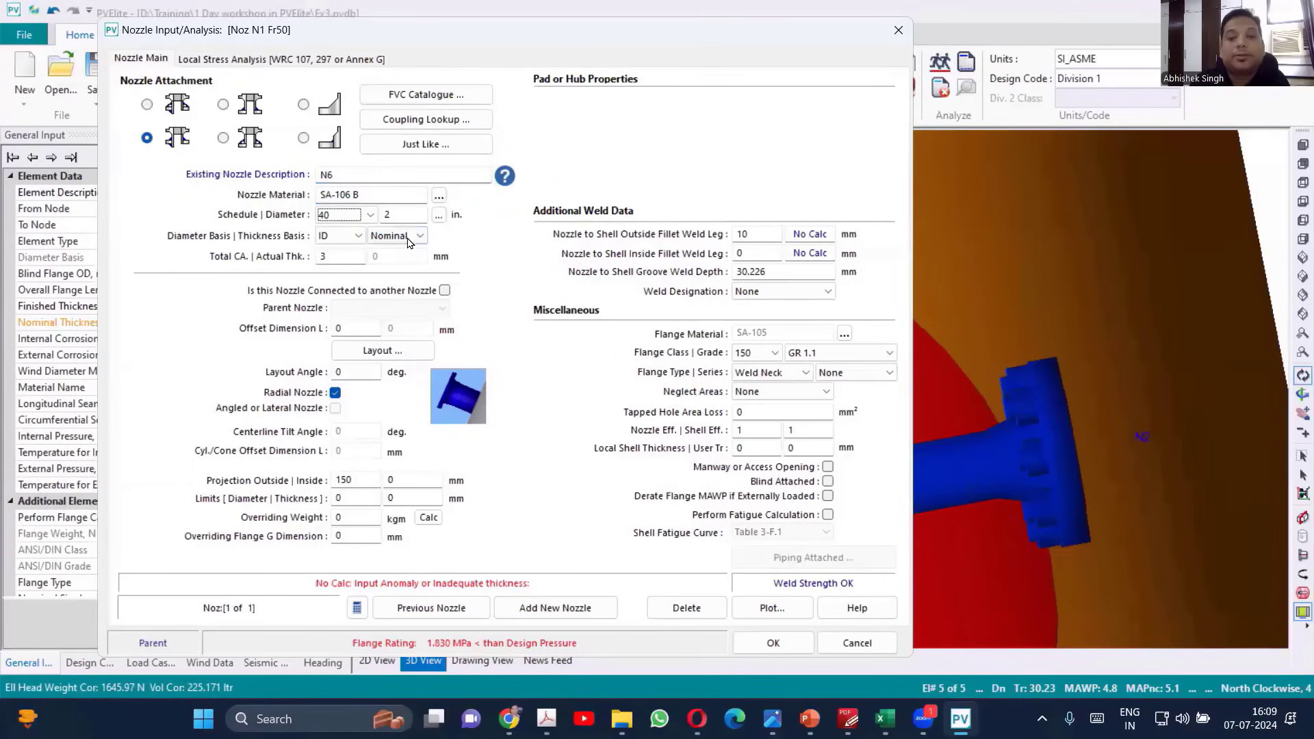
# Step: Give the nozzle Schedule 160, an OD diameter basis and a Class 300 flange
pyautogui.click(370, 214)
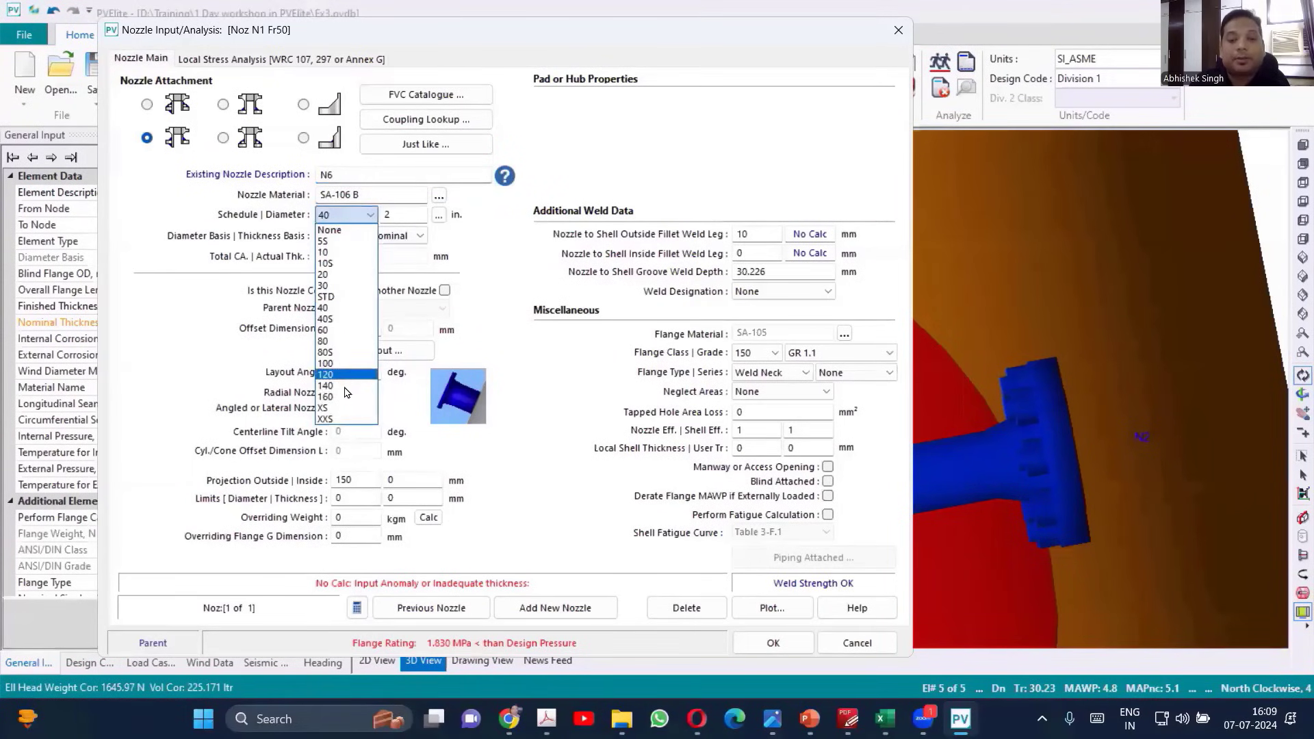
pyautogui.click(346, 397)
pyautogui.press('Tab')
pyautogui.press('Tab')
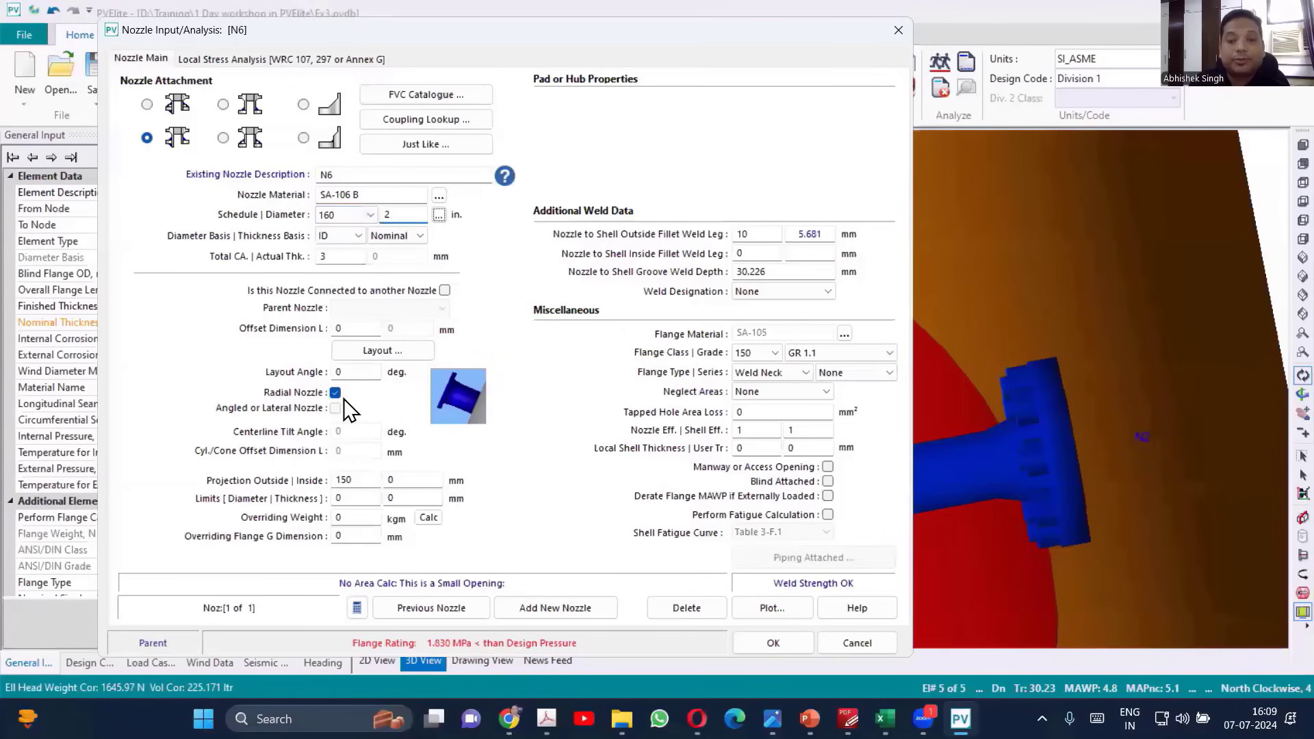
pyautogui.click(349, 238)
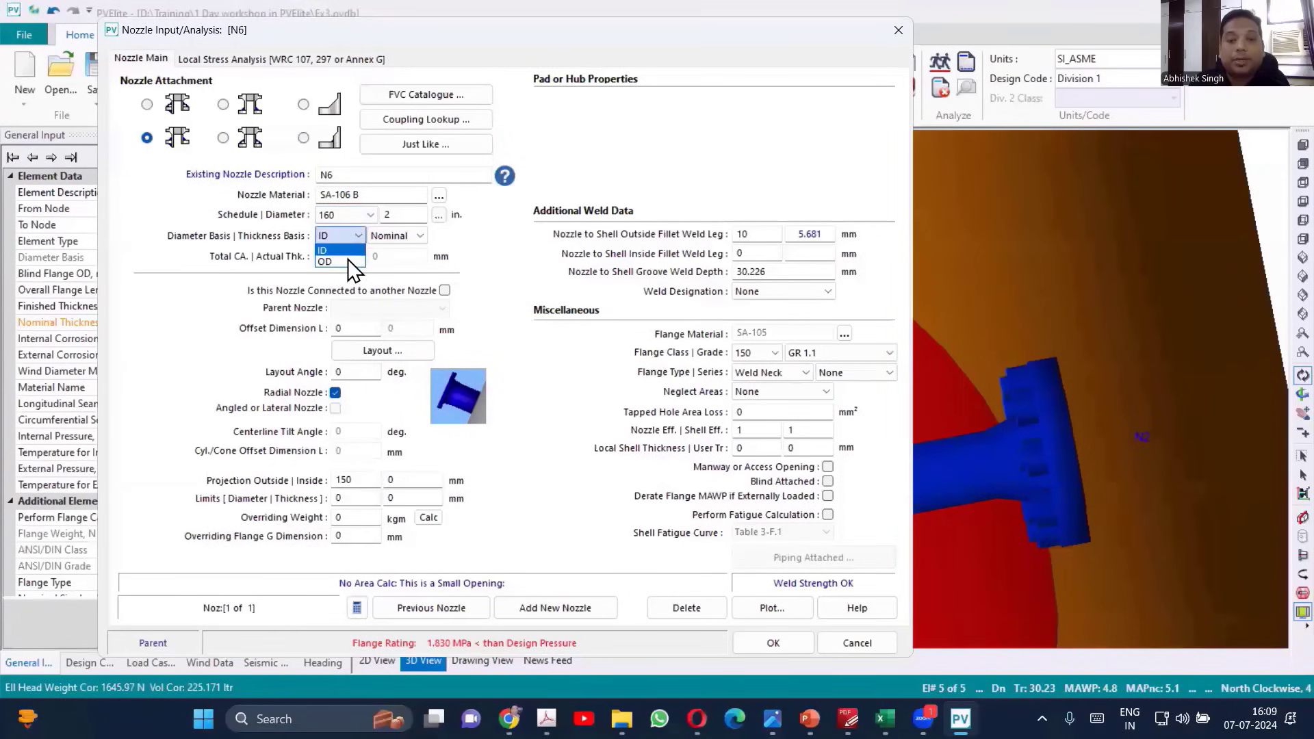
pyautogui.click(347, 257)
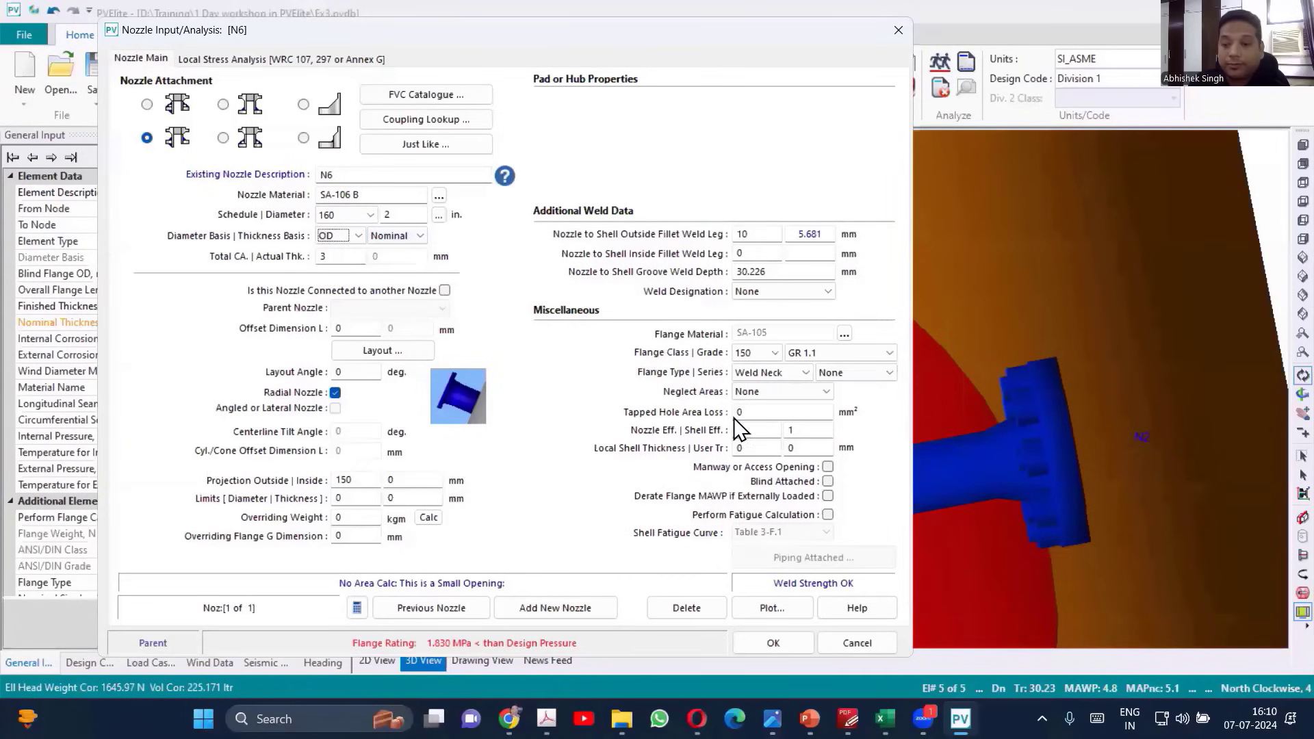
pyautogui.click(767, 351)
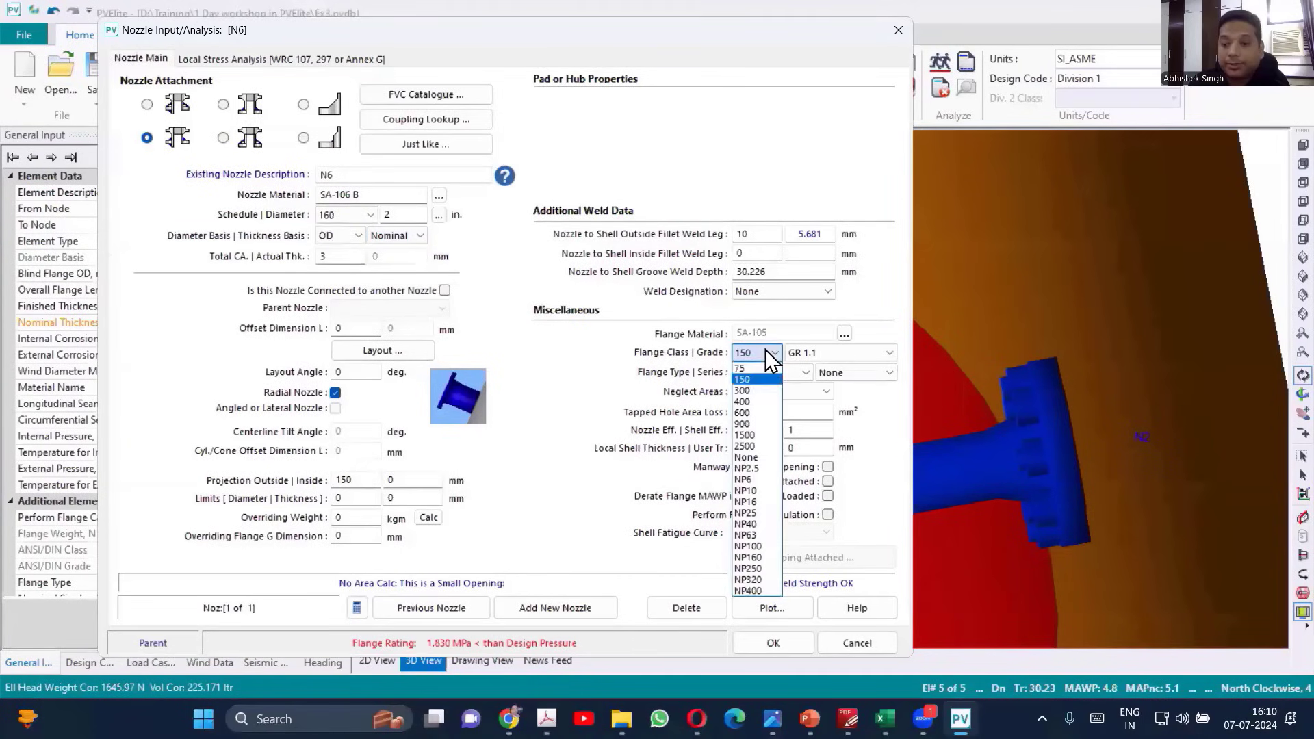
pyautogui.click(756, 389)
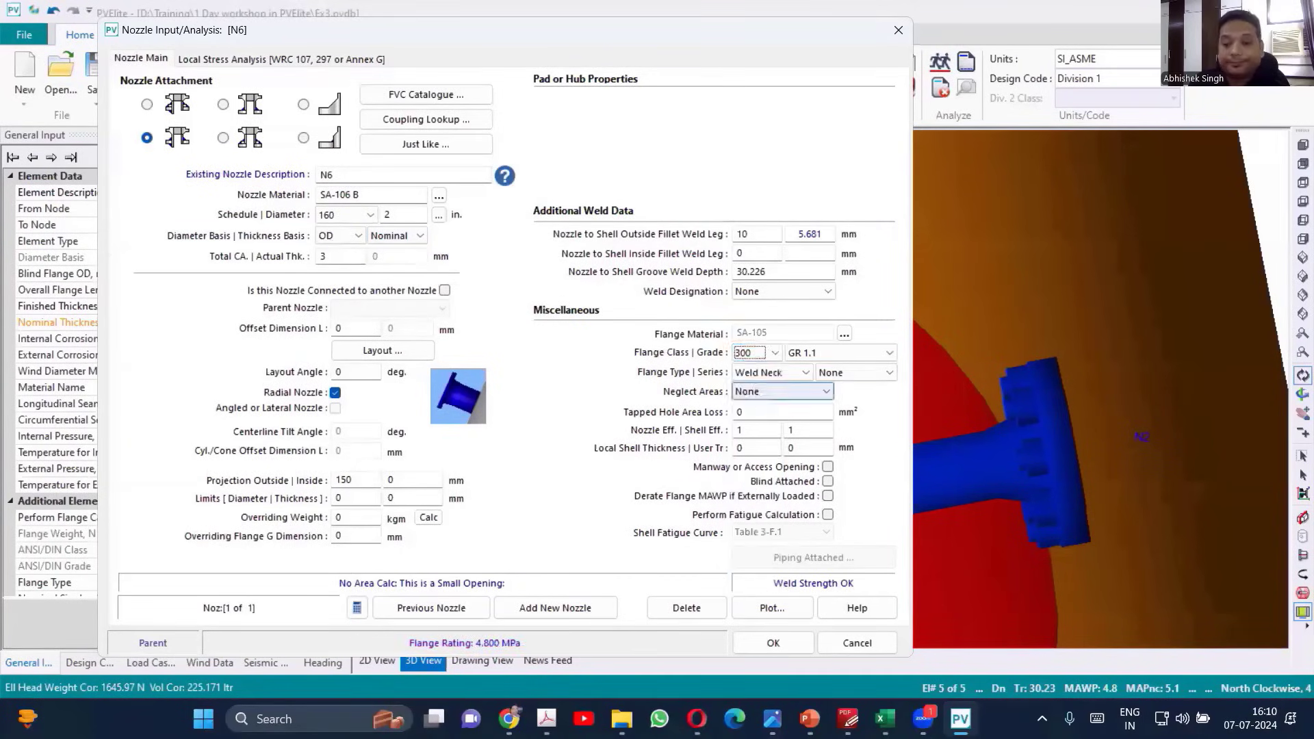
# Step: Accept nozzle N6 and orbit the view to check it standing on the blind flange
pyautogui.click(773, 644)
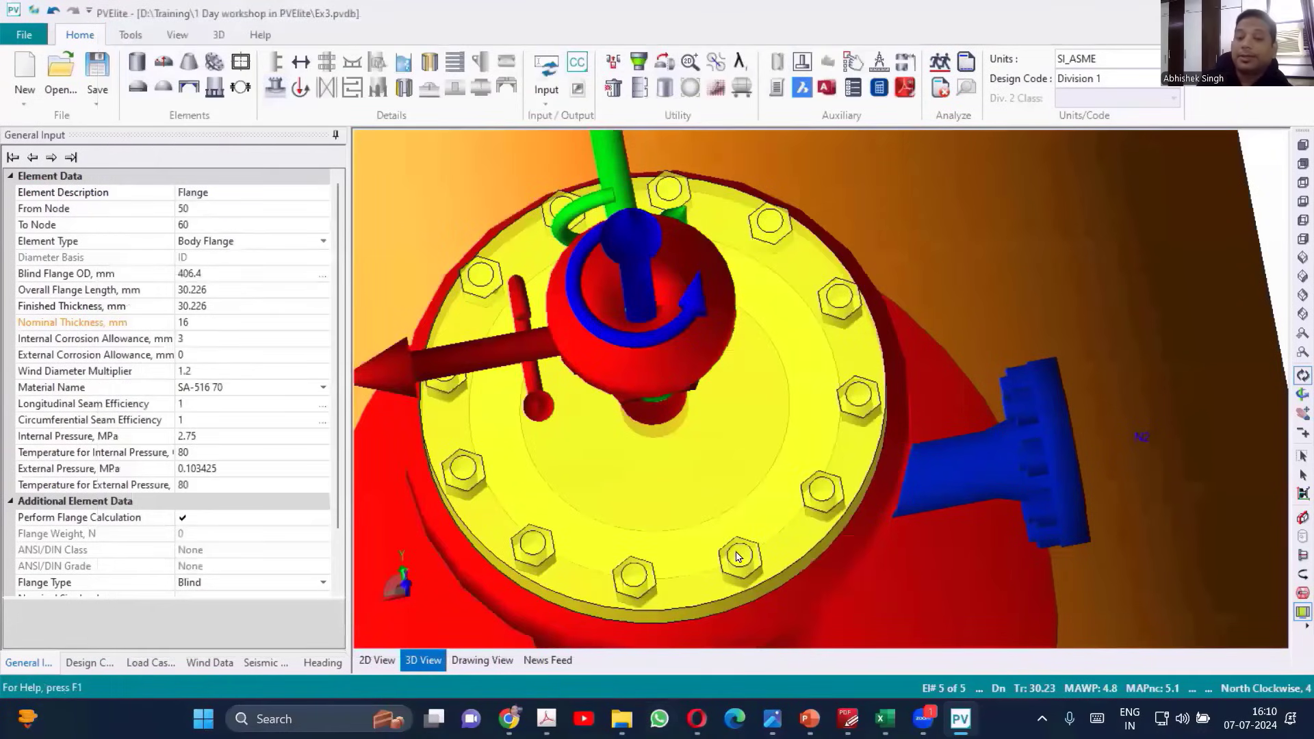
pyautogui.moveTo(754, 365); pyautogui.dragTo(996, 295)
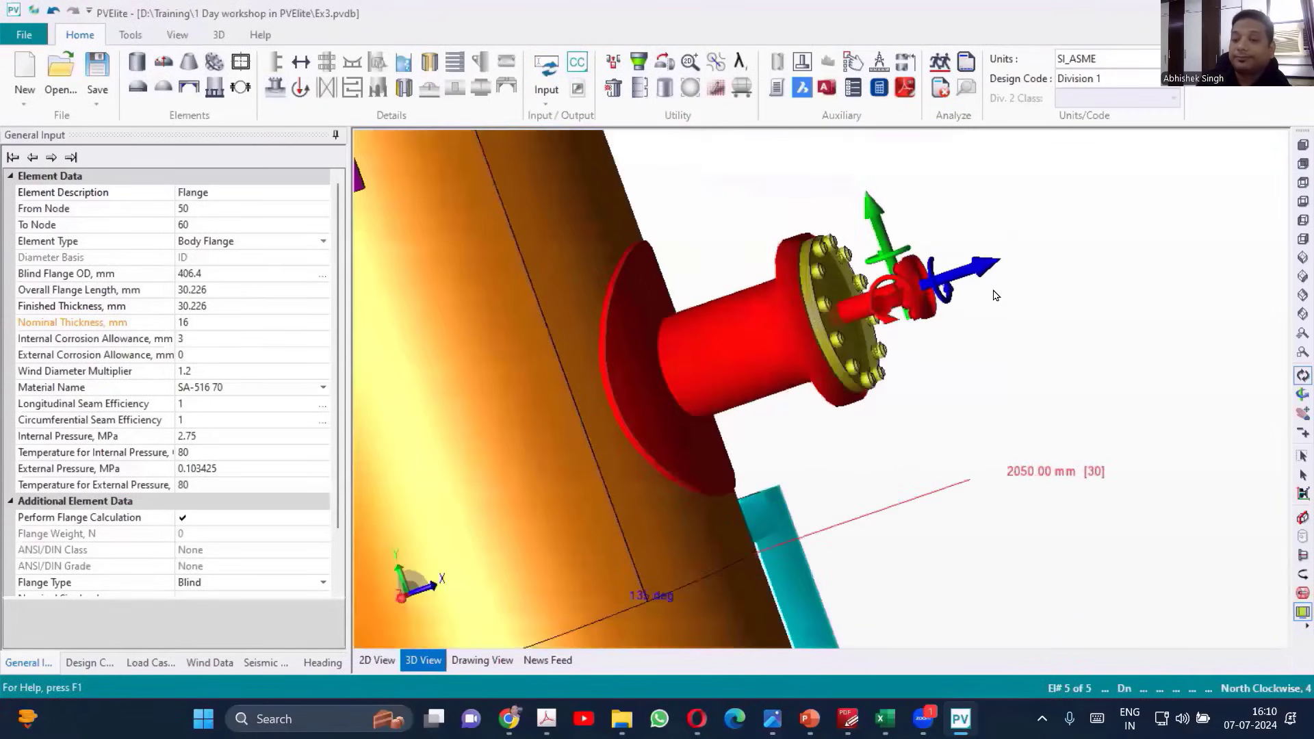
pyautogui.moveTo(938, 339); pyautogui.dragTo(690, 243)
pyautogui.scroll(-3, 690, 243)
pyautogui.scroll(5, 890, 341)
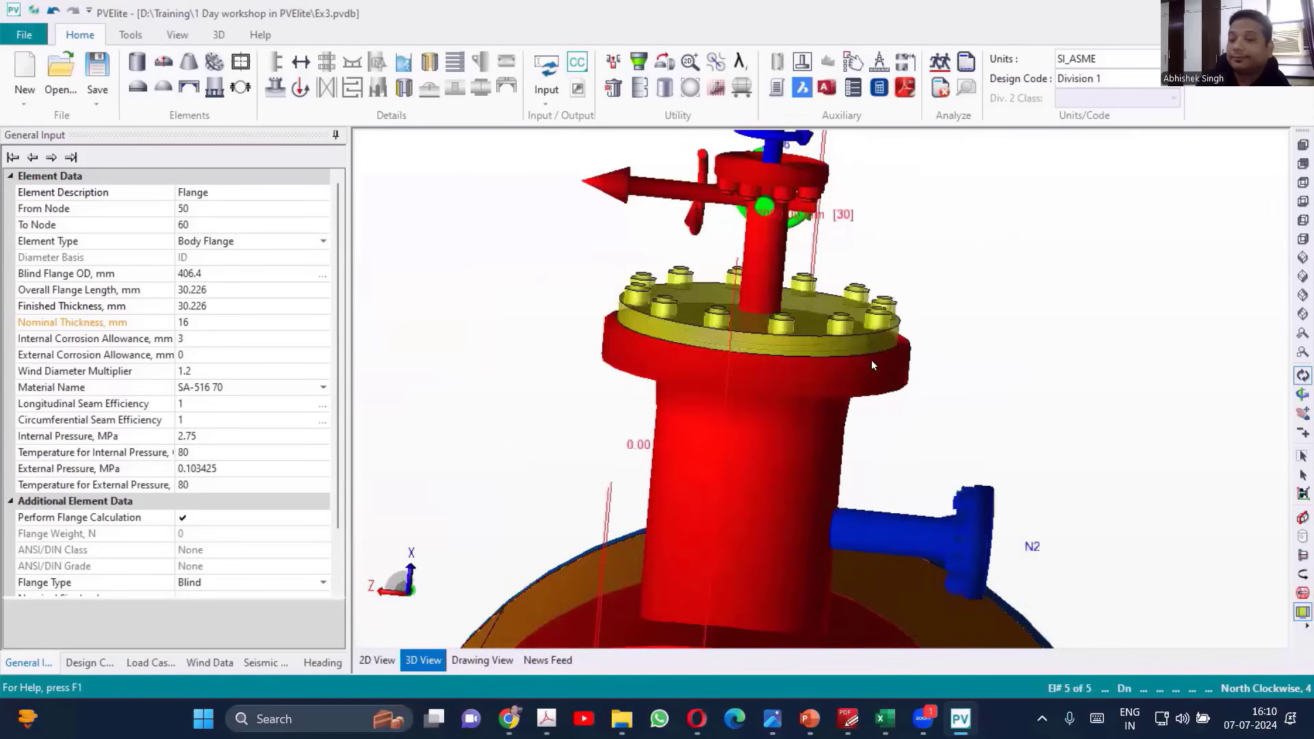
pyautogui.click(790, 352)
pyautogui.moveTo(790, 352); pyautogui.dragTo(770, 412)
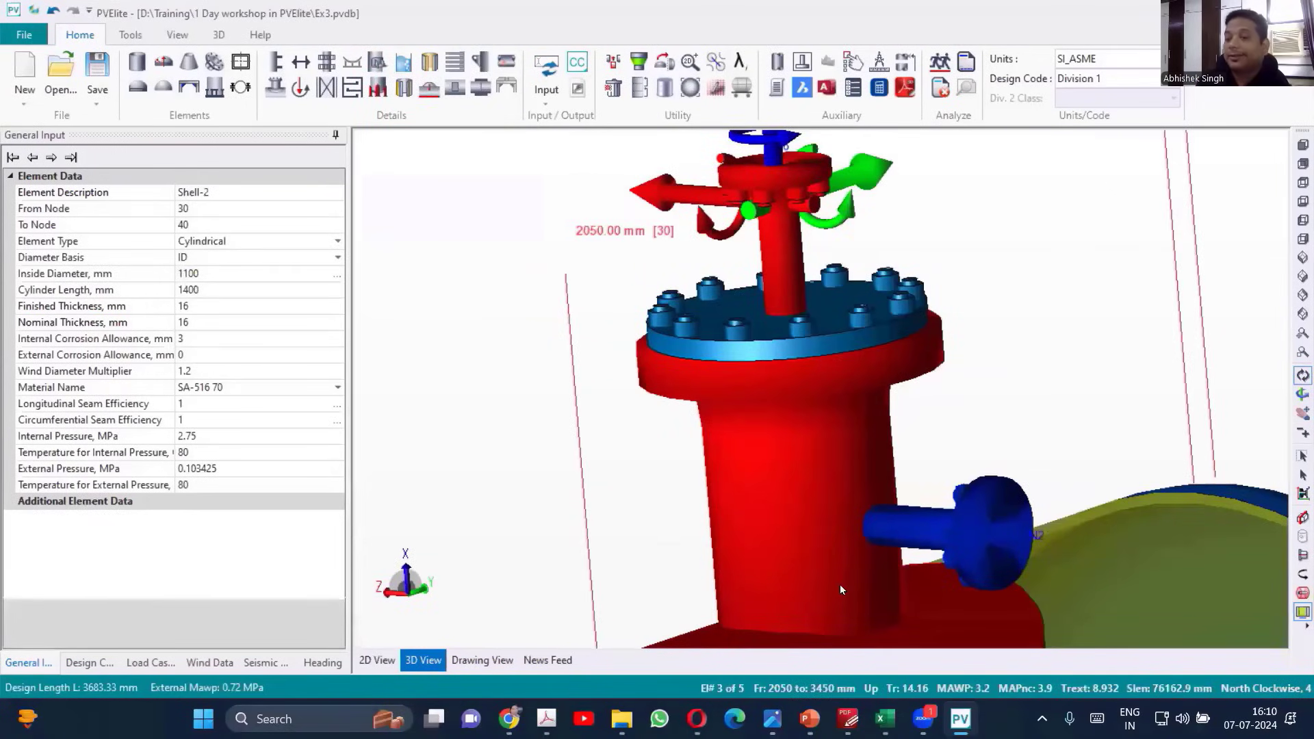